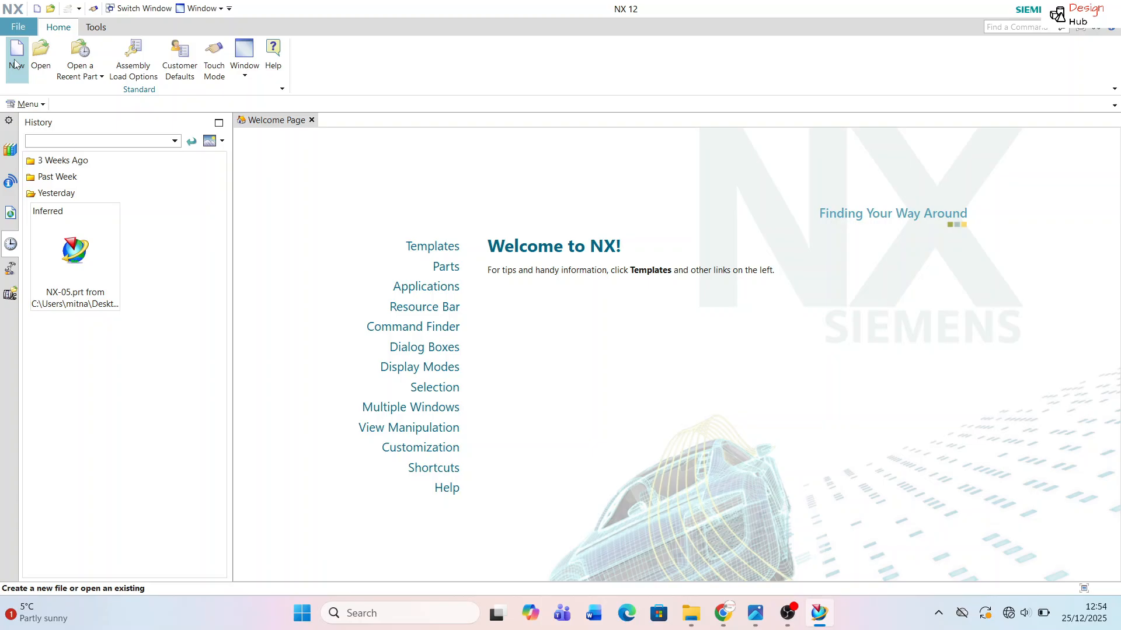
Step: Create a new part from the millimetre Model template and start a sketch on the XY plane
click(16, 57)
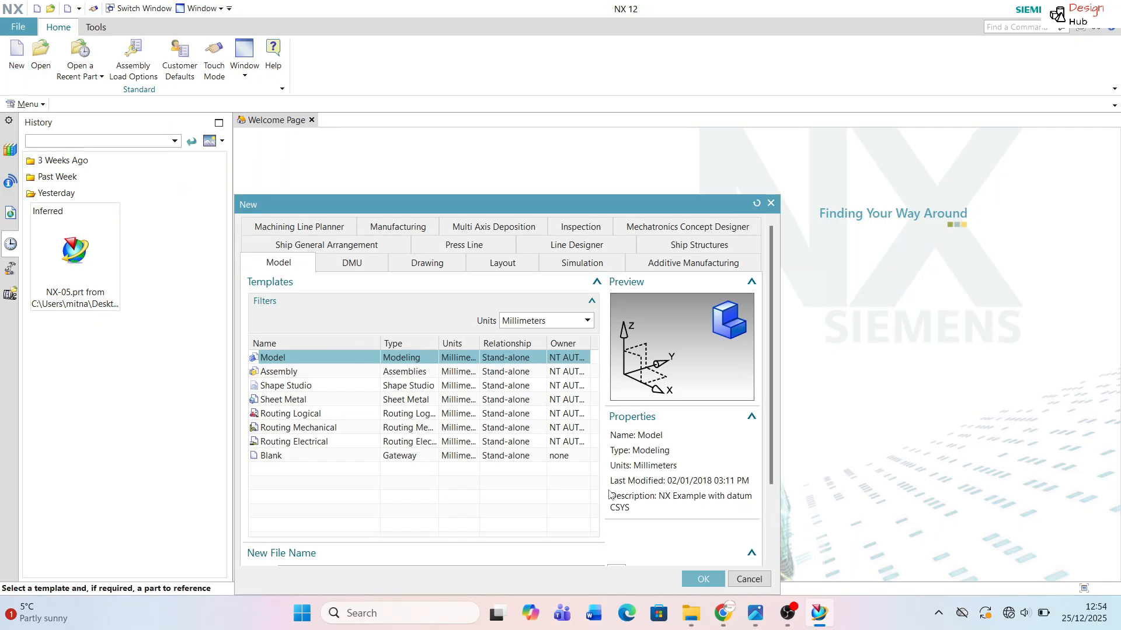
click(700, 579)
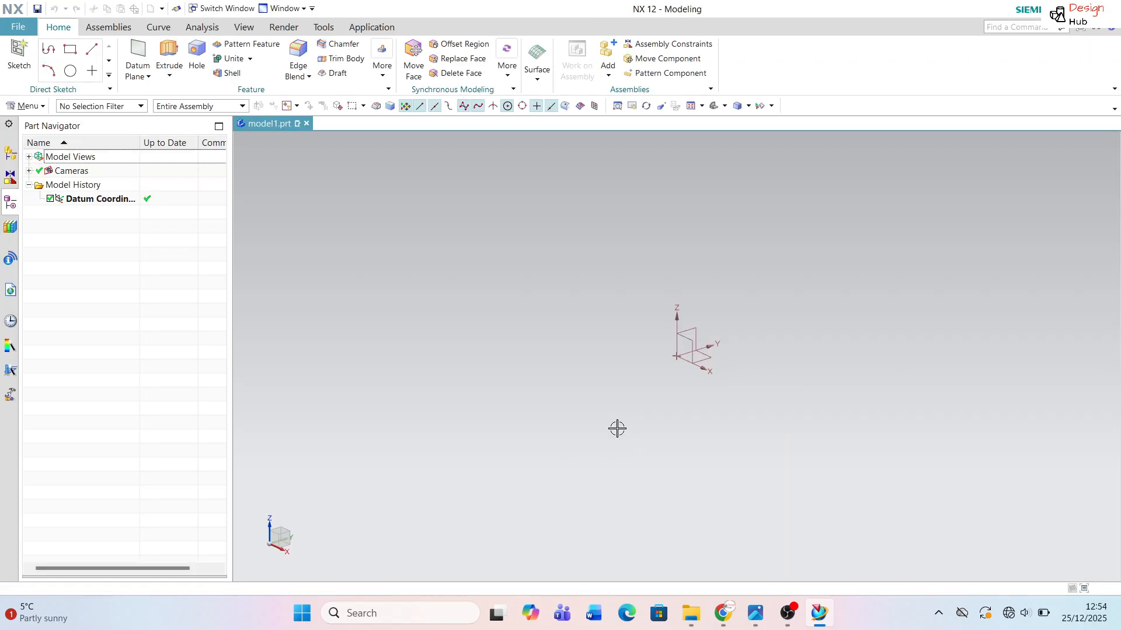
click(19, 53)
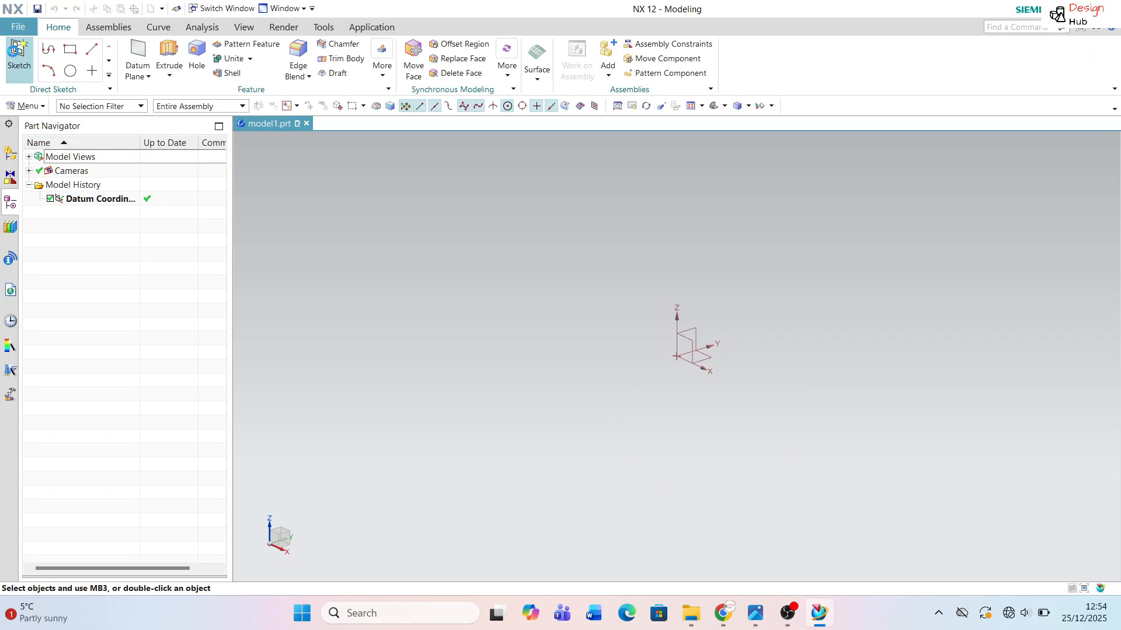
click(140, 324)
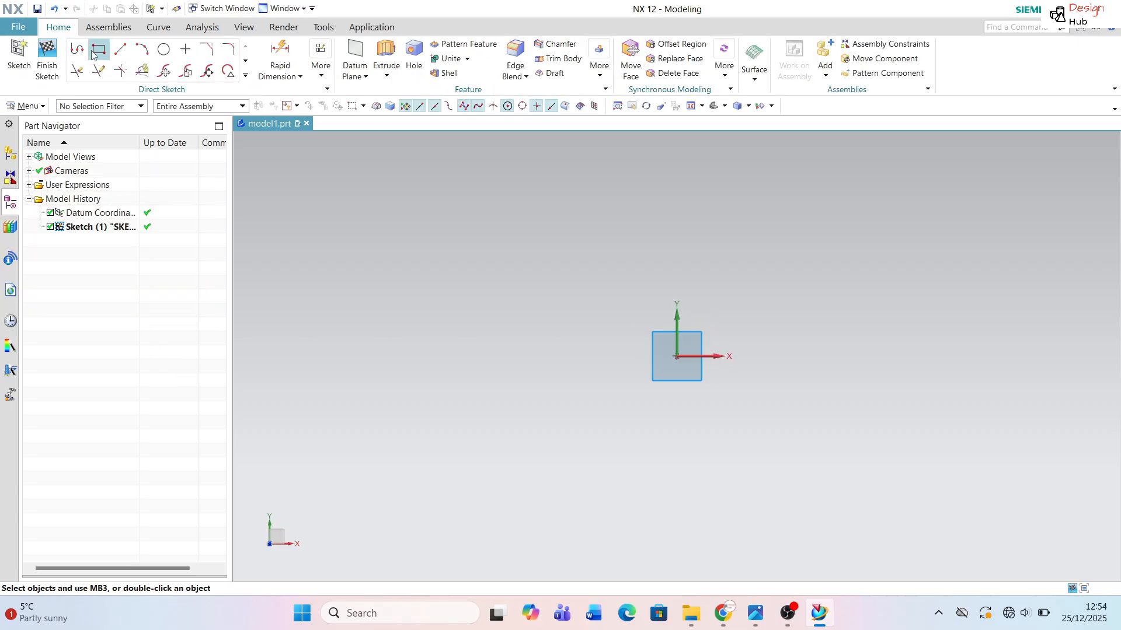
Step: Consult the reference drawing and sketch a vertical line 54 mm long upward from the sketch origin
click(120, 51)
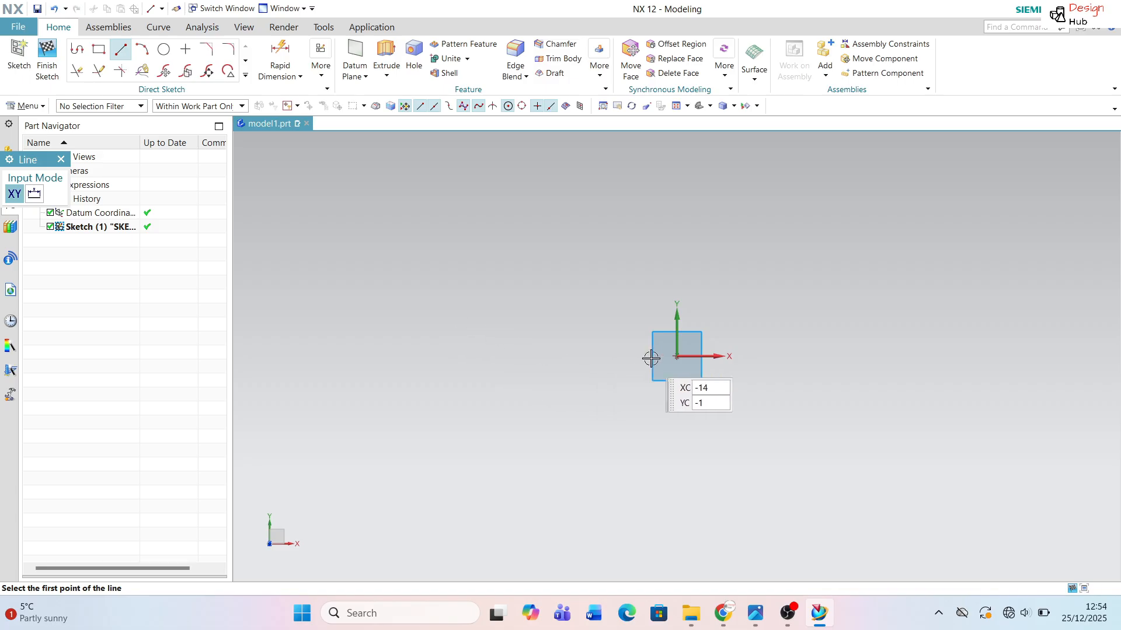
click(674, 360)
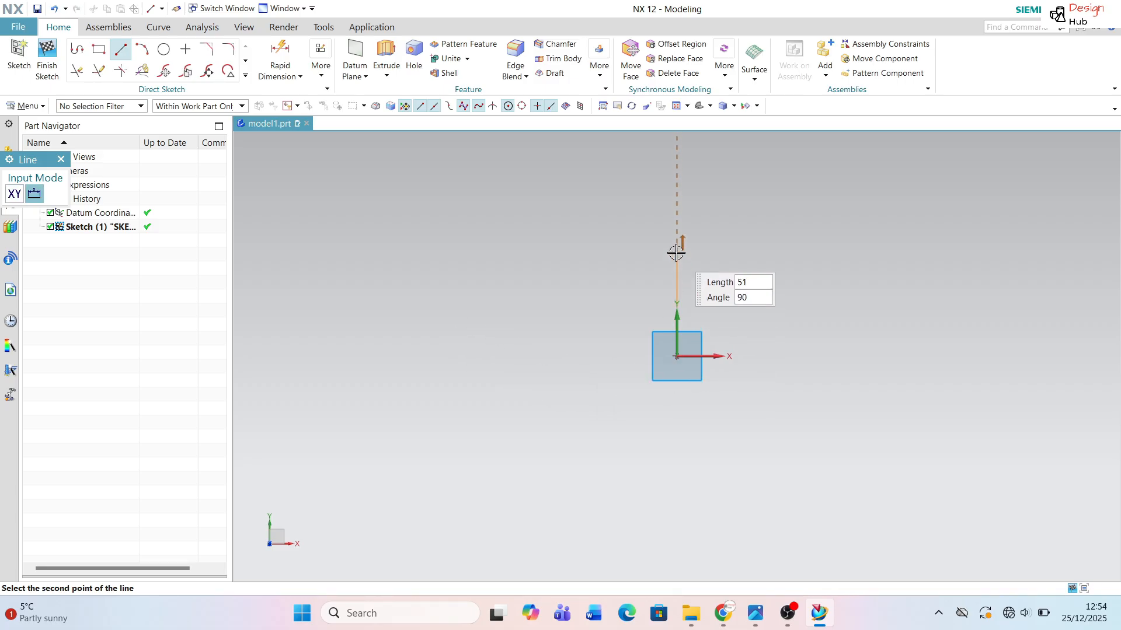
key(alt+Tab)
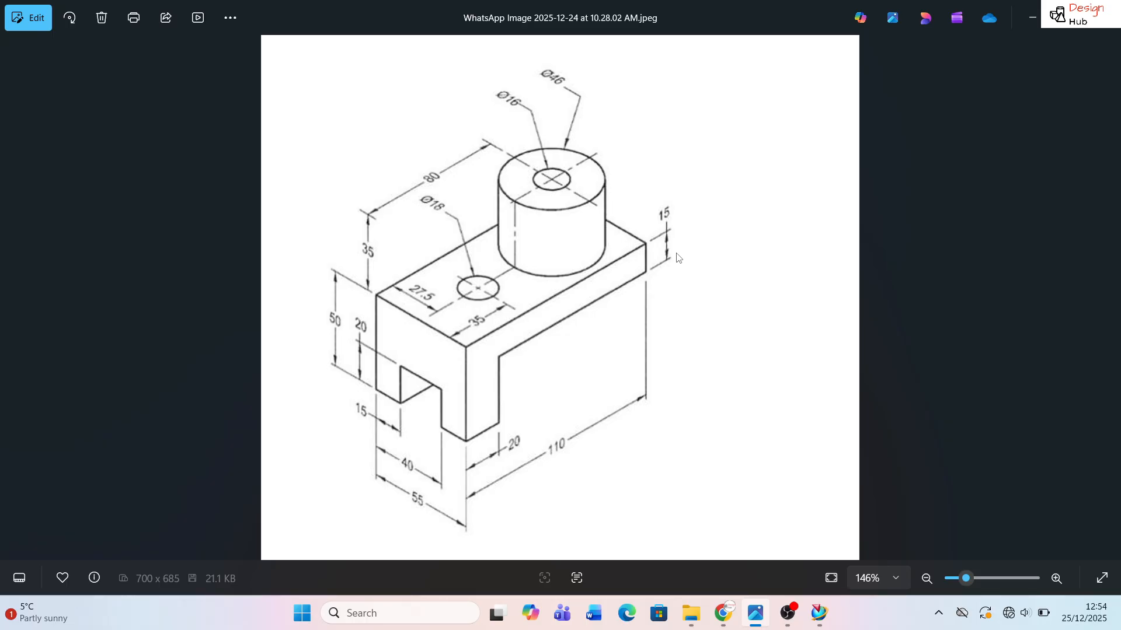
key(alt+Tab)
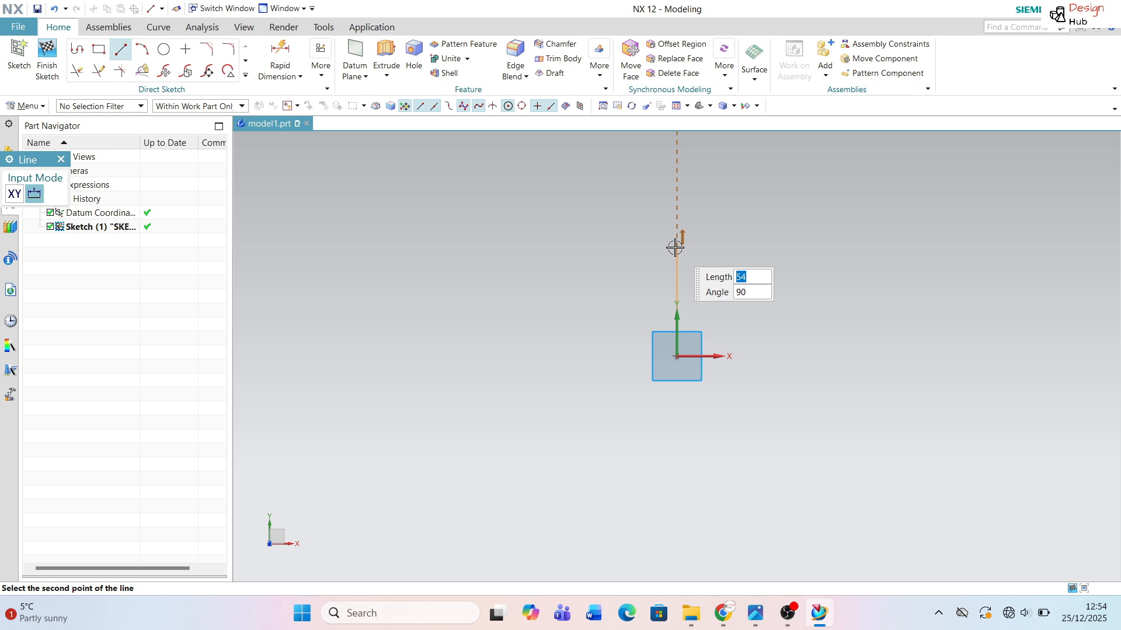
text(50)
key(Return)
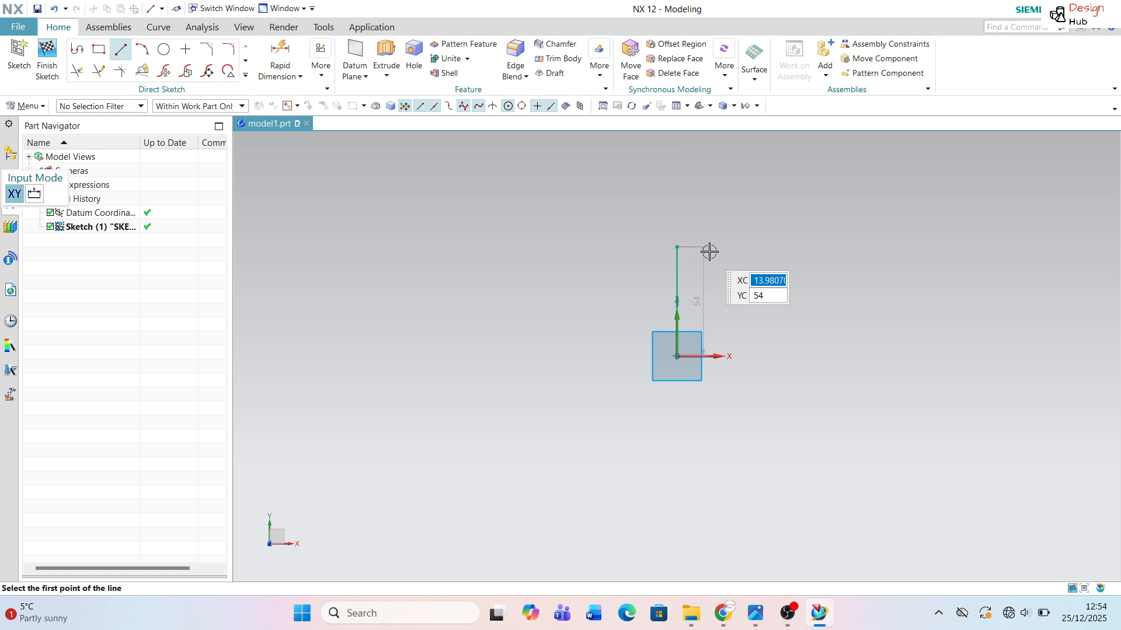
key(Escape)
click(677, 247)
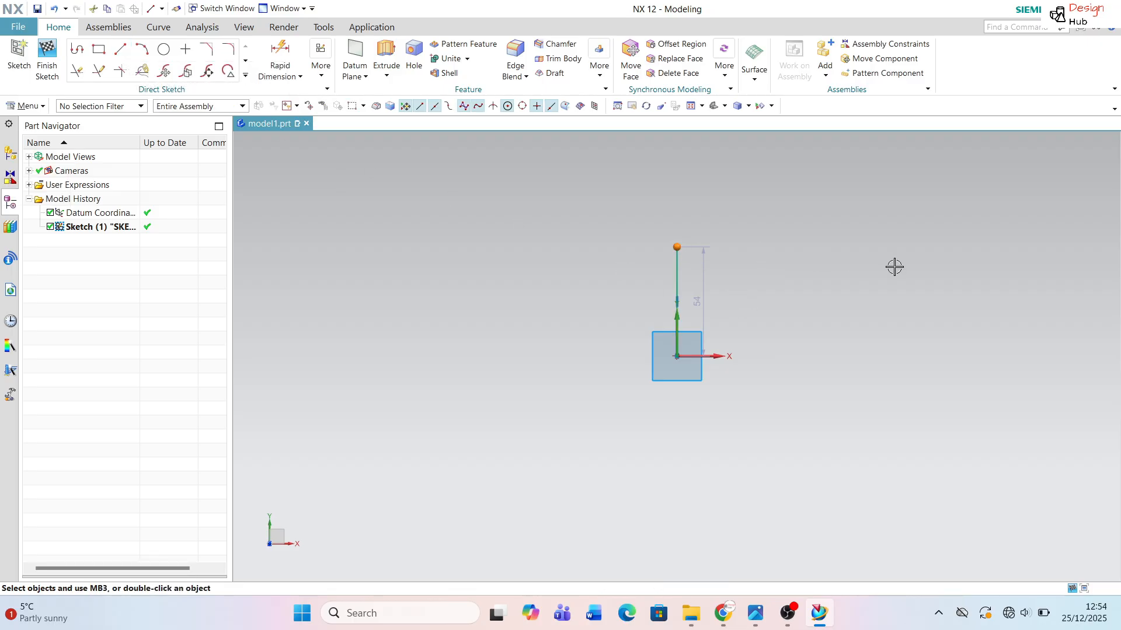
Step: Draw a 110 mm horizontal line at angle 0 from the upper end of the vertical line towards positive X
click(120, 49)
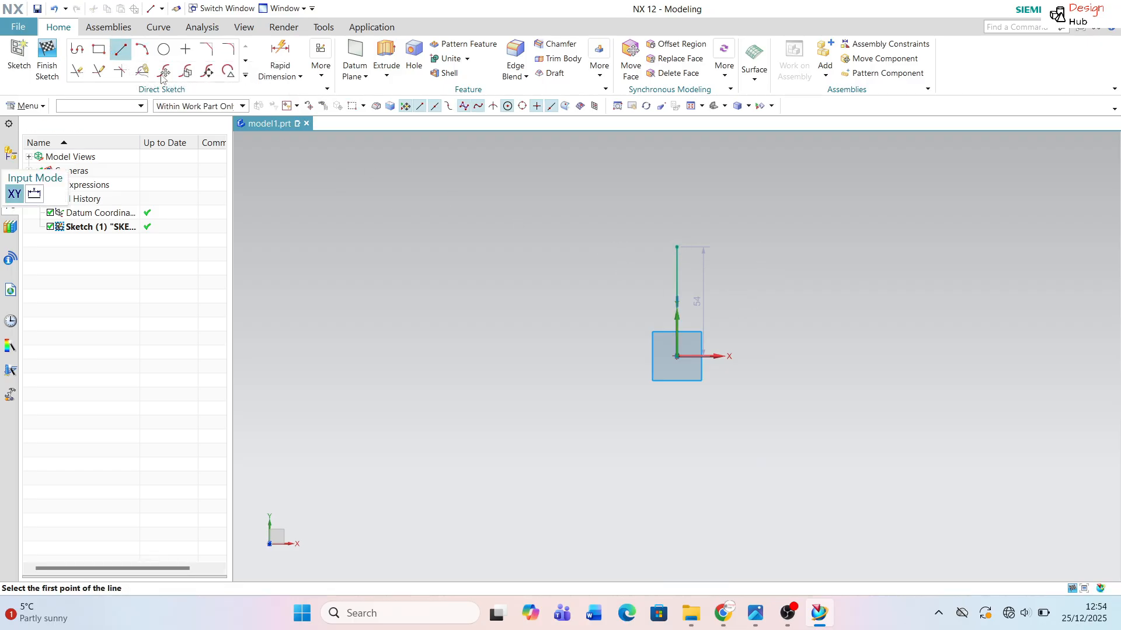
click(677, 248)
scroll(784, 292, down, 3)
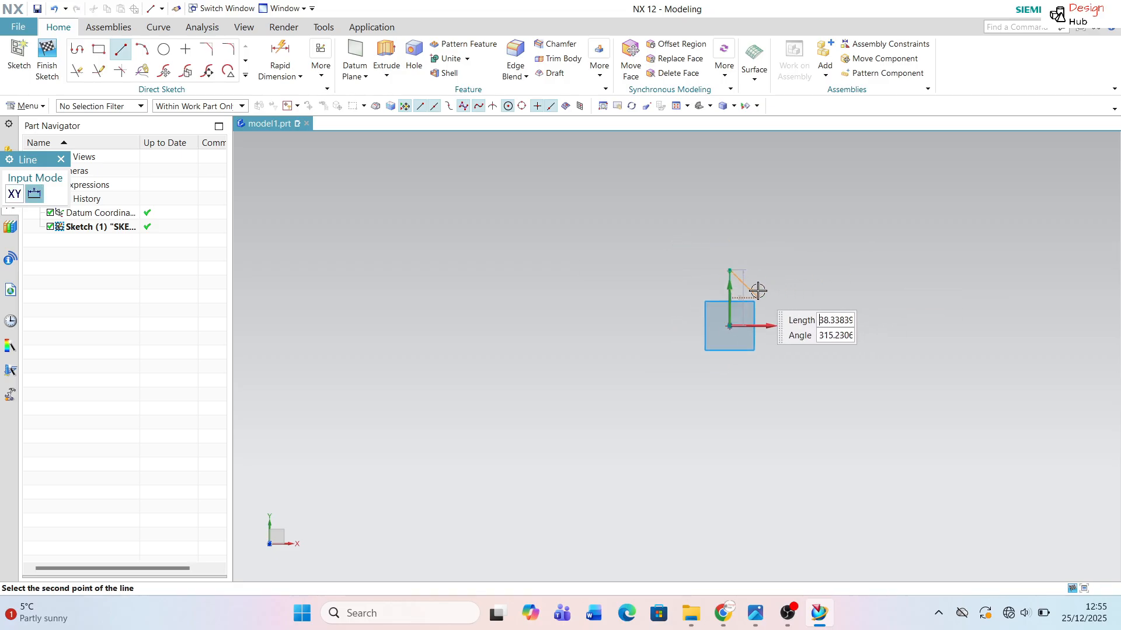
scroll(856, 264, up, 2)
text(110)
key(Tab)
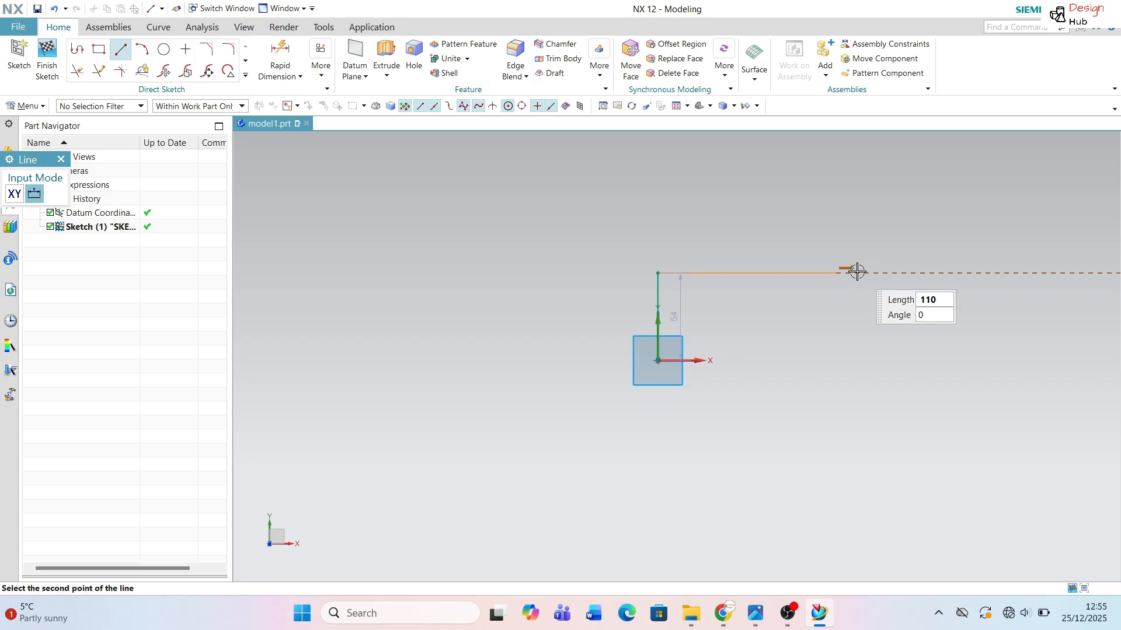
key(Delete)
key(Delete)
key(Delete)
text(0)
key(Return)
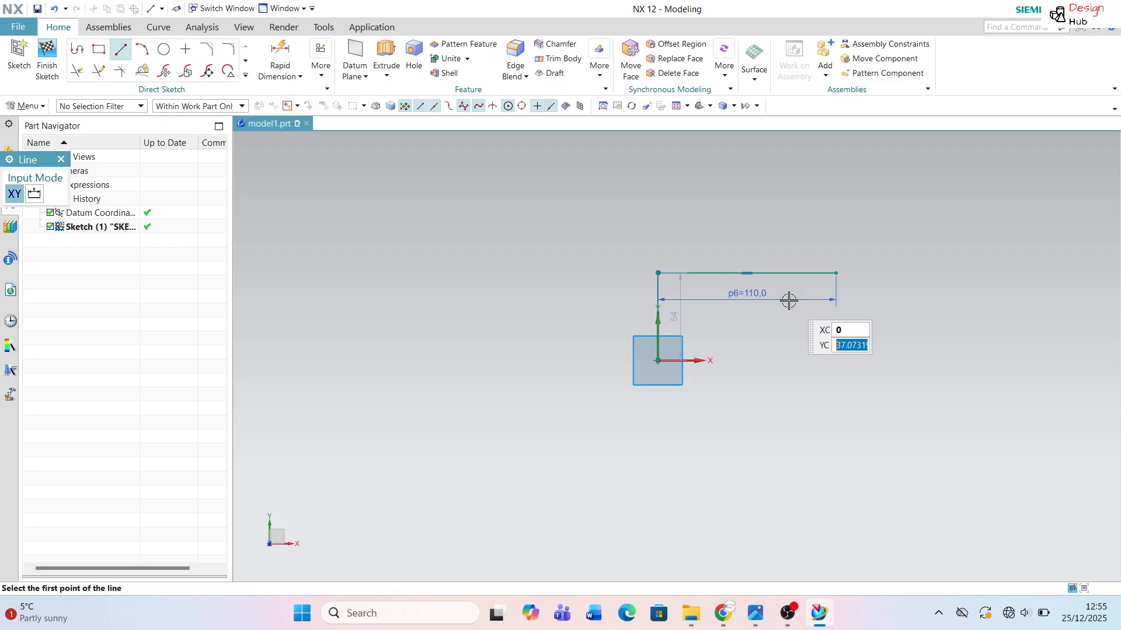
Step: Check the plate thickness in the reference drawing and offset the 110 mm horizontal line 15 mm downward
key(alt+Tab)
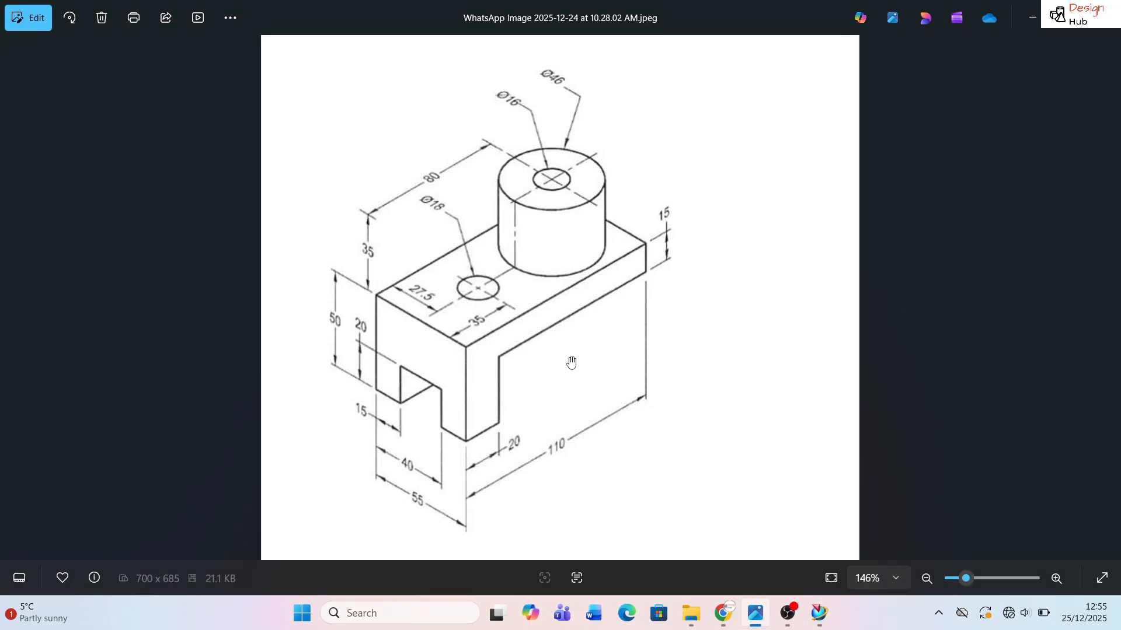
key(alt+Tab)
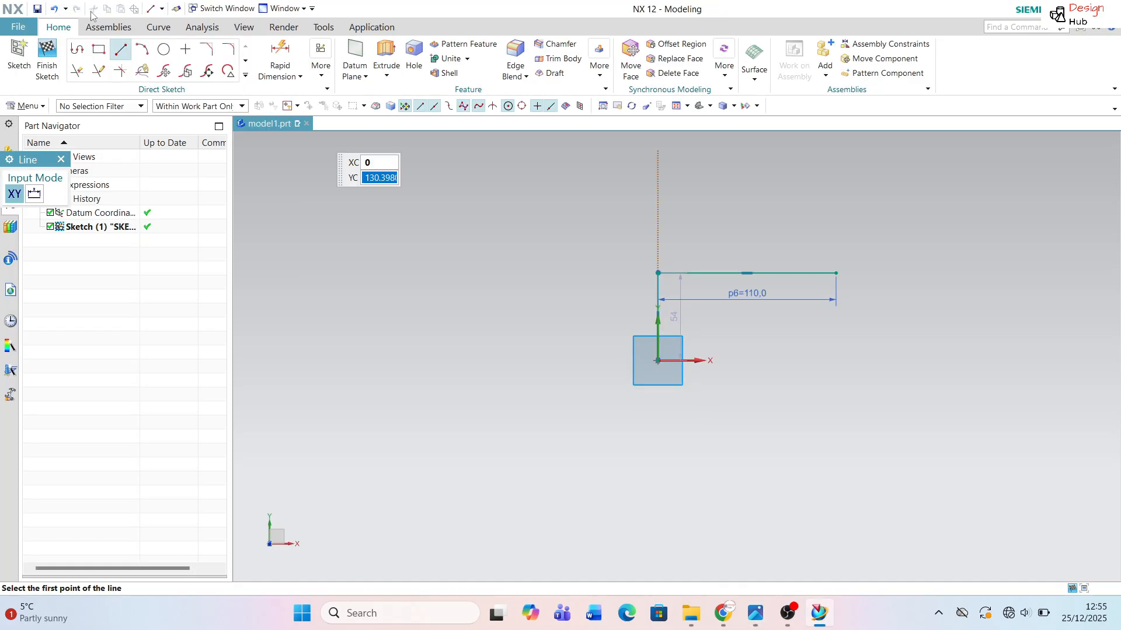
click(246, 76)
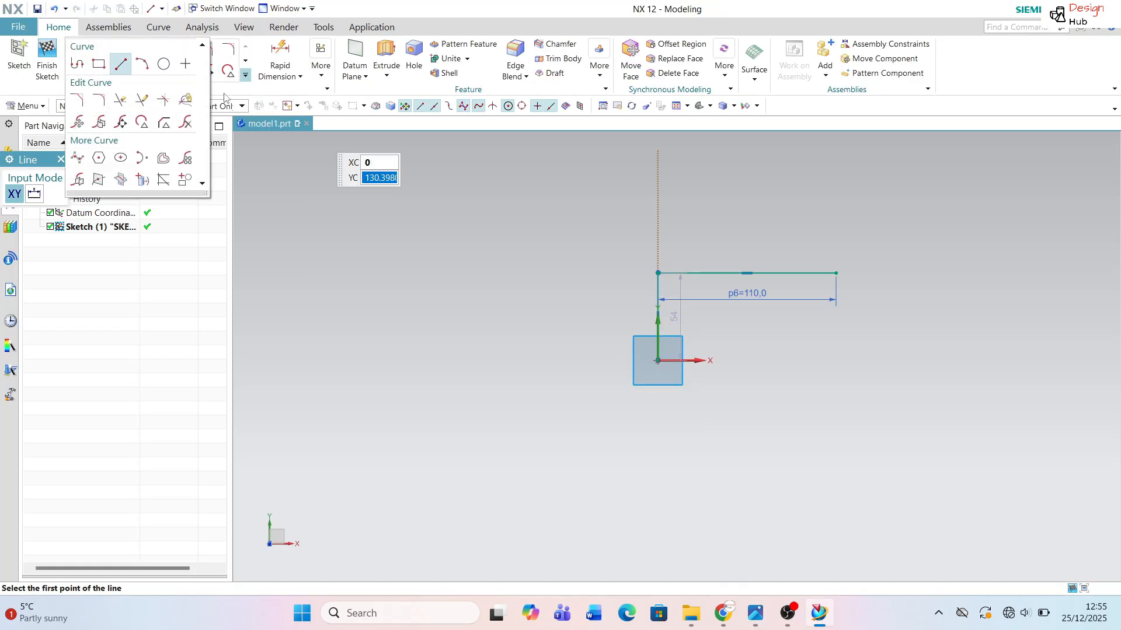
click(163, 158)
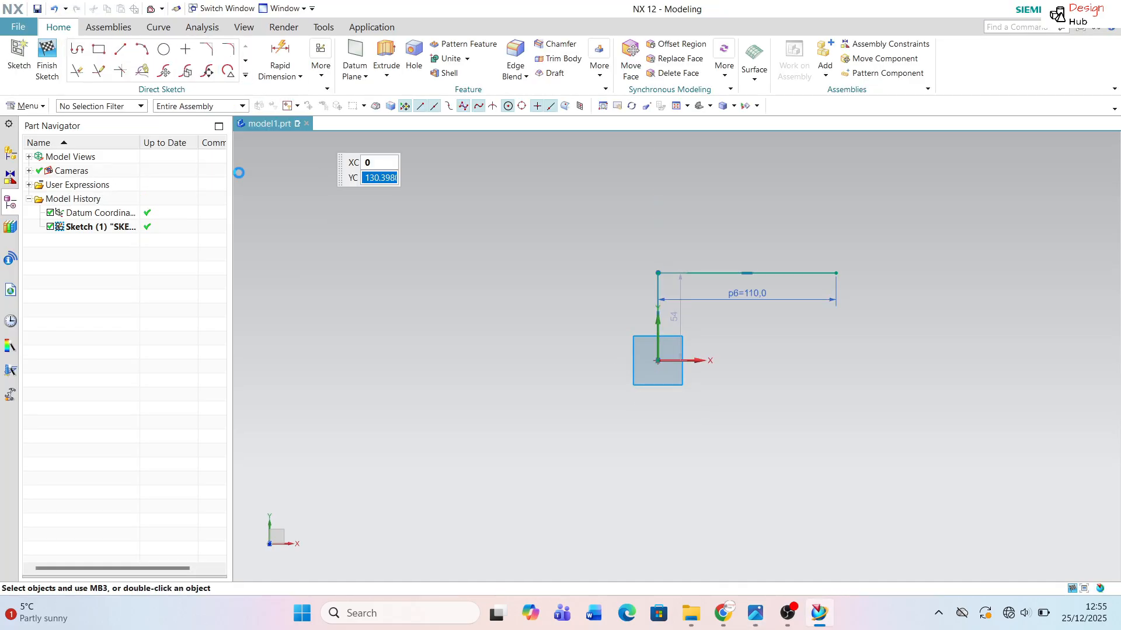
click(773, 271)
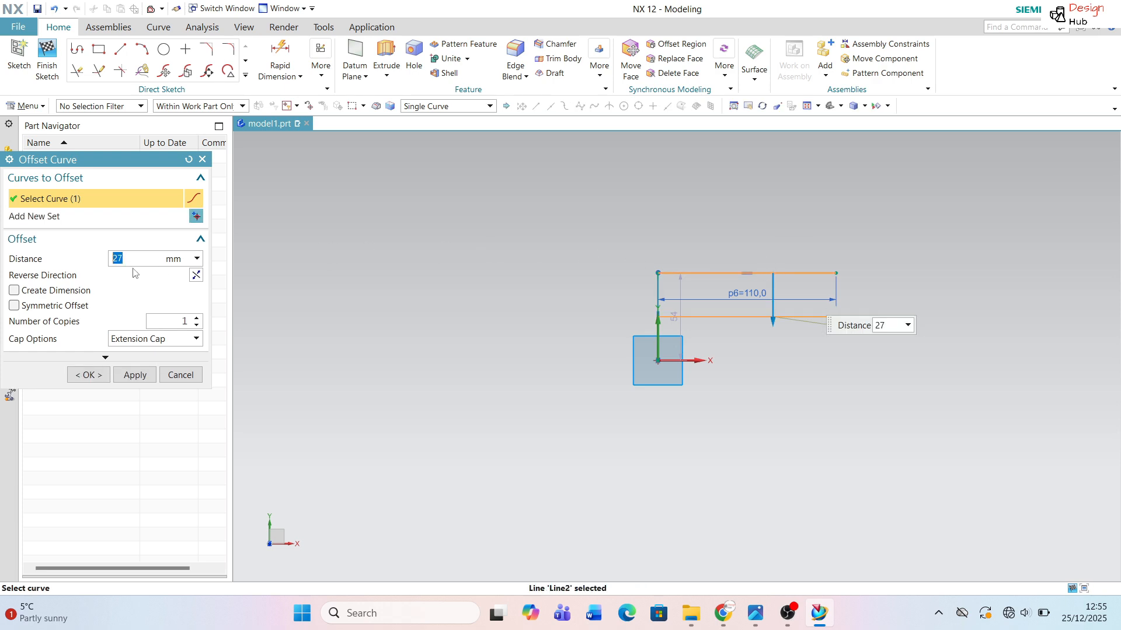
key(Return)
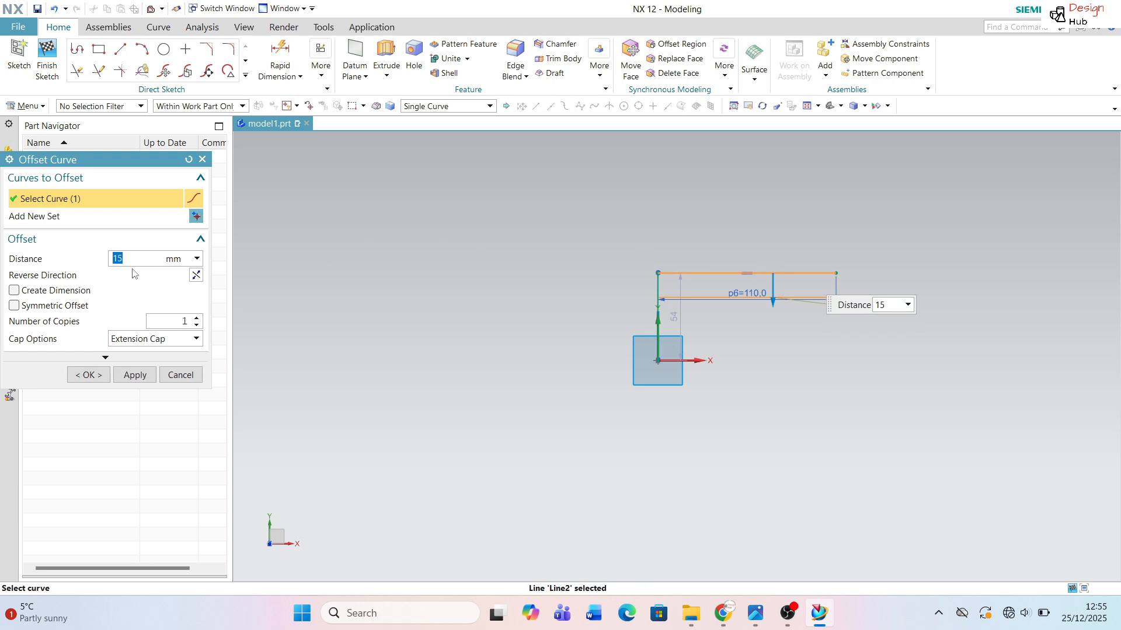
click(150, 376)
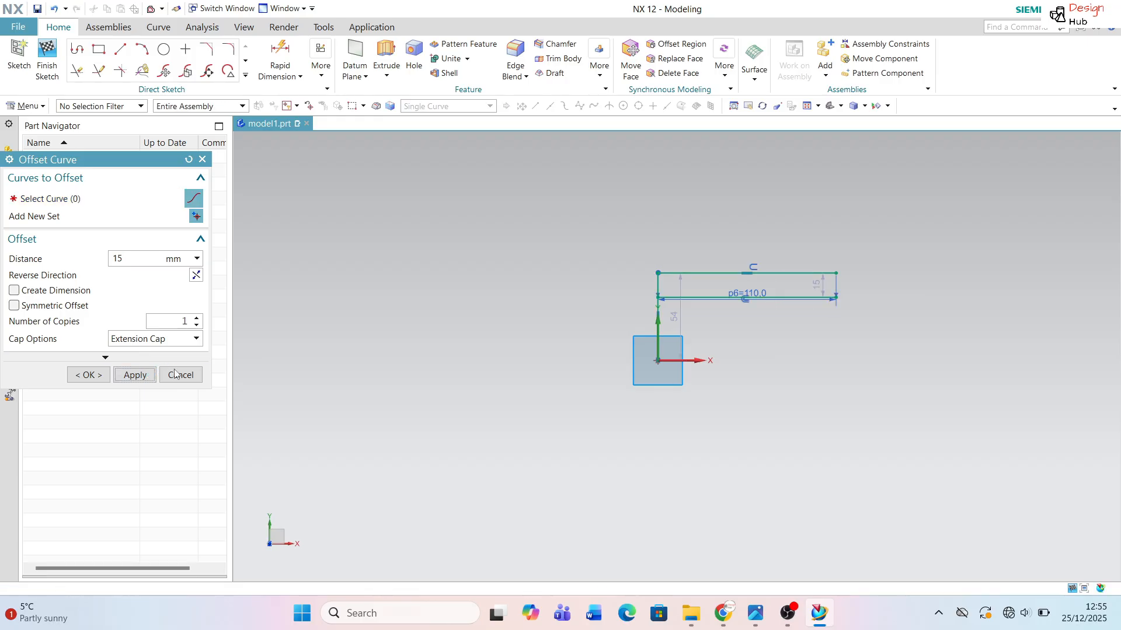
Step: Offset the vertical line through the origin 20 mm towards positive X
click(245, 77)
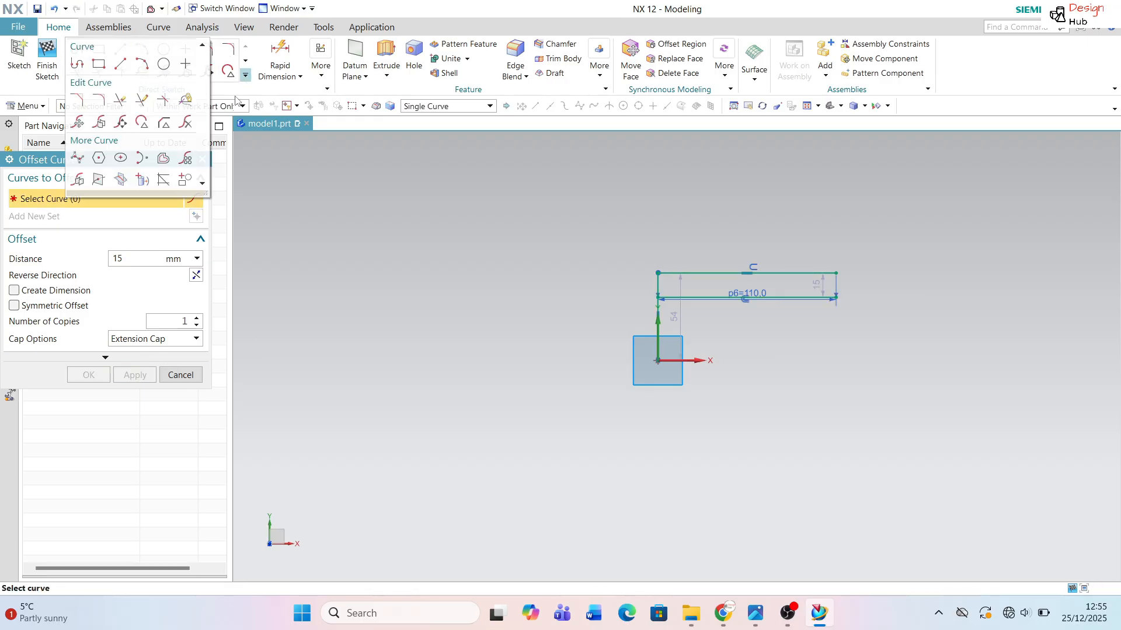
click(163, 158)
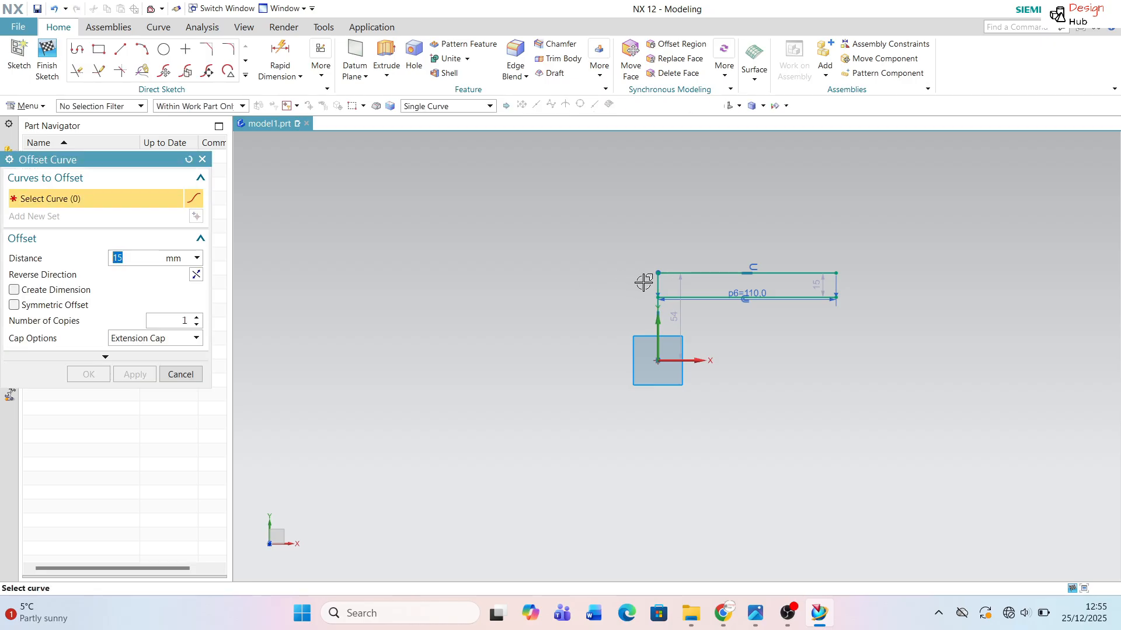
click(658, 327)
text(20)
key(Return)
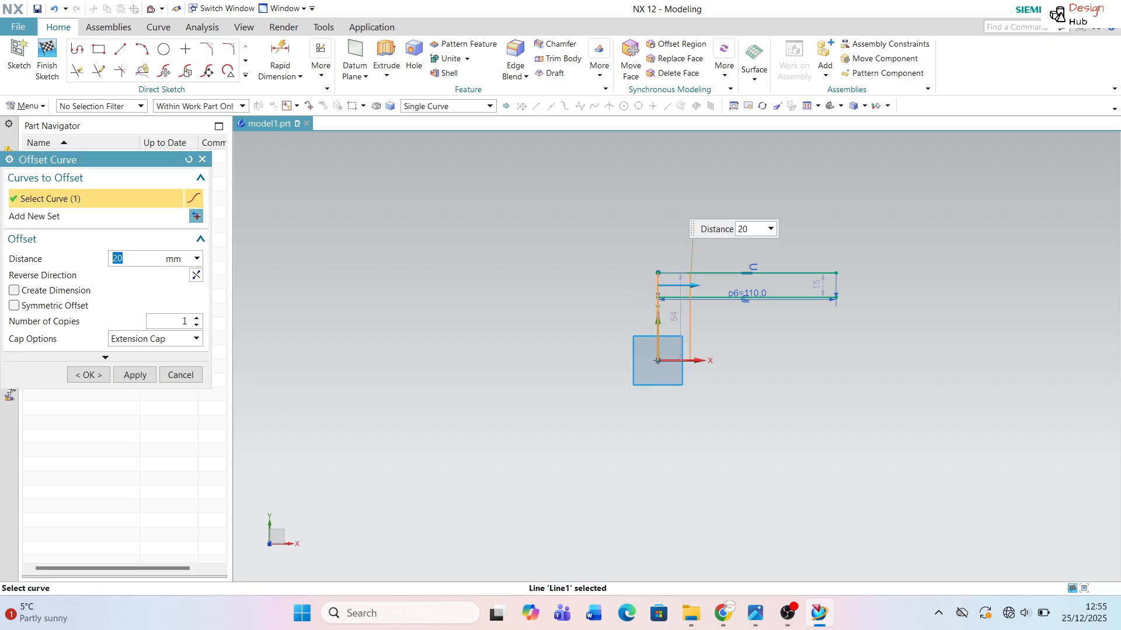
click(135, 375)
scroll(725, 318, up, 3)
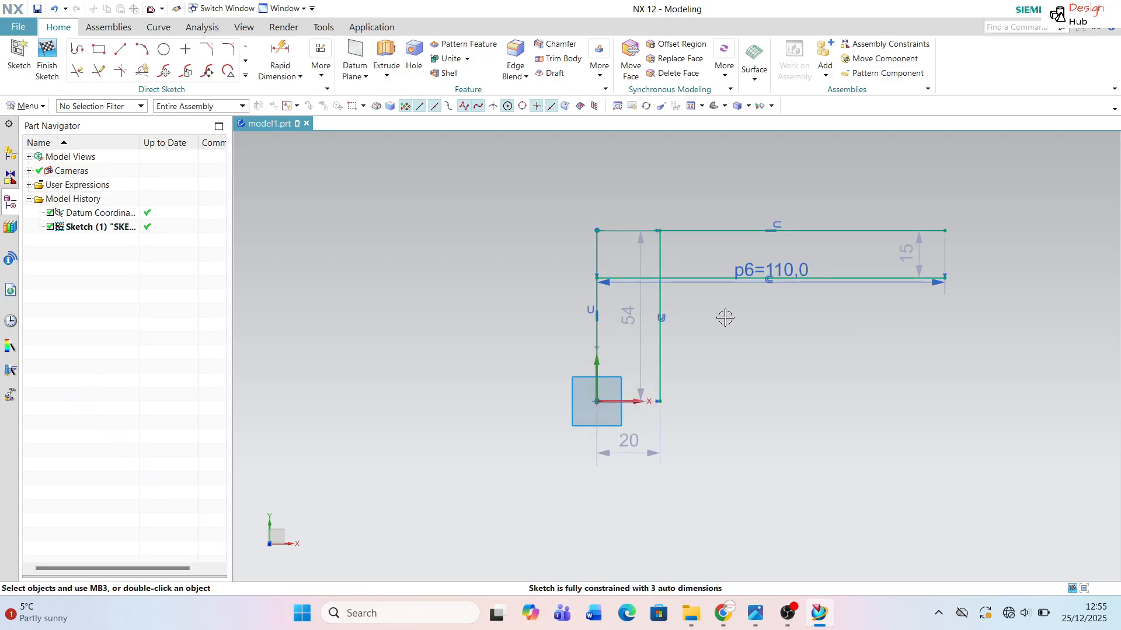
Step: Close the profile with a line joining the vertical lines' lower ends and another joining the horizontal lines' outer ends
click(120, 49)
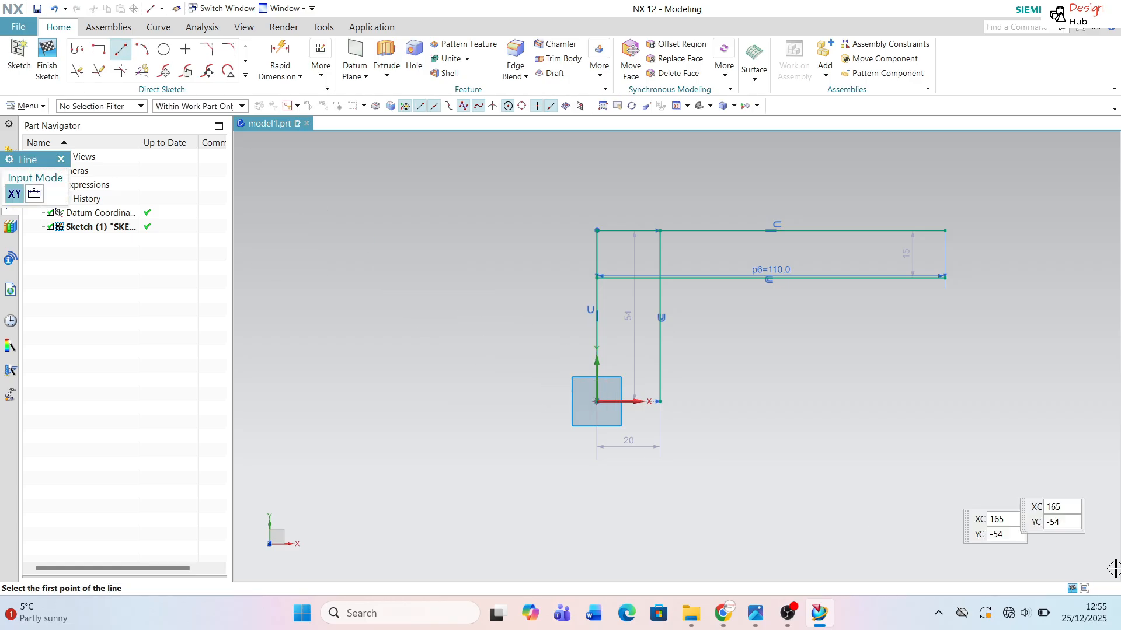
click(597, 402)
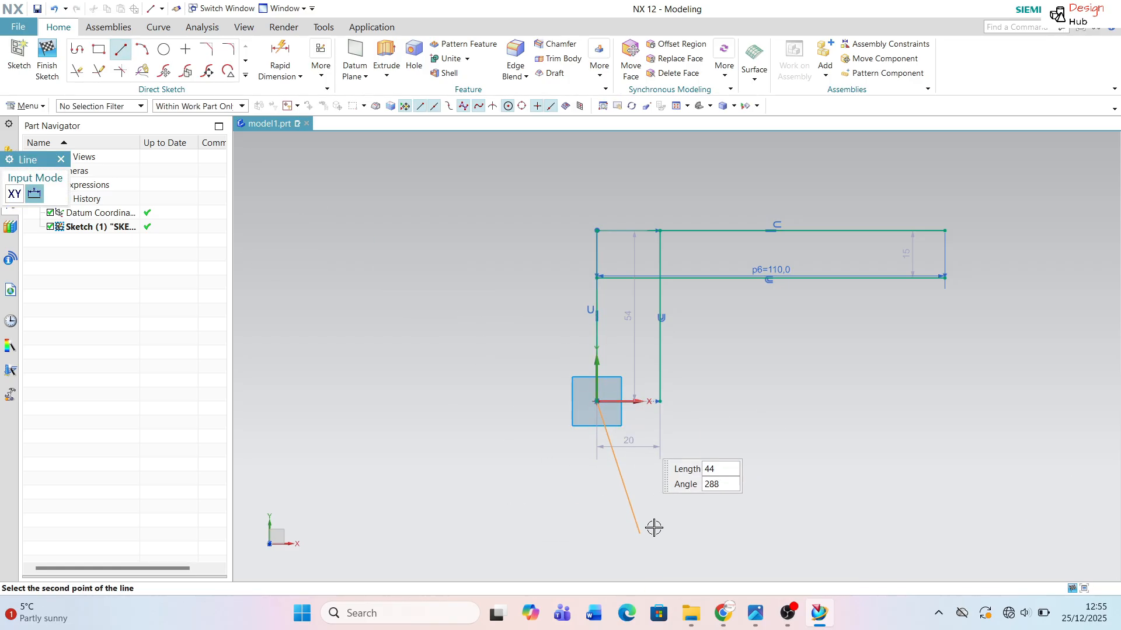
click(660, 402)
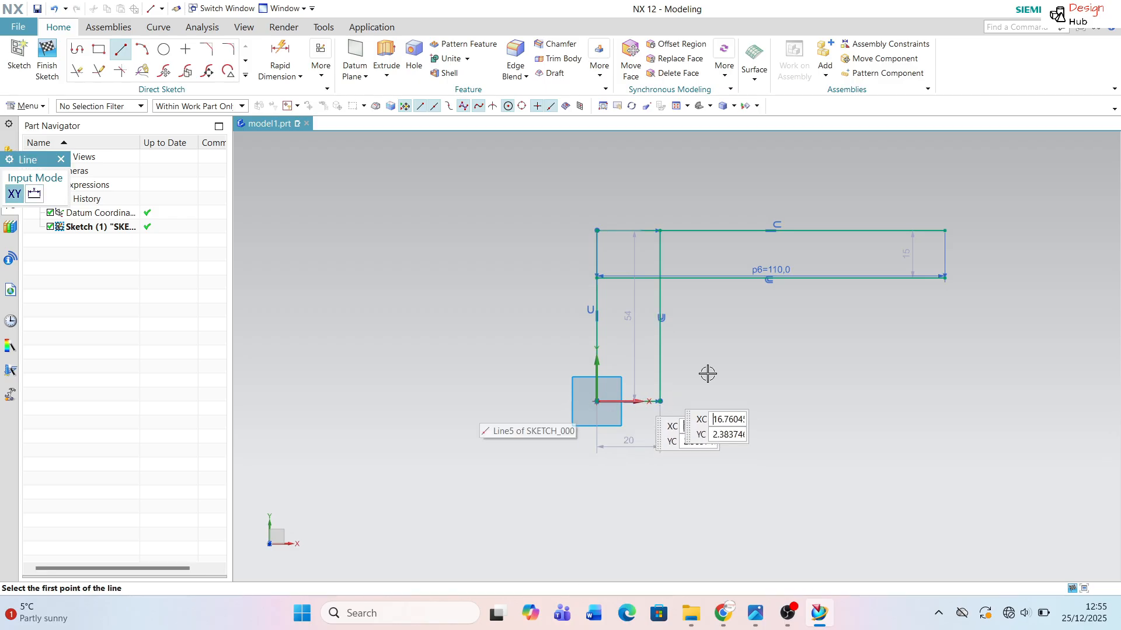
click(945, 231)
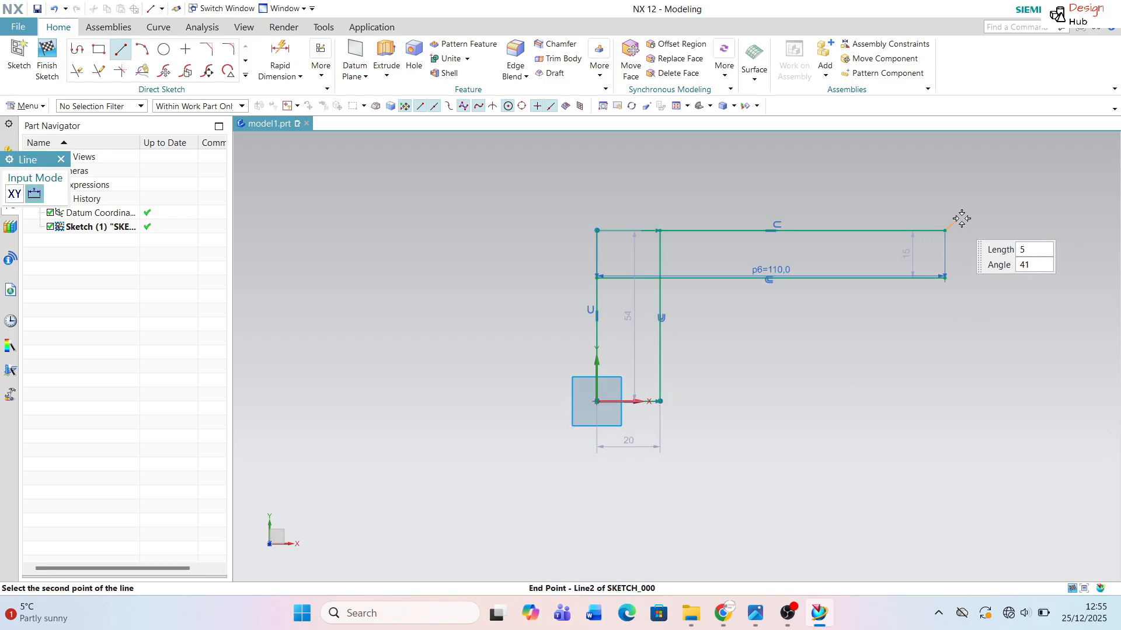
click(945, 277)
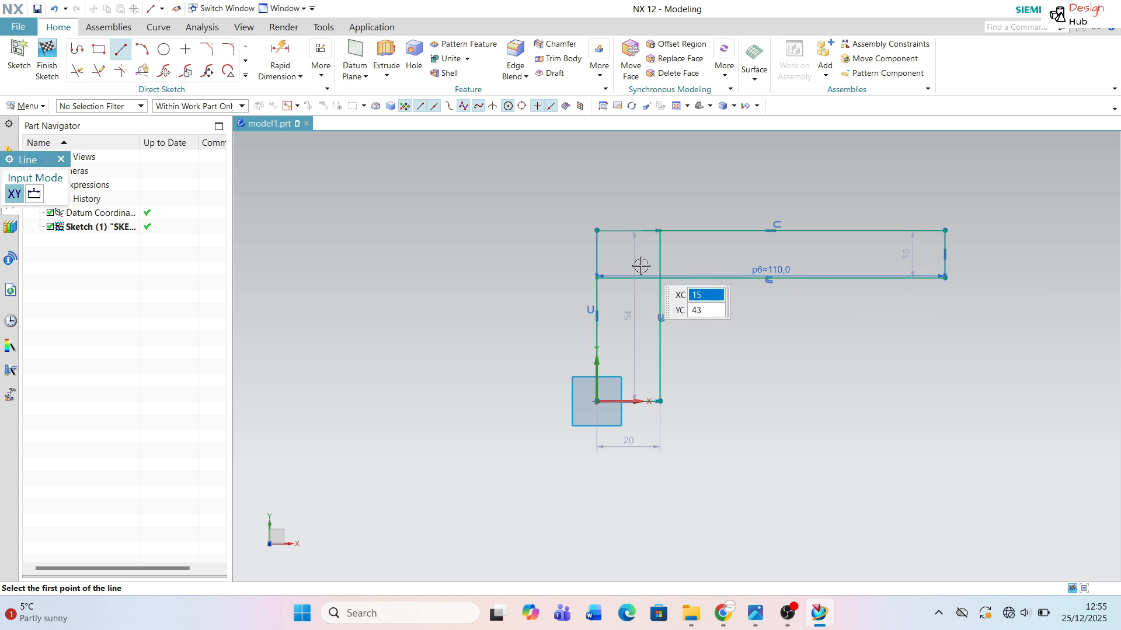
Step: Quick Trim the crossing segments at the inner corner to leave a single closed L-shaped profile
key(t)
mouse_move(680, 255)
mouse_down()
mouse_move(621, 268)
mouse_move(619, 303)
mouse_up()
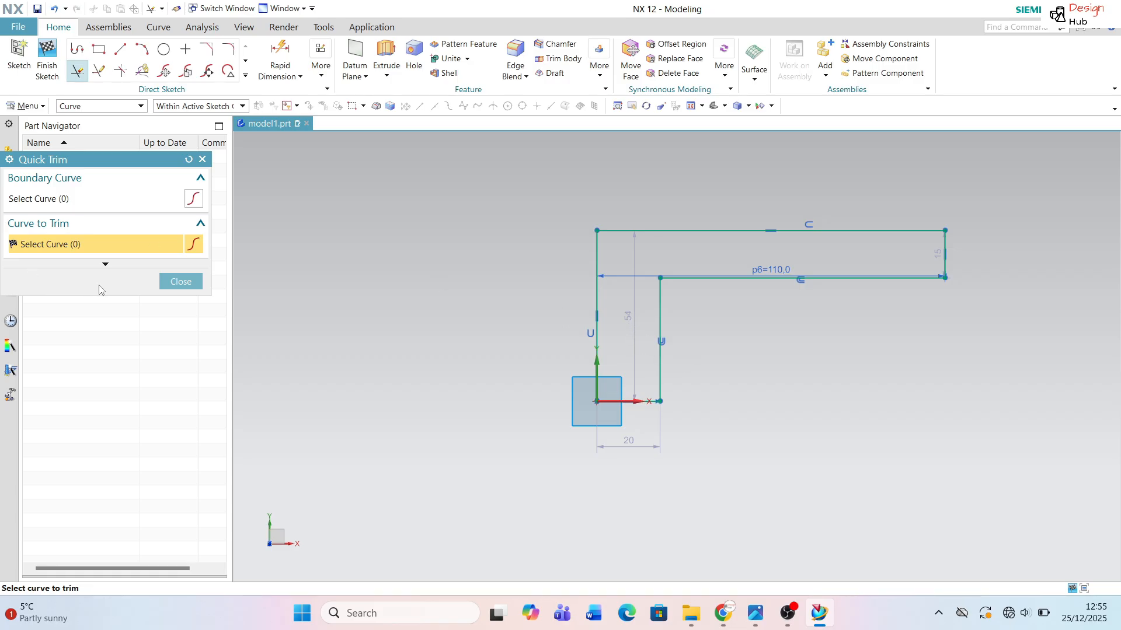
click(192, 282)
Step: Check the overall width in the reference drawing and extrude the L-shaped profile with start distance 55 mm and end distance 0 mm
key(alt+Tab)
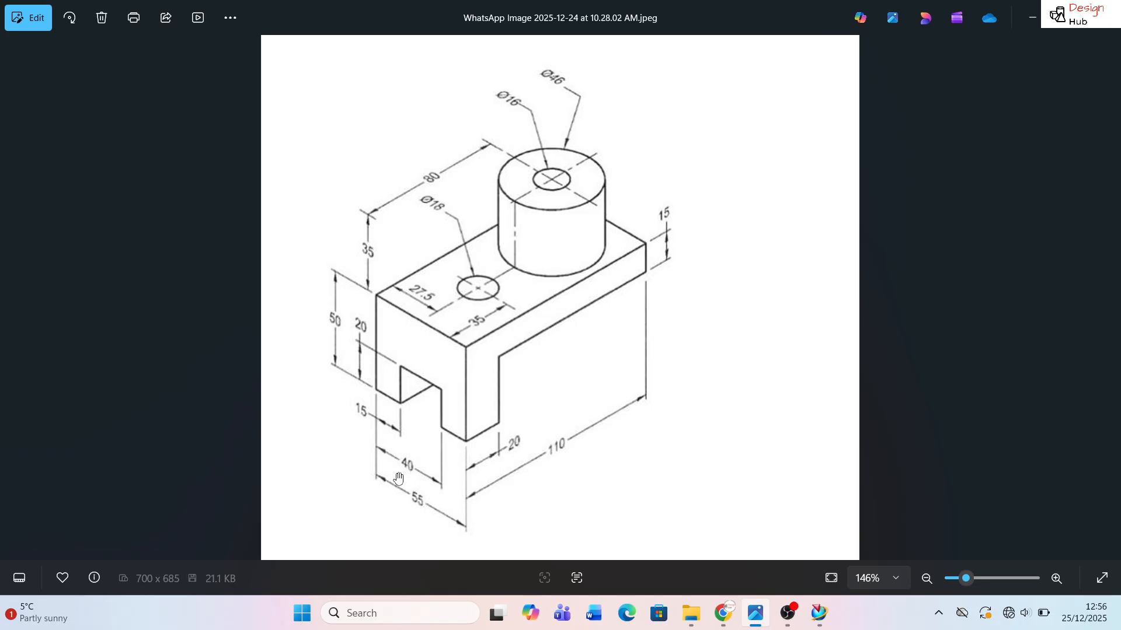
key(alt+Tab)
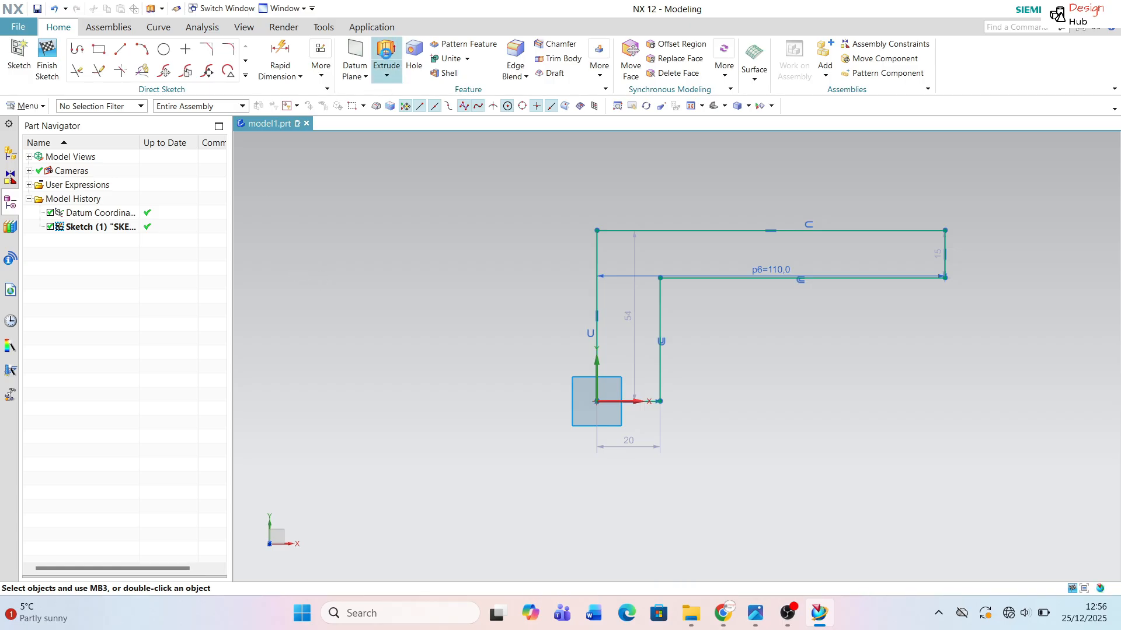
click(386, 57)
mouse_move(570, 350)
middle_down()
mouse_move(584, 380)
mouse_move(603, 384)
middle_up()
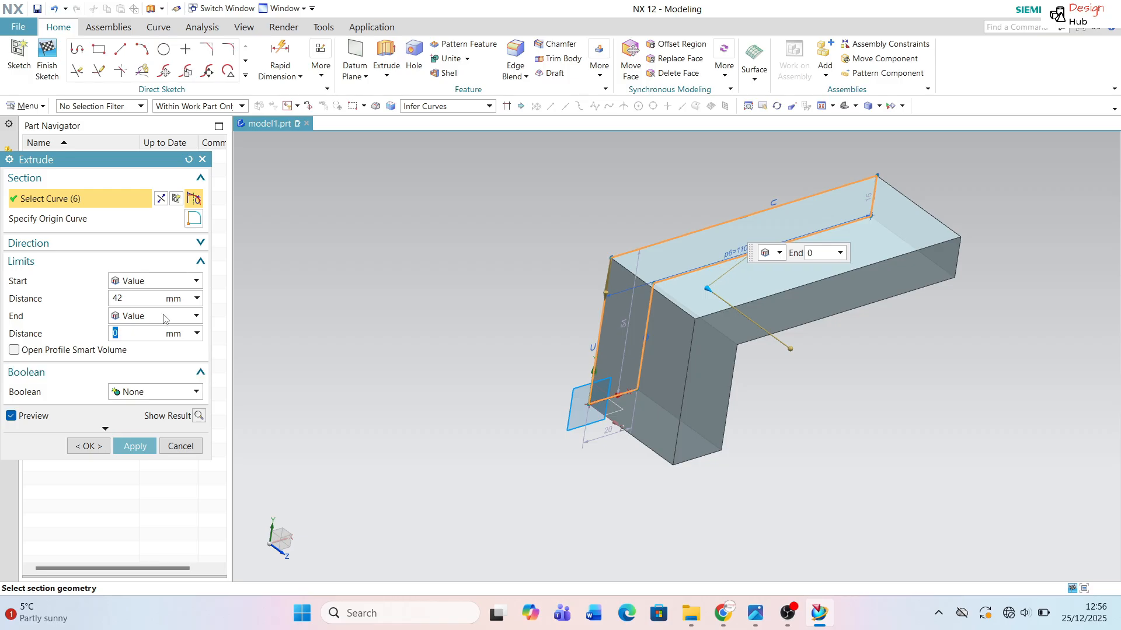
click(147, 302)
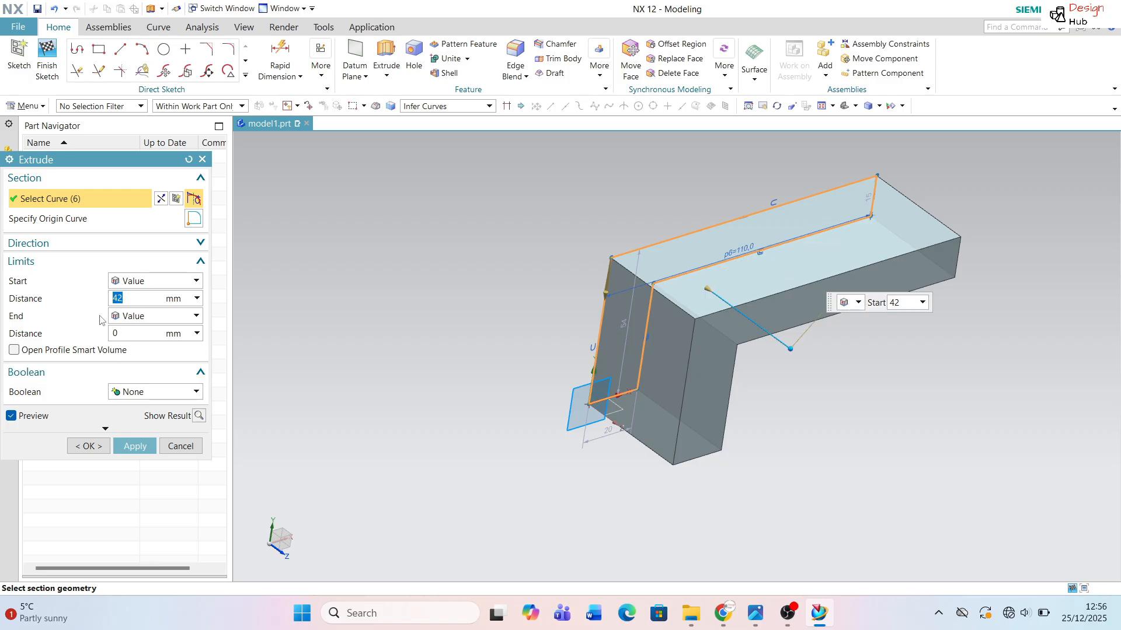
text(55)
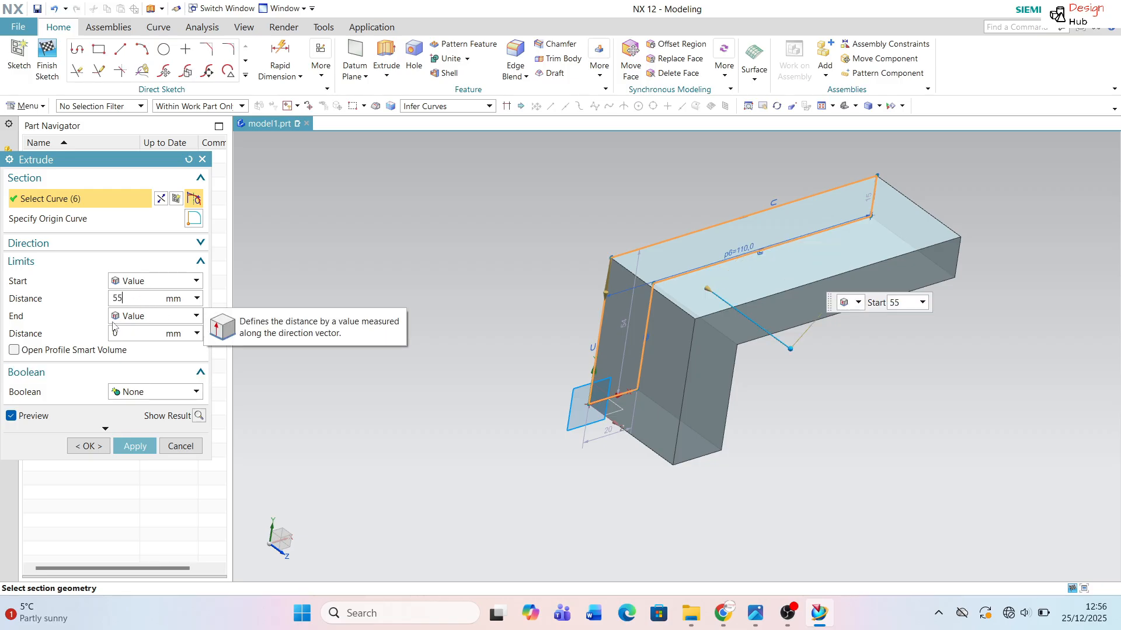
click(88, 446)
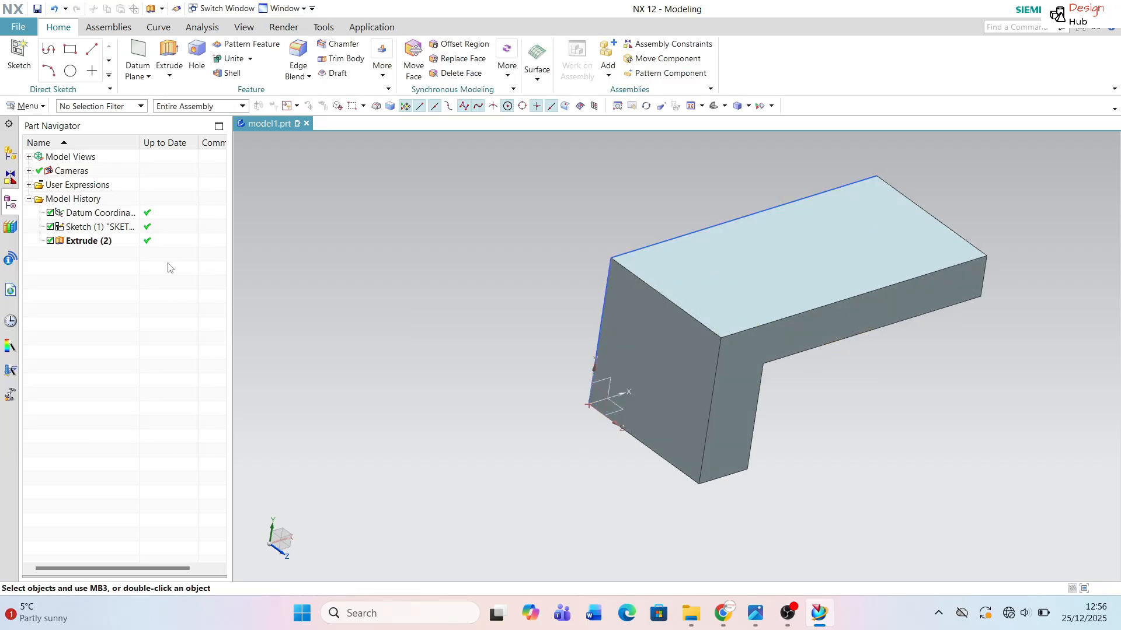
Step: Check the slot dimensions in the reference drawing and start a sketch on the outer end face of the bracket's leg
scroll(516, 348, down, 2)
key(alt+Tab)
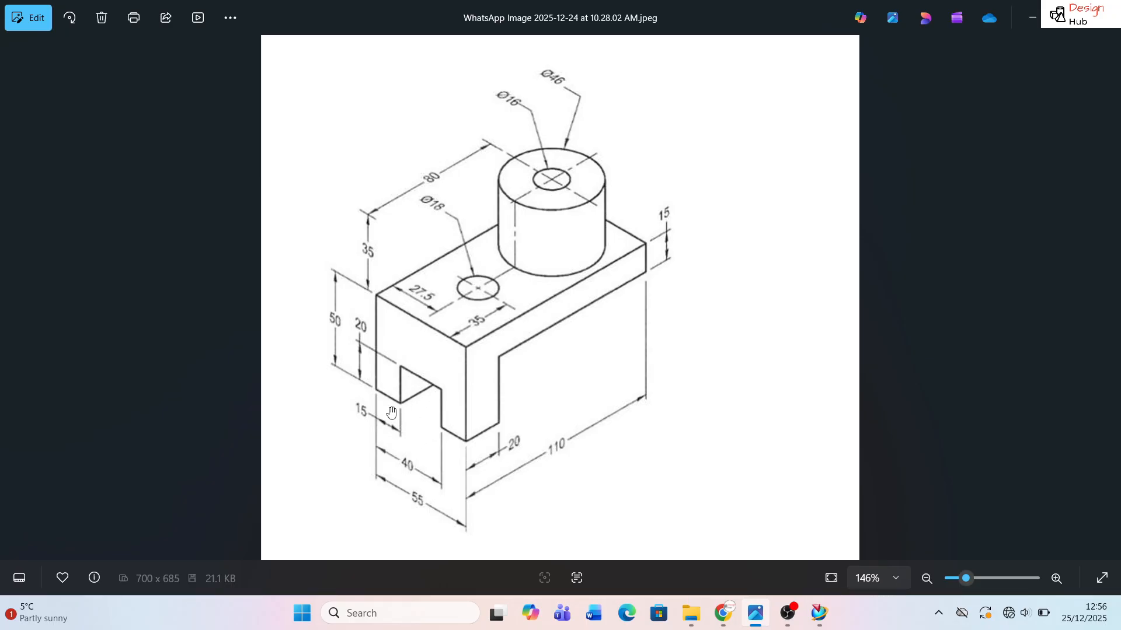
key(alt+Tab)
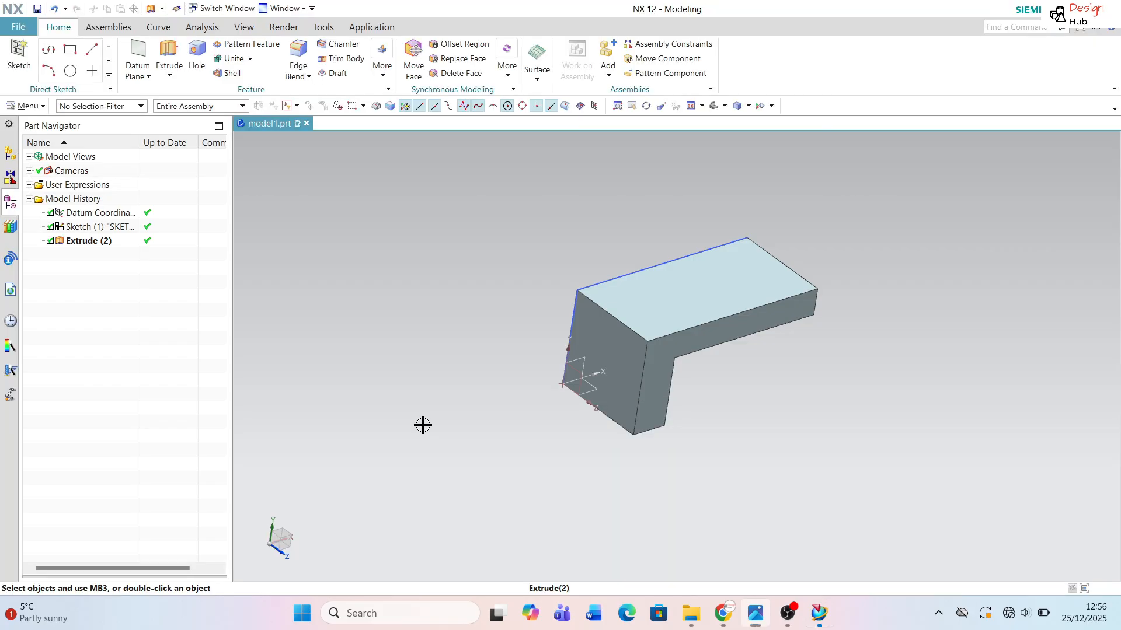
click(19, 56)
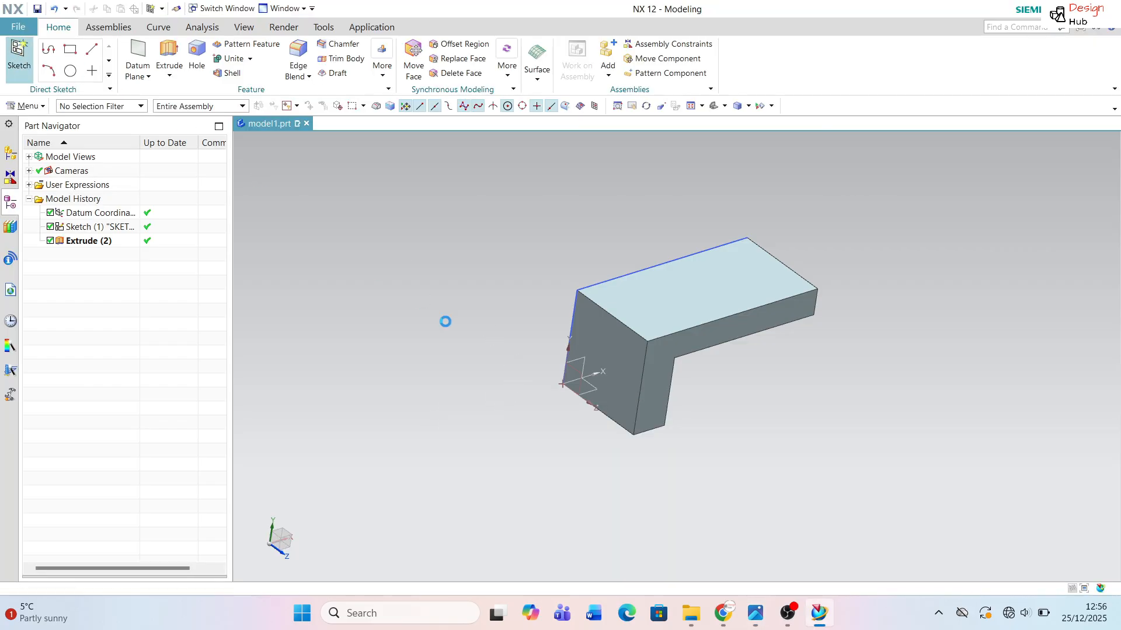
click(611, 346)
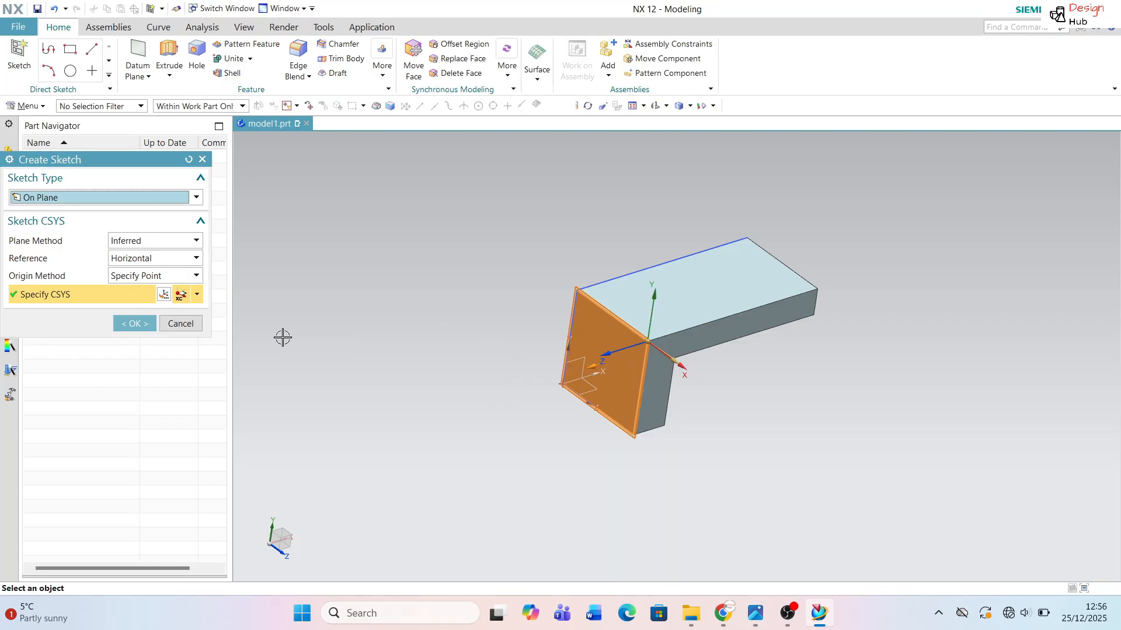
click(126, 325)
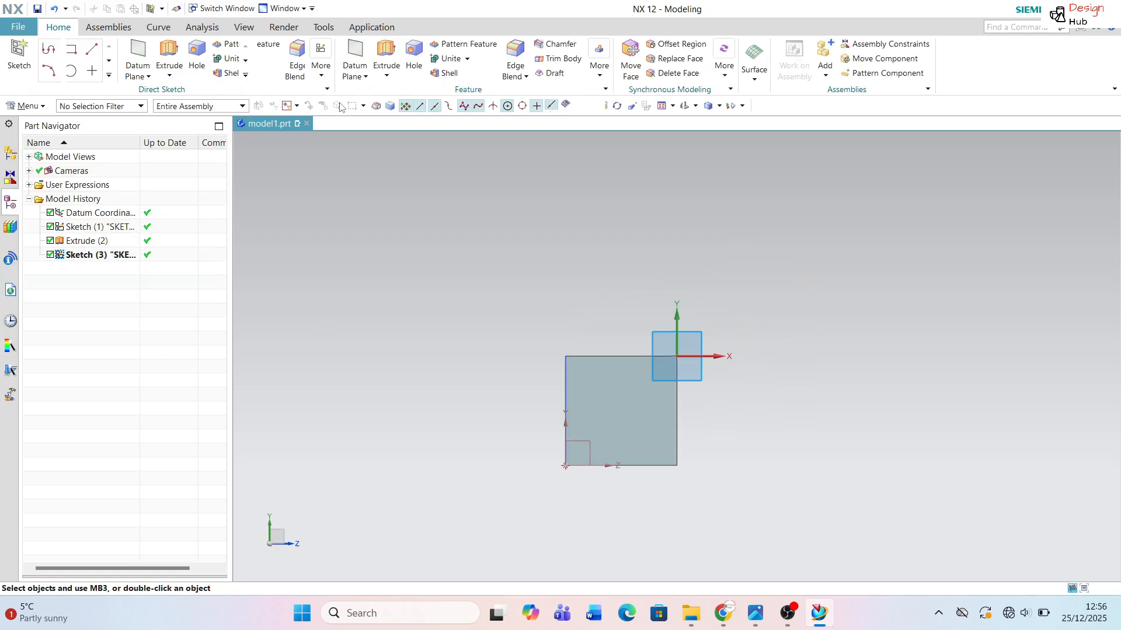
Step: Draw a line along the full lower edge of the end face, starting at the datum origin
click(126, 52)
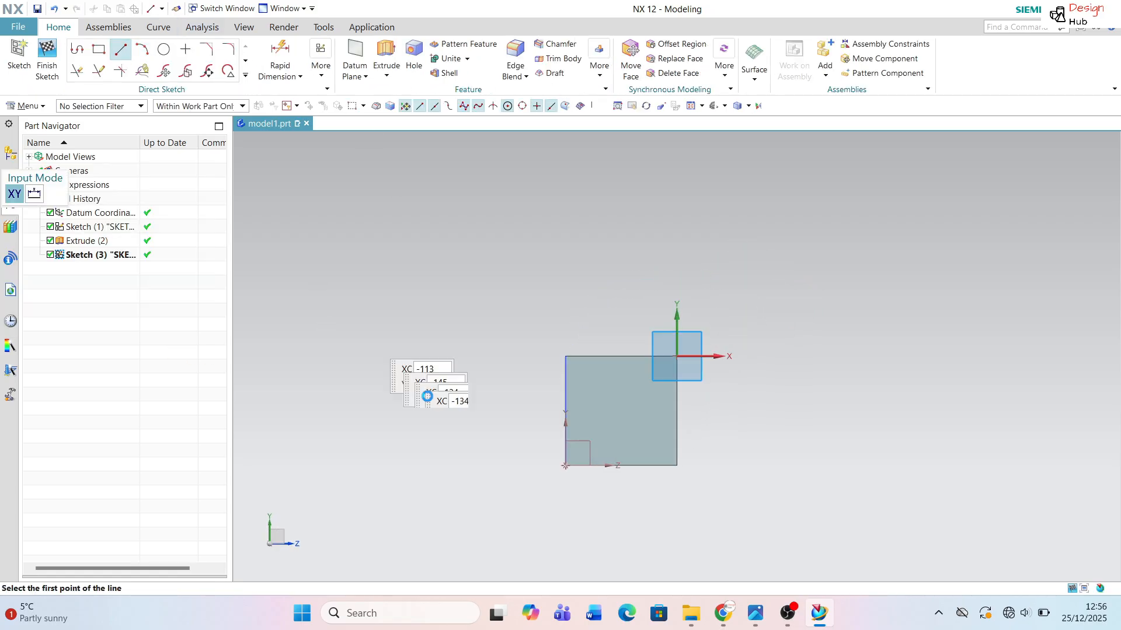
click(564, 466)
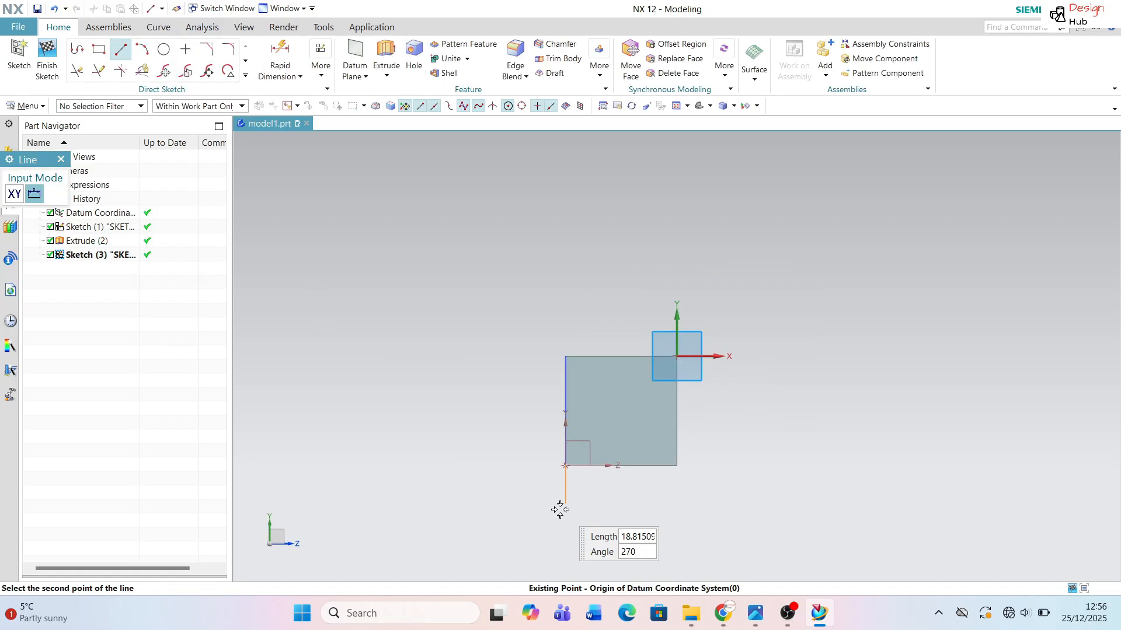
click(677, 466)
Step: Check the slot height in the reference drawing and offset the lower edge line 20 mm upward
key(alt+Tab)
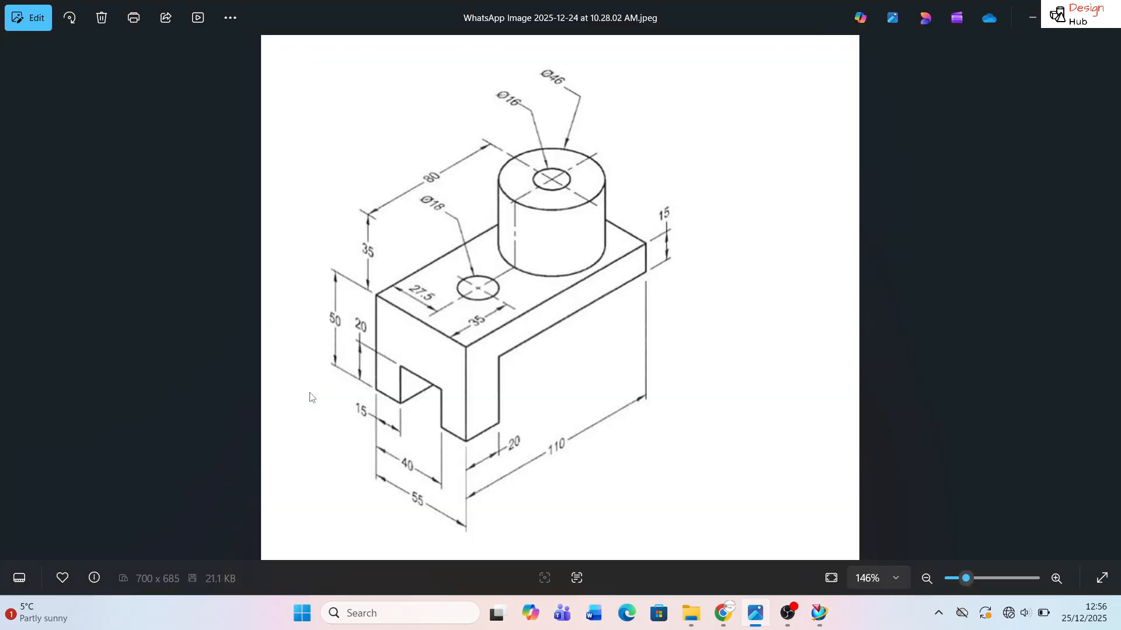
key(alt+Tab)
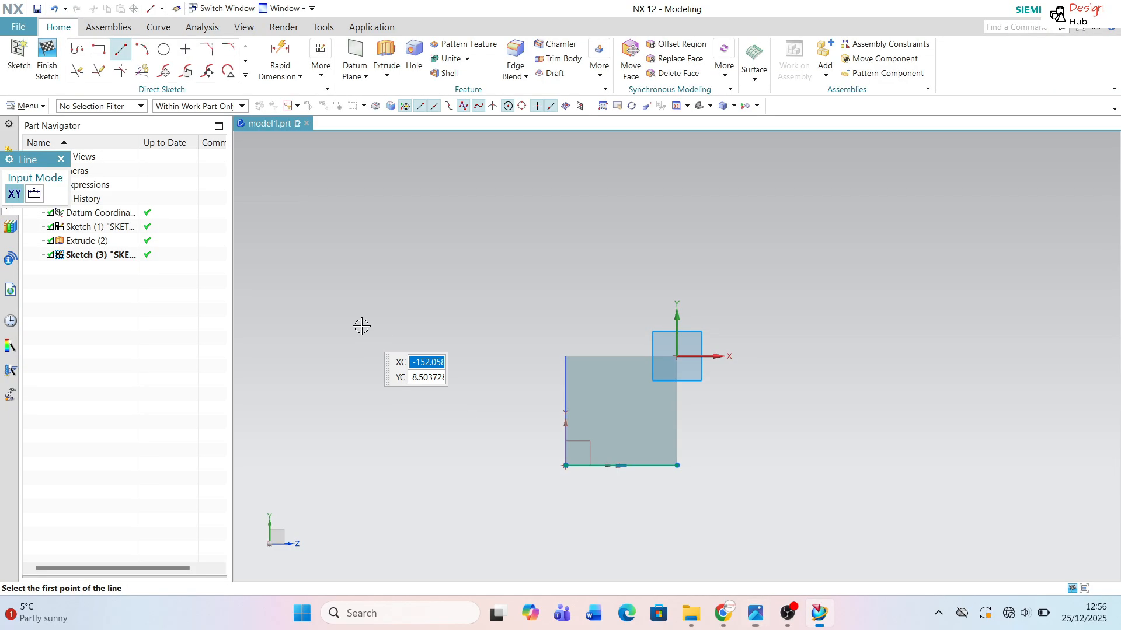
click(246, 78)
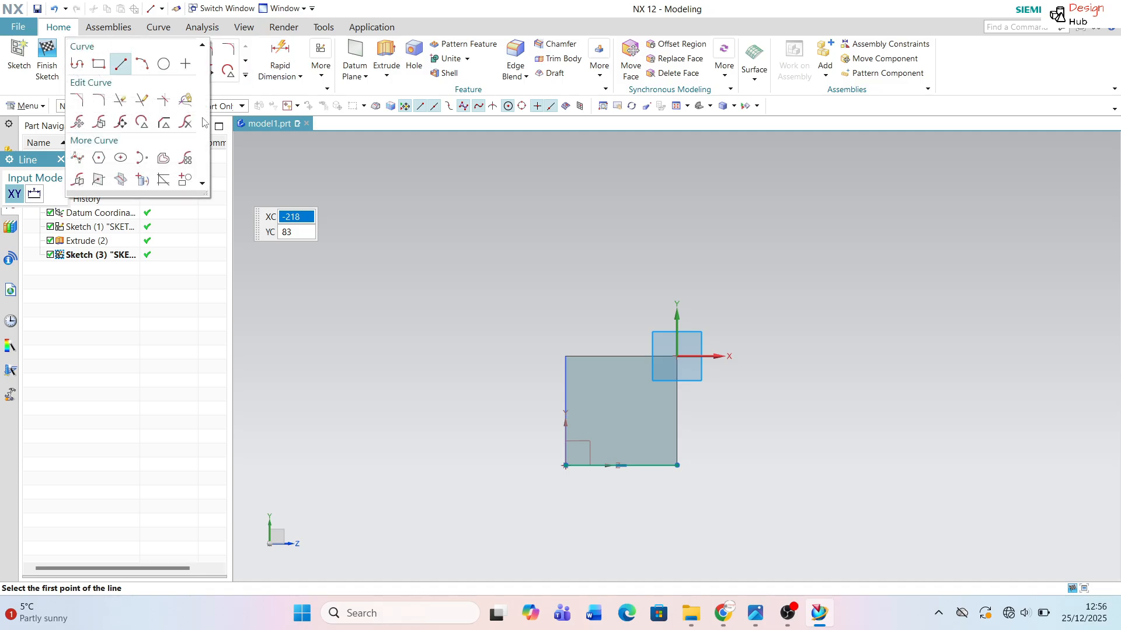
click(163, 158)
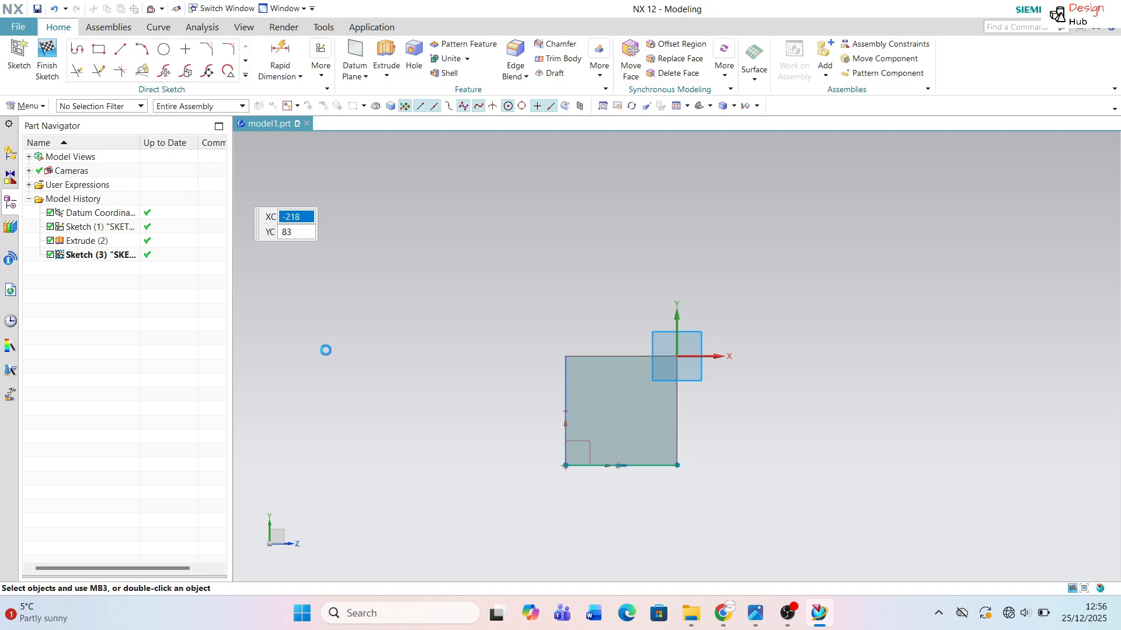
click(651, 465)
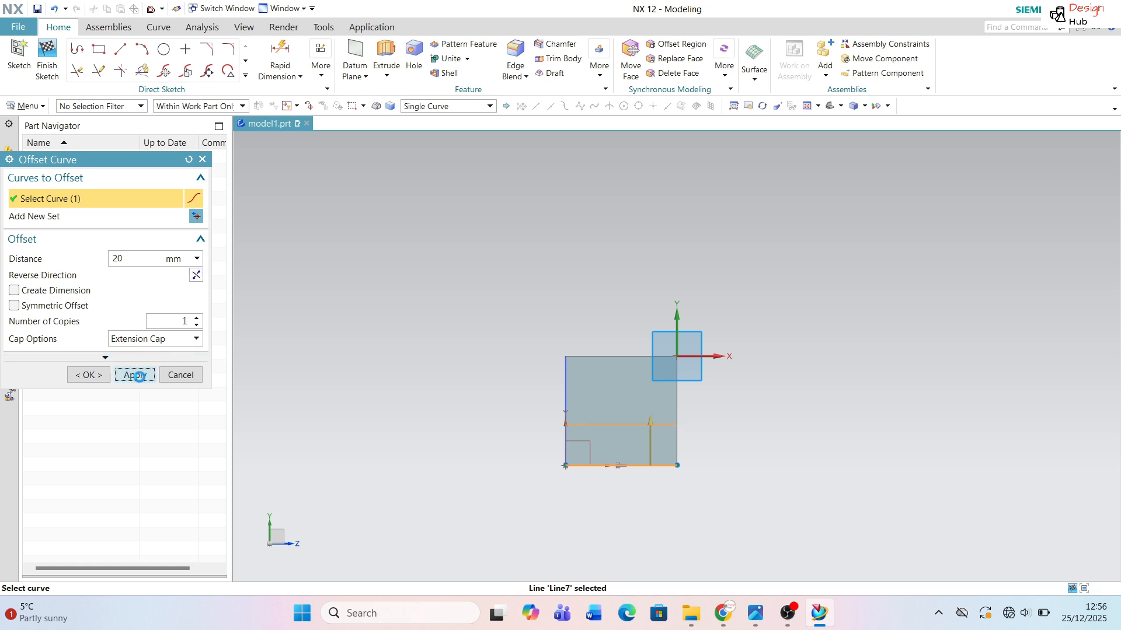
click(134, 375)
click(182, 376)
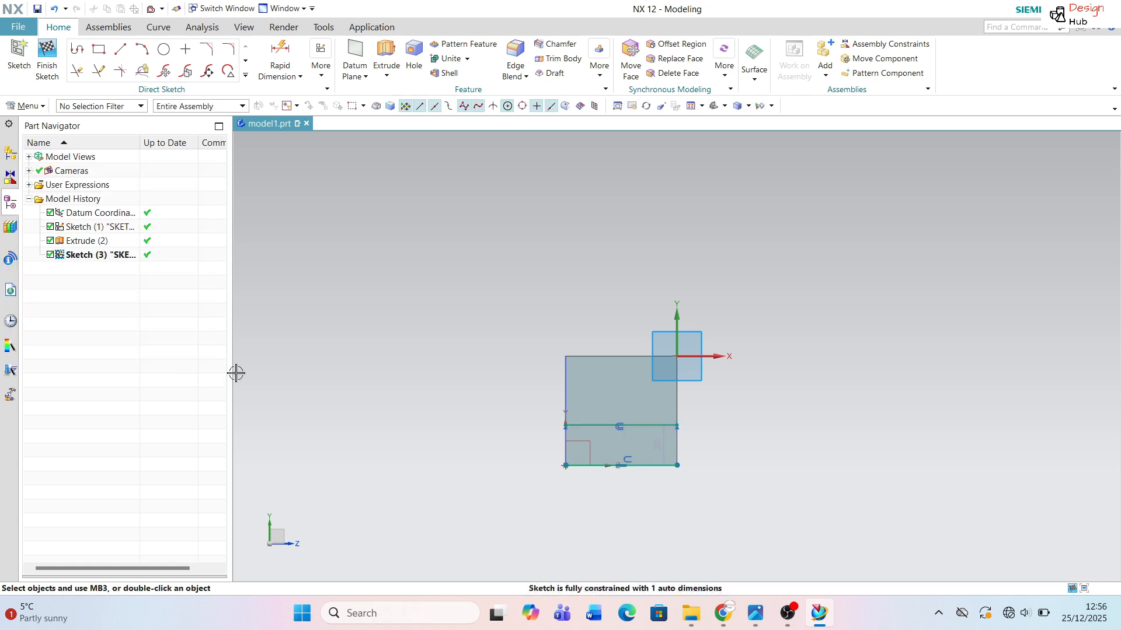
Step: Draw a vertical line joining the two horizontal lines' ends on the side opposite the datum origin
click(120, 49)
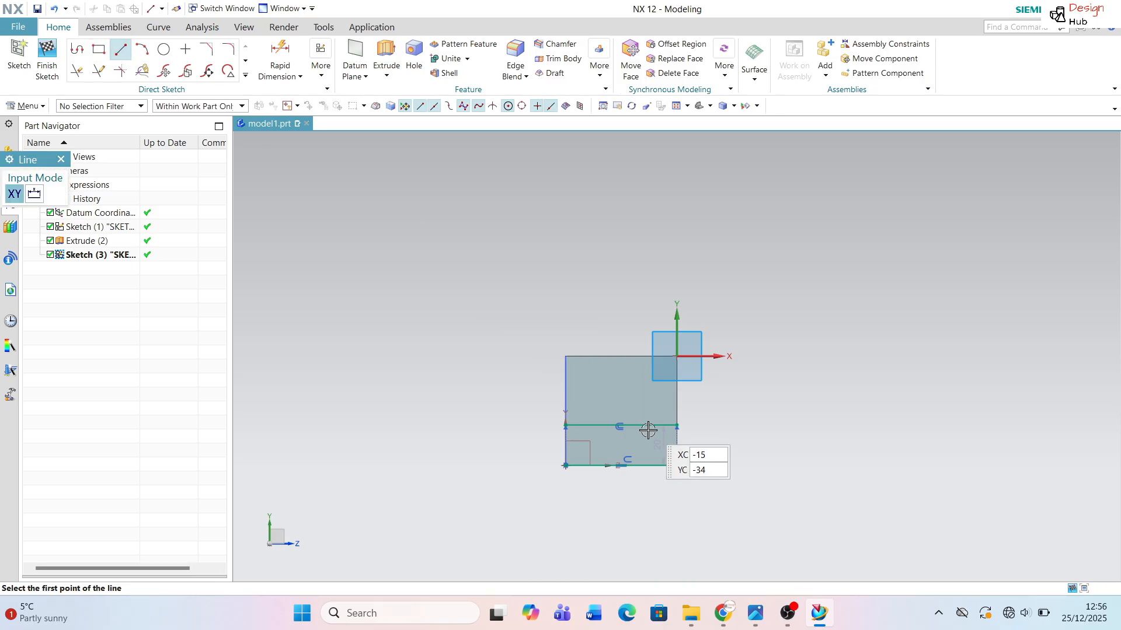
click(677, 426)
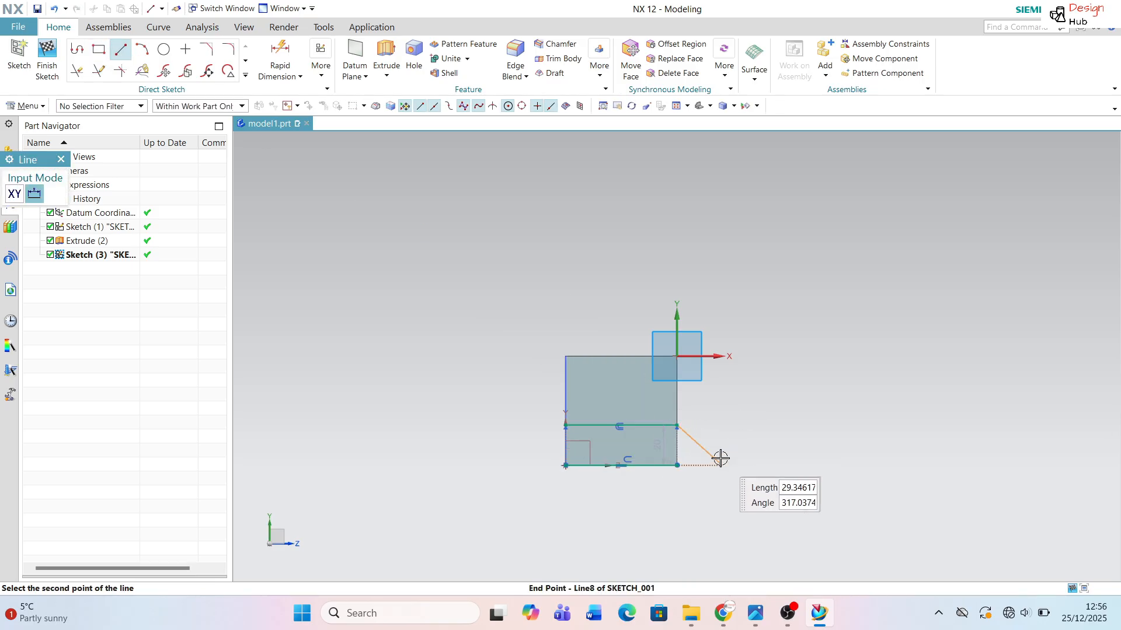
click(678, 467)
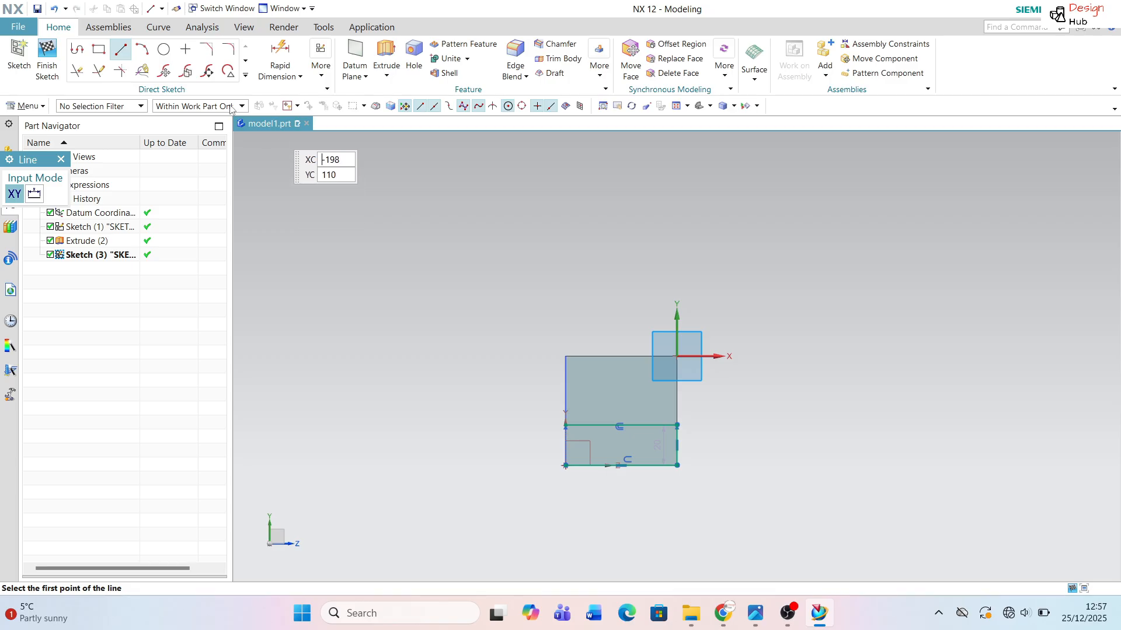
Step: Offset the new vertical line 15 mm inward across the end face
click(246, 77)
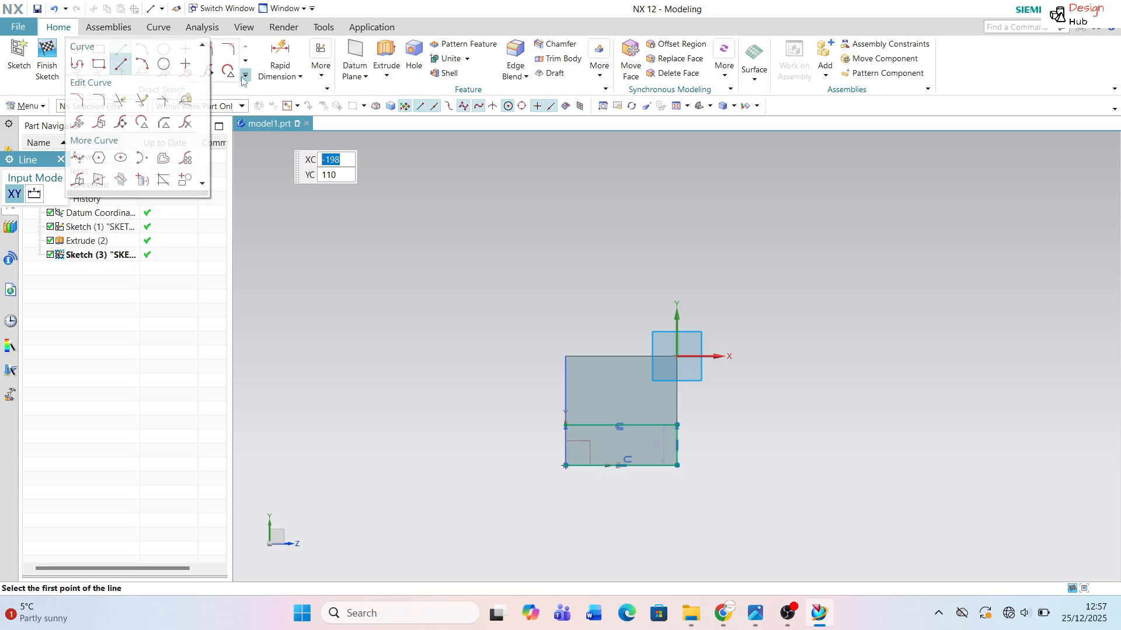
click(161, 171)
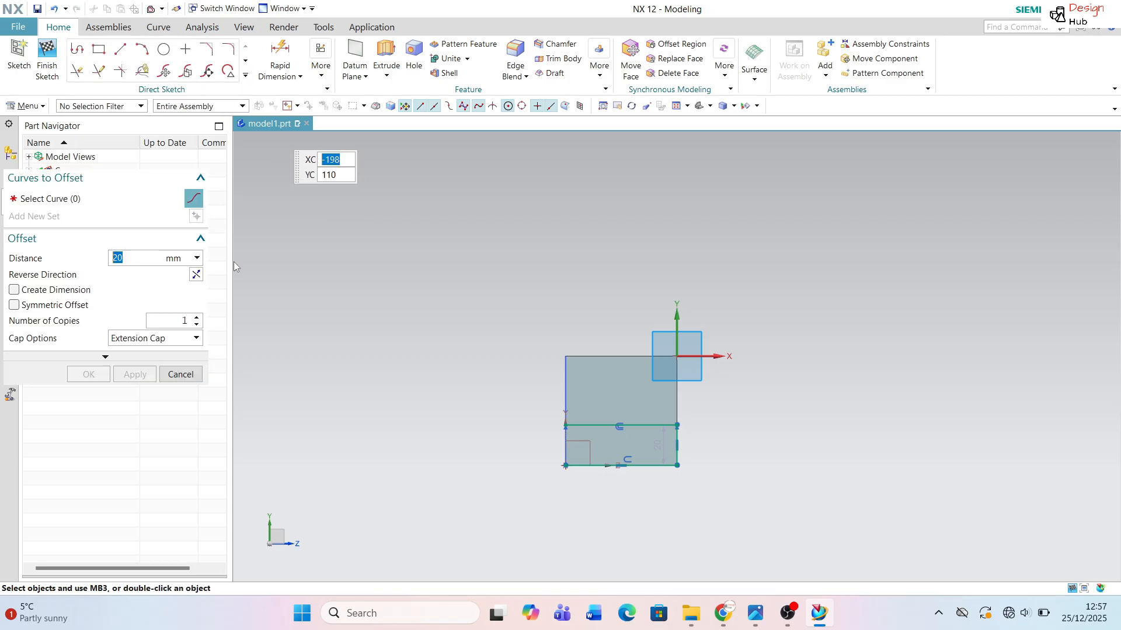
click(676, 441)
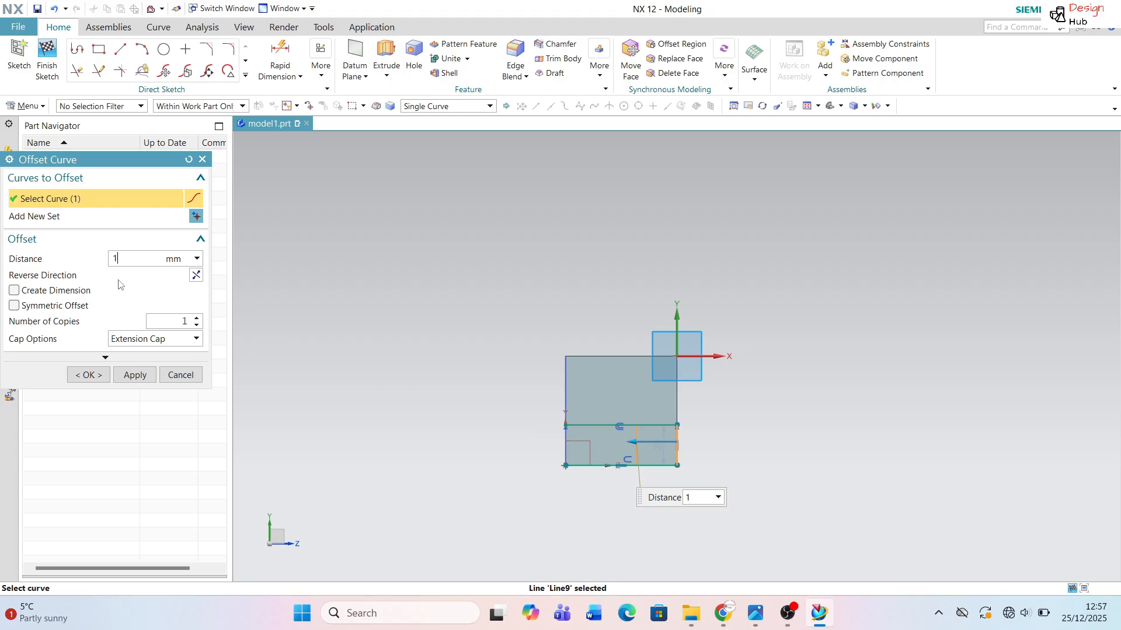
text(15)
key(Return)
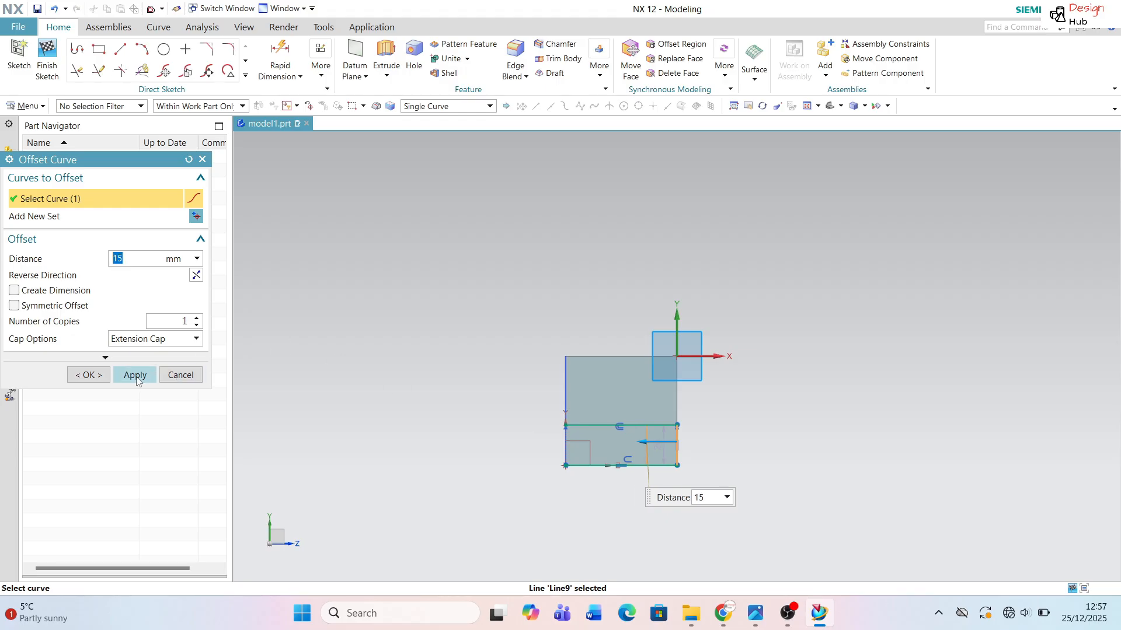
click(89, 375)
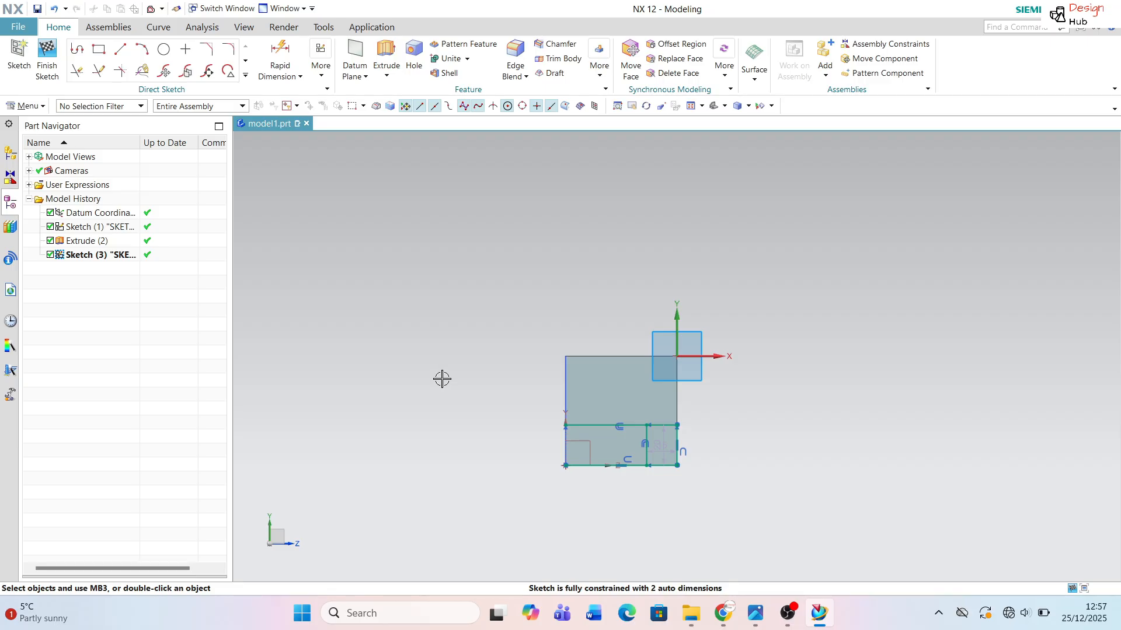
Step: Review the slot in the reference drawing and draw a vertical line joining the horizontal lines' ends on the datum origin side
key(alt+Tab)
key(alt+Tab)
key(alt+Tab)
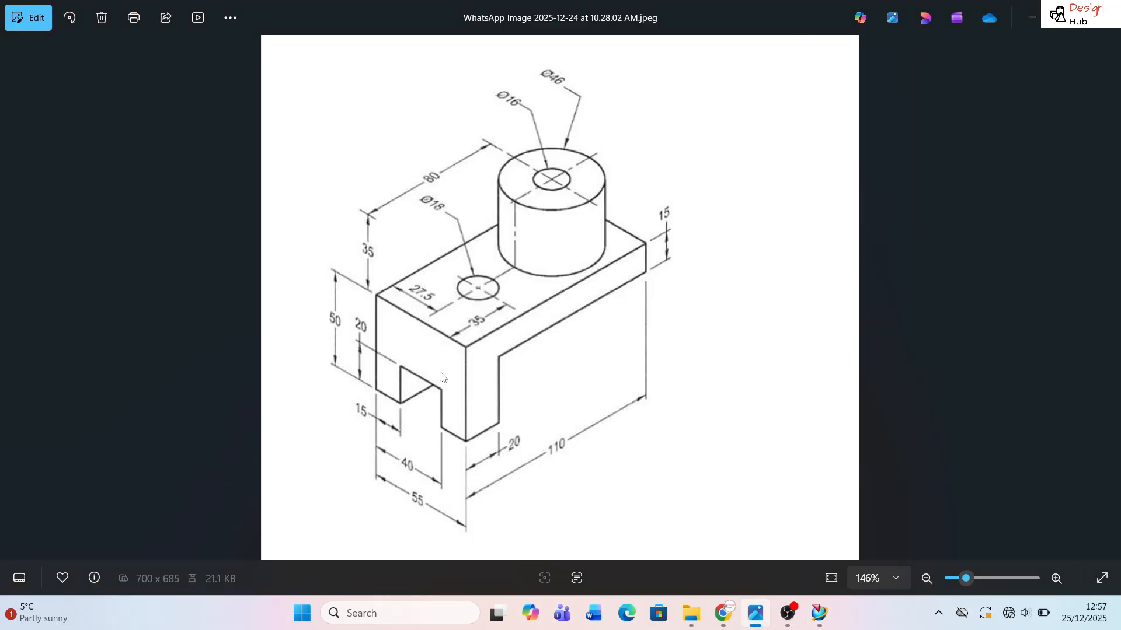
key(alt+Tab)
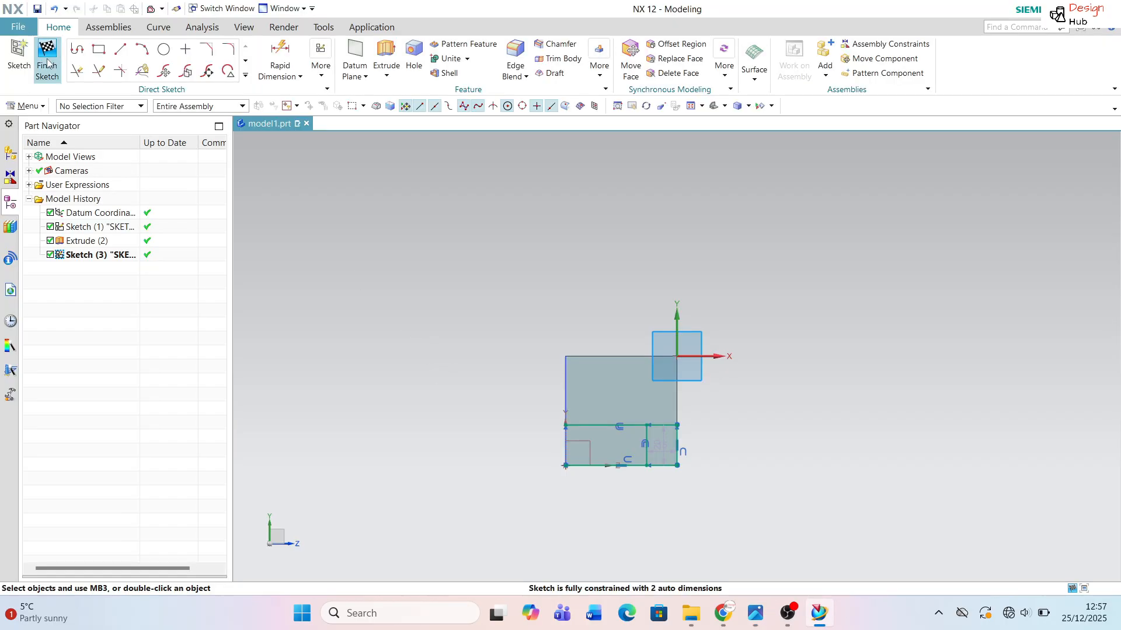
click(122, 50)
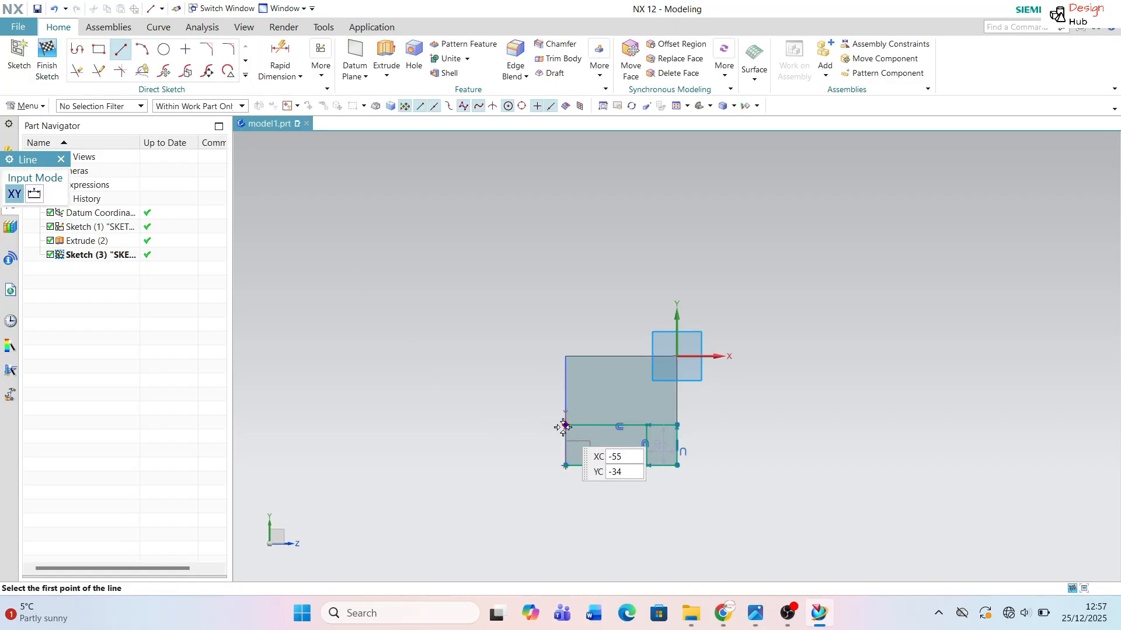
click(565, 426)
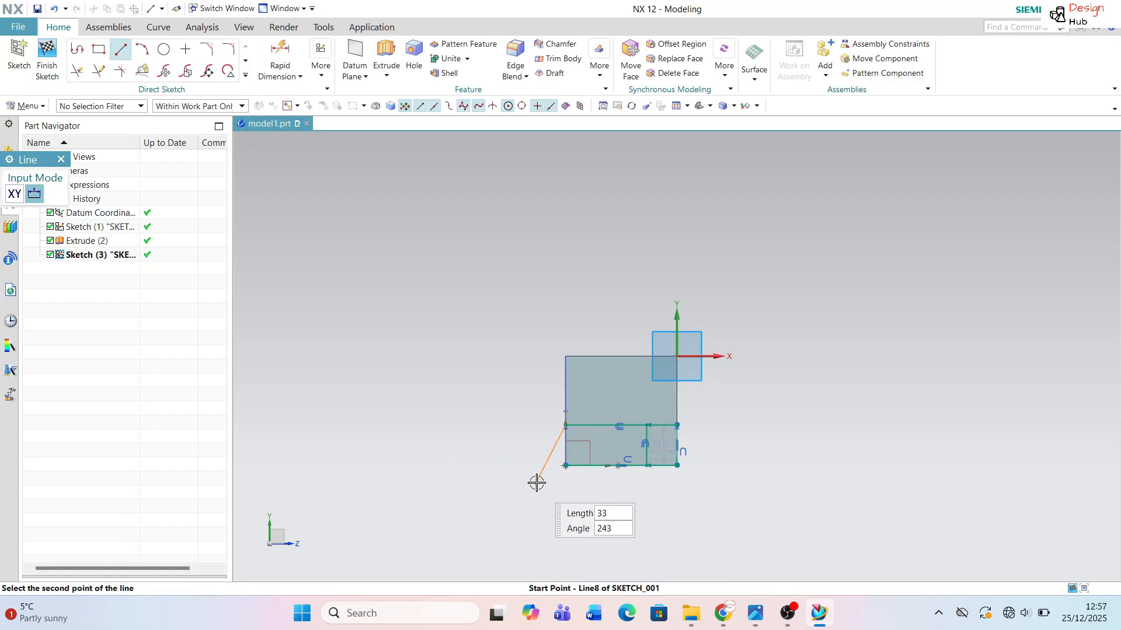
click(564, 466)
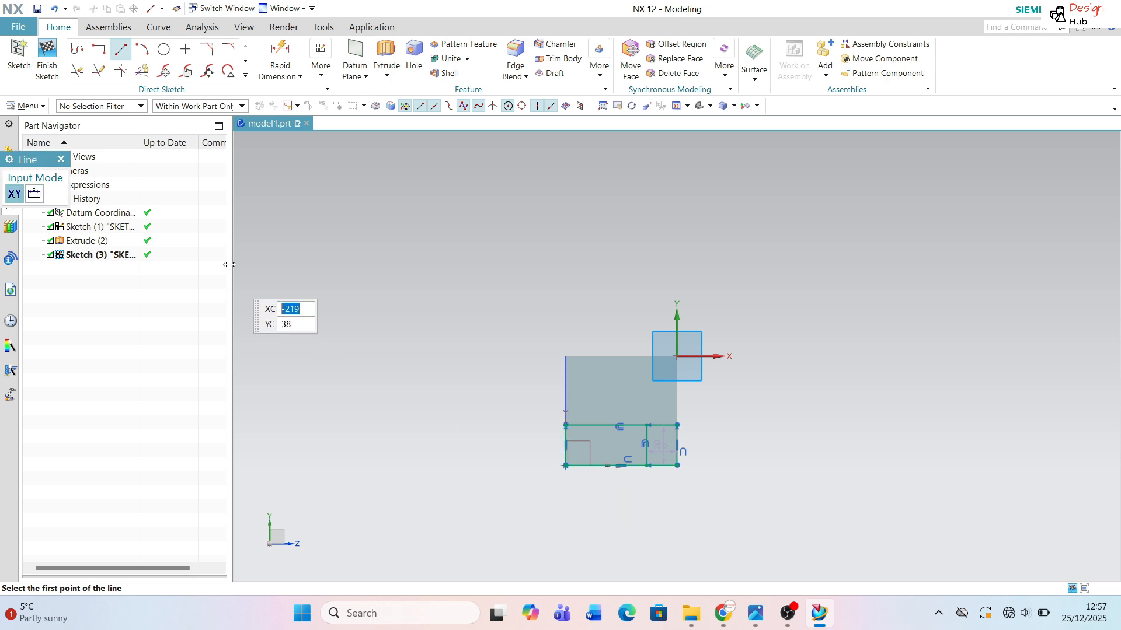
Step: Offset the vertical line on the datum origin side 15 mm inward, reversing the offset direction
click(245, 75)
click(162, 163)
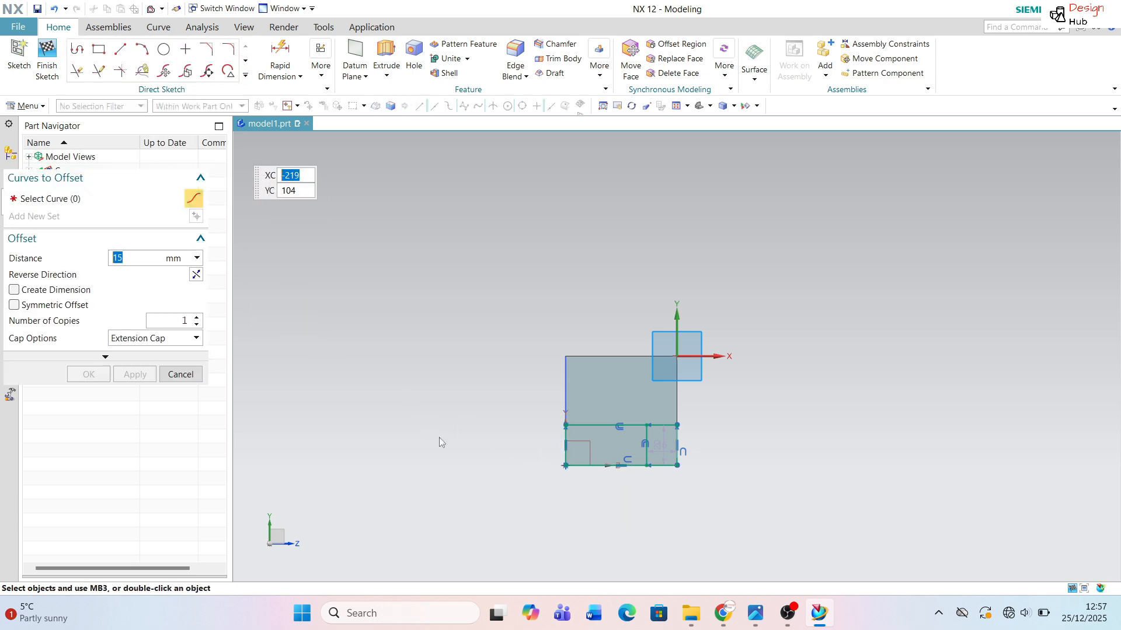
click(564, 453)
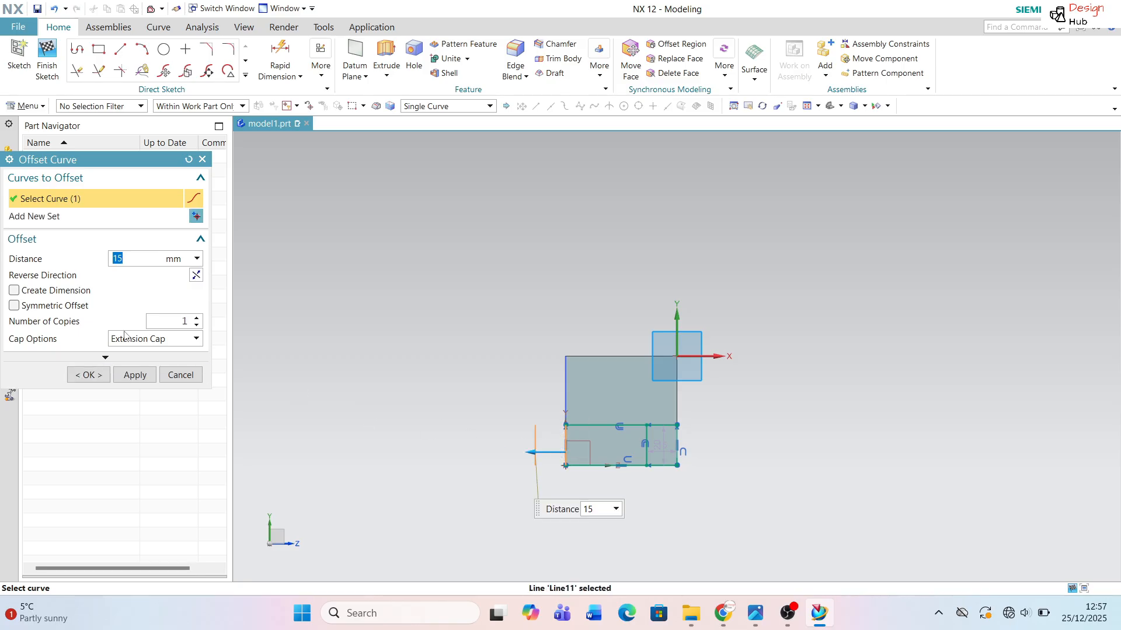
click(196, 279)
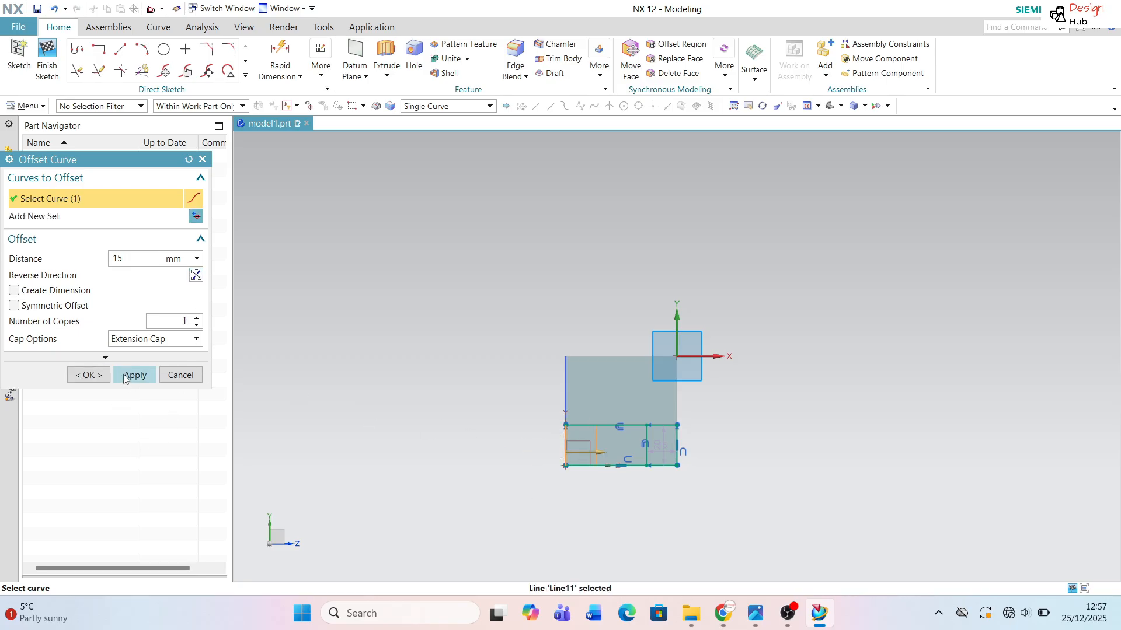
click(88, 374)
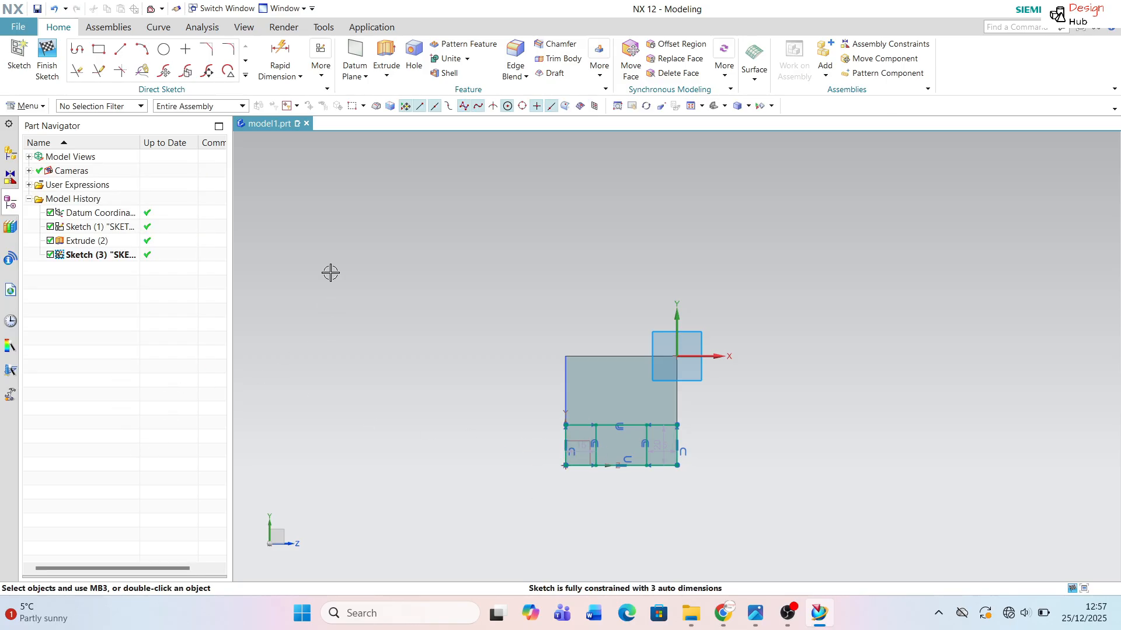
Step: Trim the segments of both horizontal lines that lie outside the two inner vertical lines
click(76, 70)
scroll(572, 496, up, 2)
mouse_move(589, 359)
mouse_down()
mouse_move(594, 461)
mouse_move(714, 459)
mouse_up()
drag(718, 367, 712, 362)
click(560, 413)
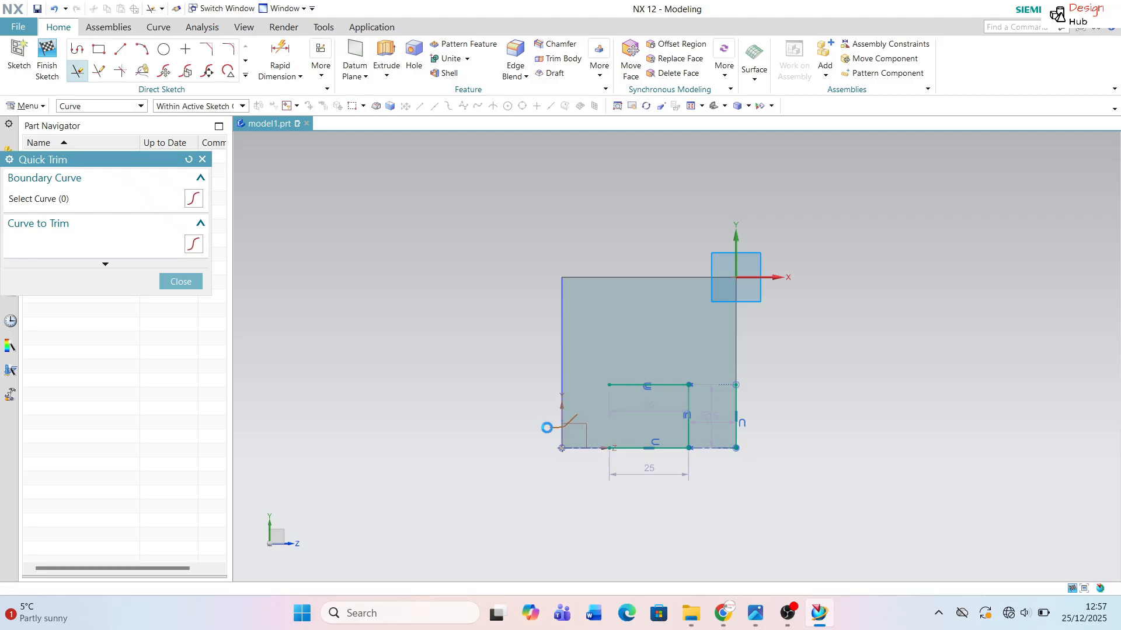
key(ctrl+z)
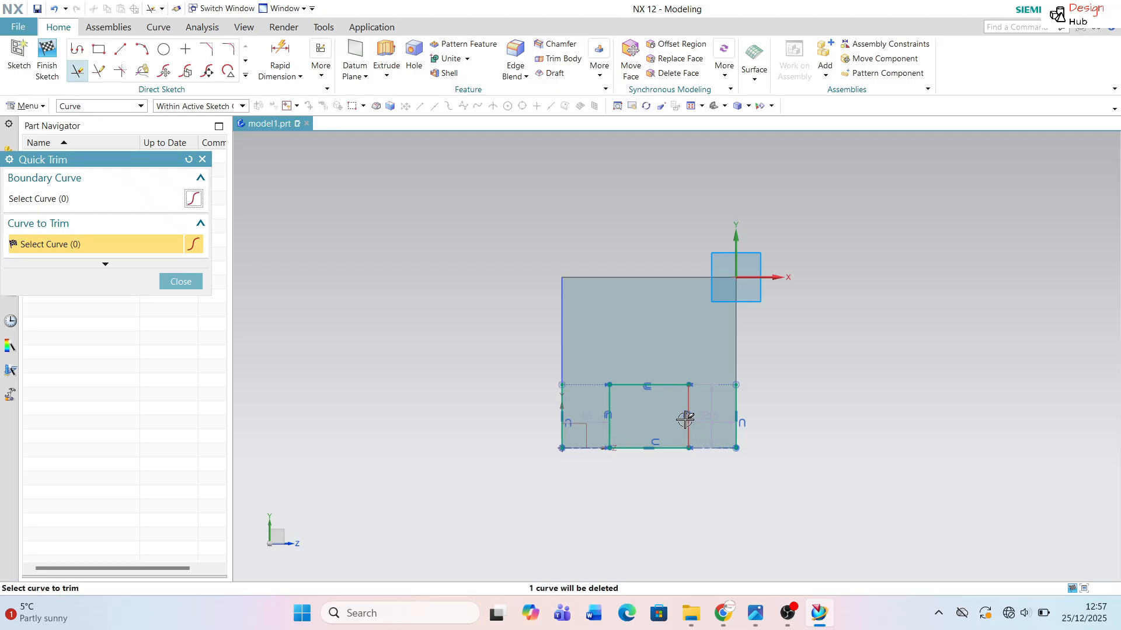
click(180, 282)
Step: Delete the offset constraints on the slot sketch's vertical and horizontal lines
right_click(682, 418)
click(711, 405)
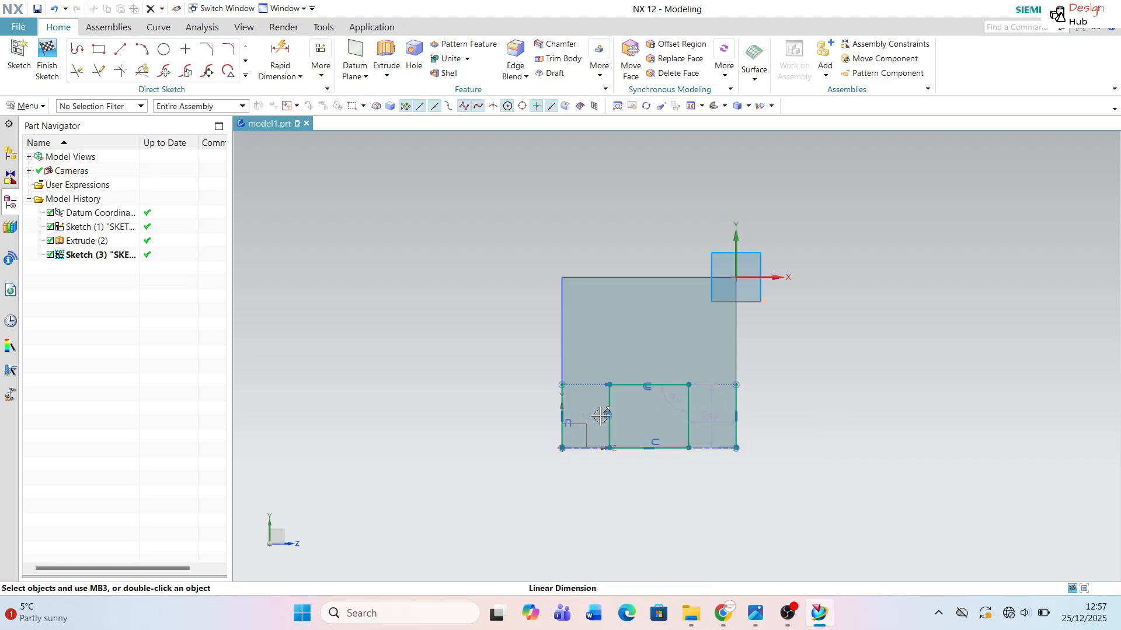
right_click(571, 420)
click(591, 485)
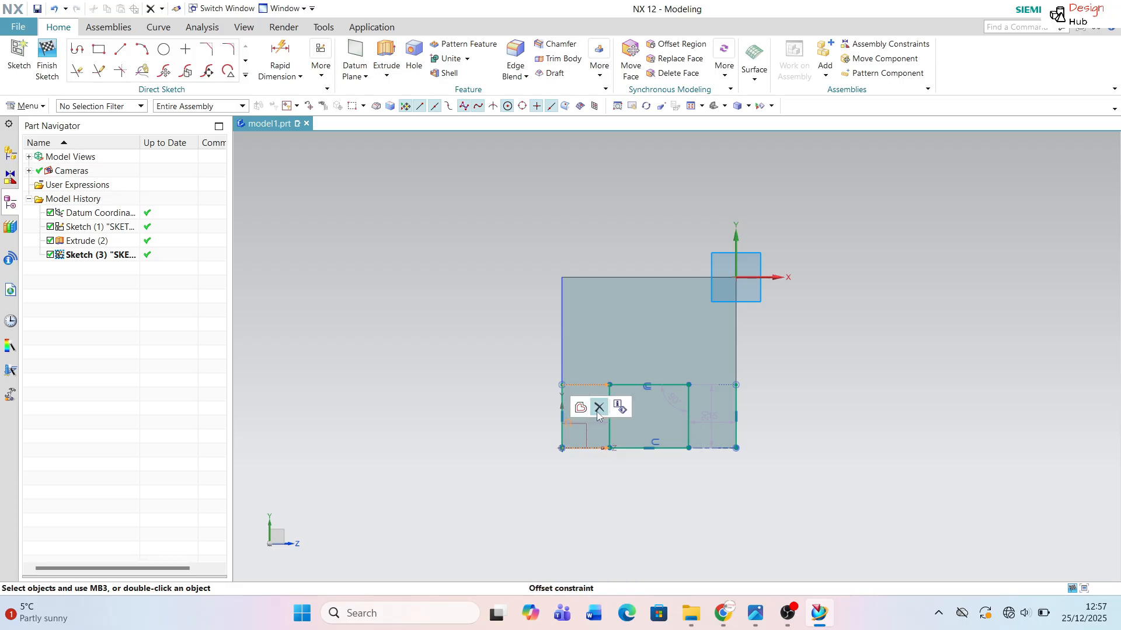
right_click(653, 389)
click(668, 449)
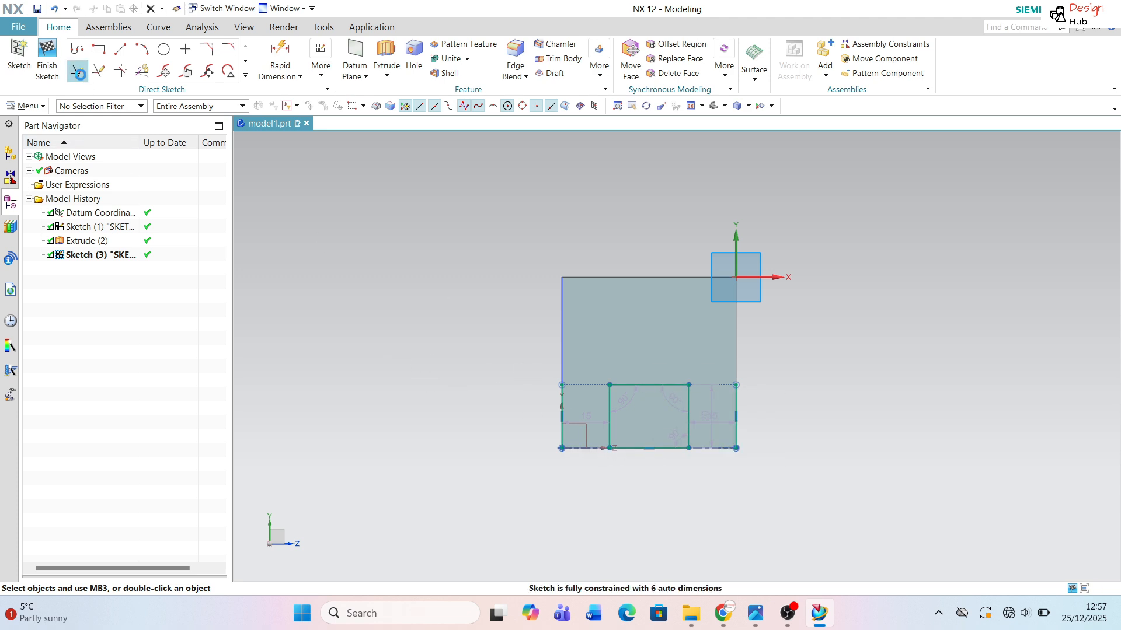
Step: Trim away the two outer vertical lines so only the closed slot rectangle is left
click(78, 71)
drag(548, 429, 543, 428)
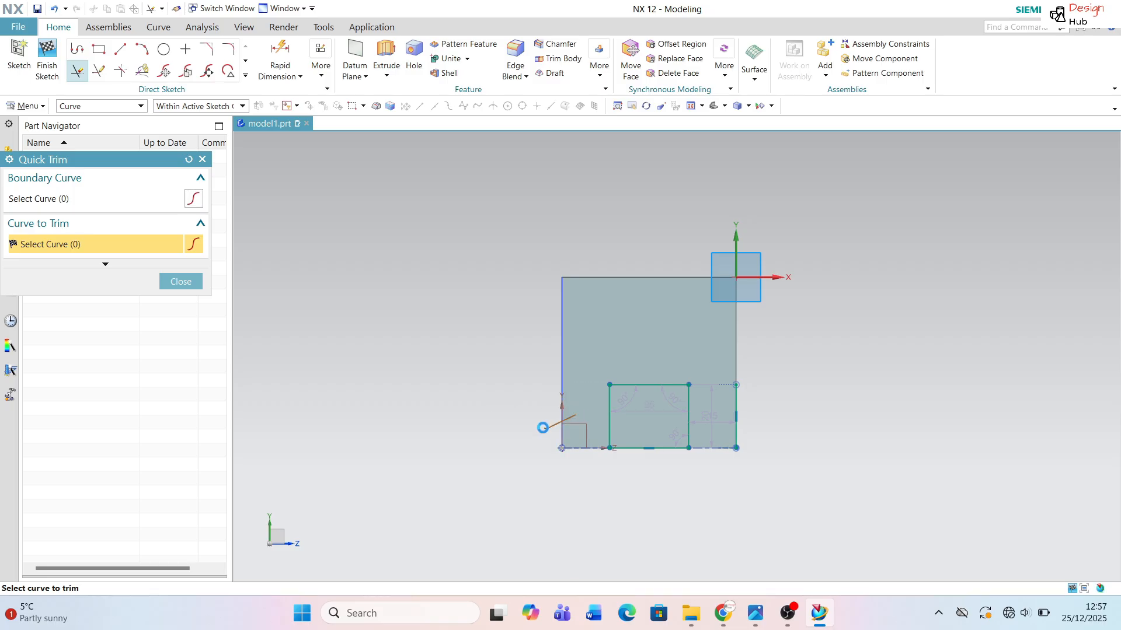
drag(731, 421, 761, 407)
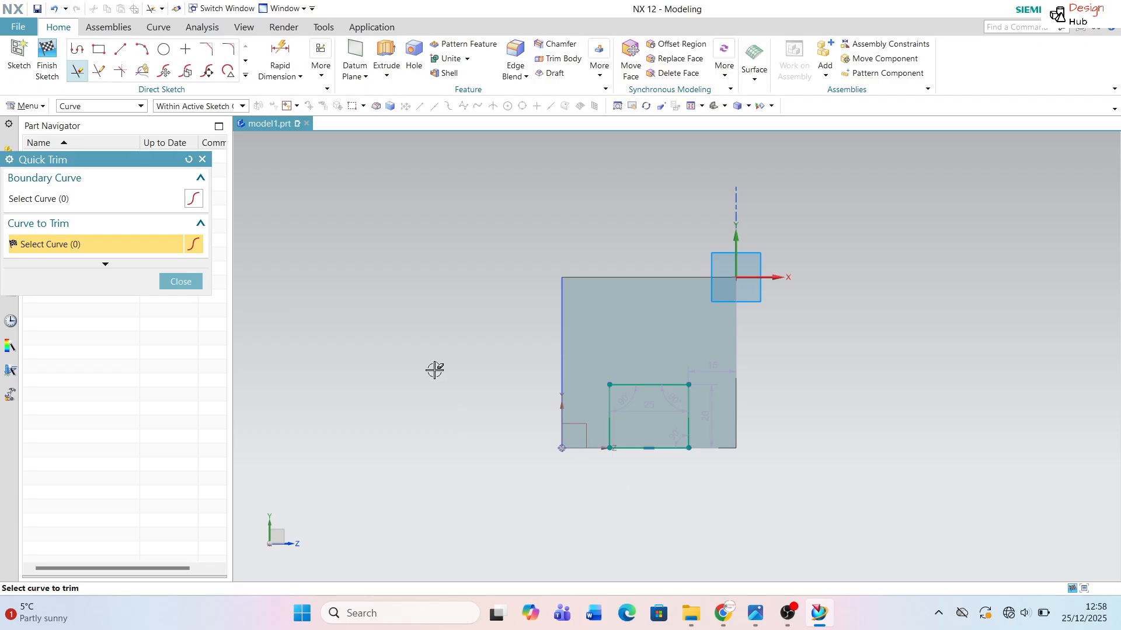
click(181, 281)
Step: Check the reference drawing and extrude the slot rectangle from -55 to 0 mm, subtracting it from the leg
key(alt+Tab)
key(alt+Tab)
middle_drag(600, 466, 548, 469)
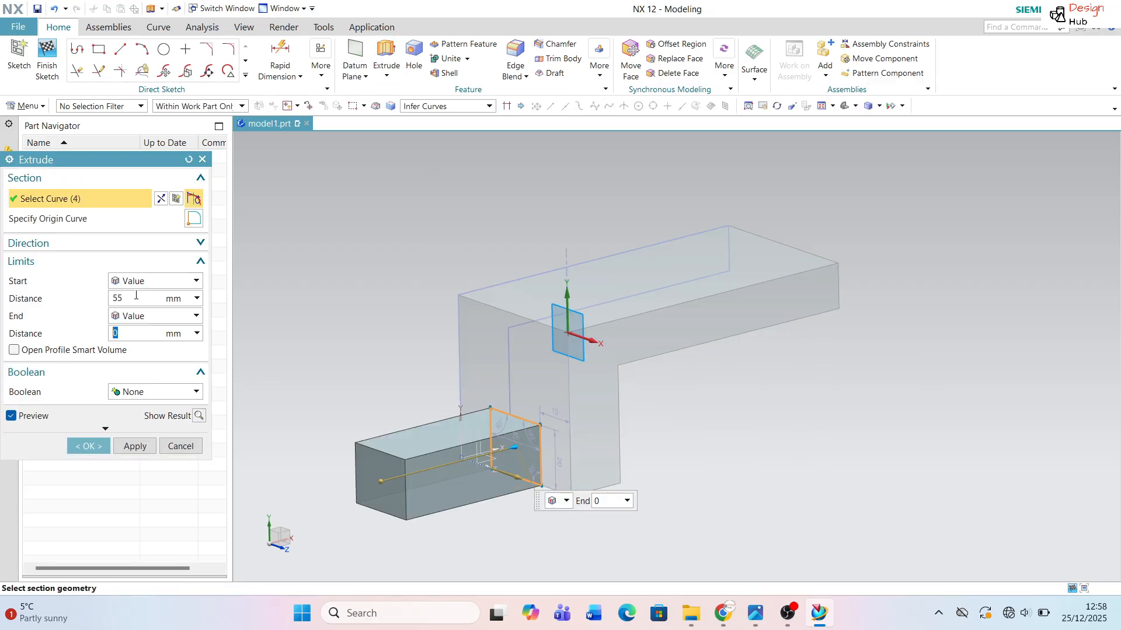
click(151, 304)
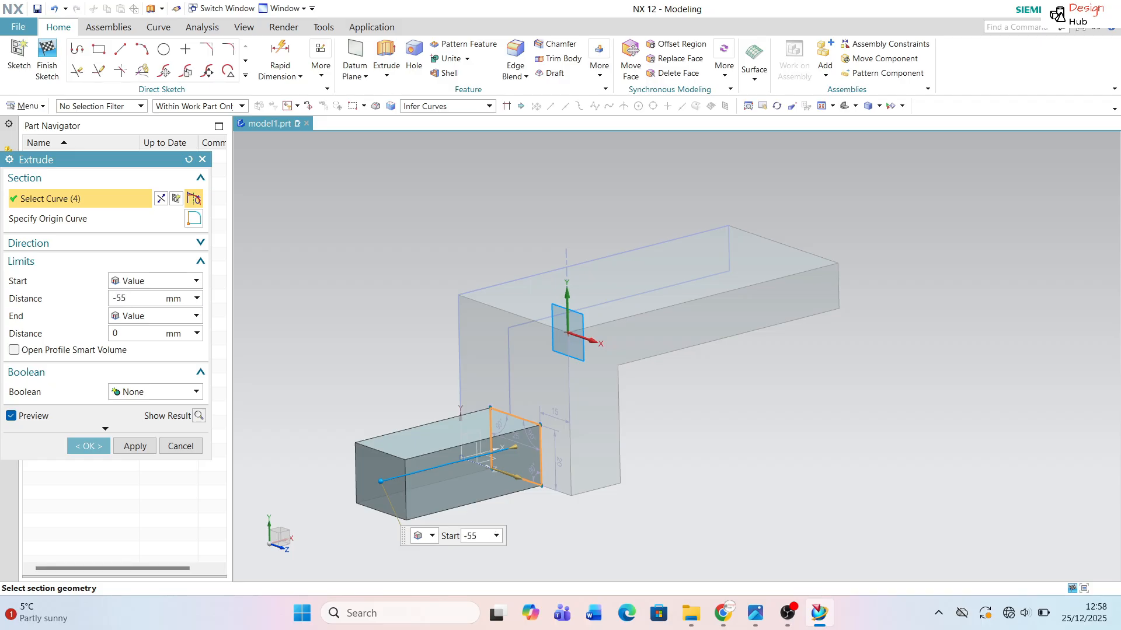
key(Return)
click(117, 400)
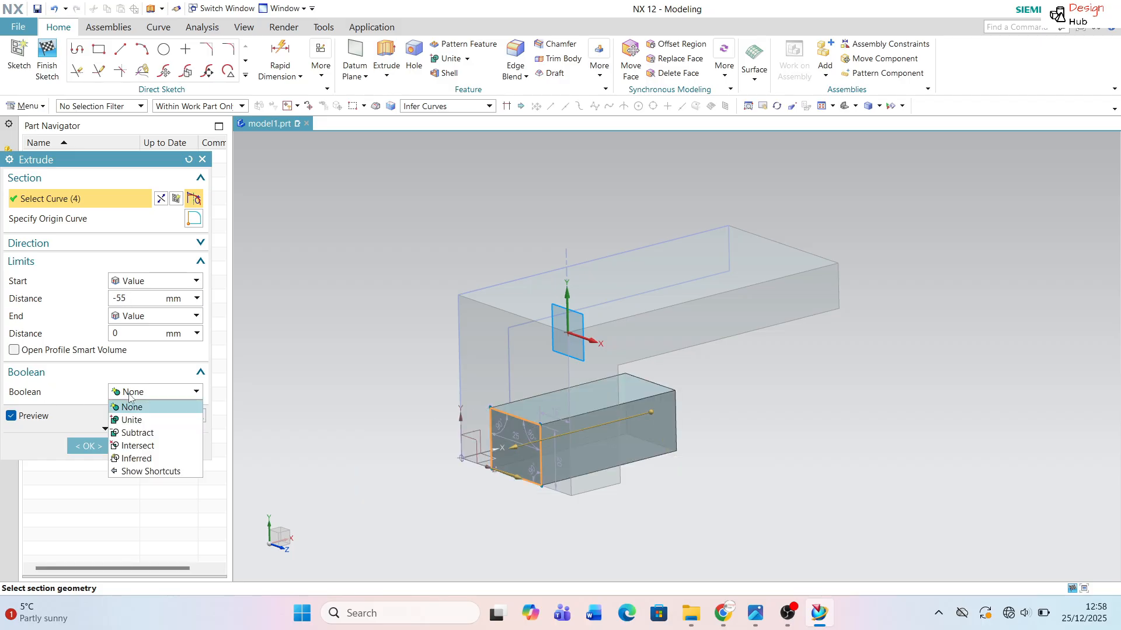
click(123, 433)
click(131, 467)
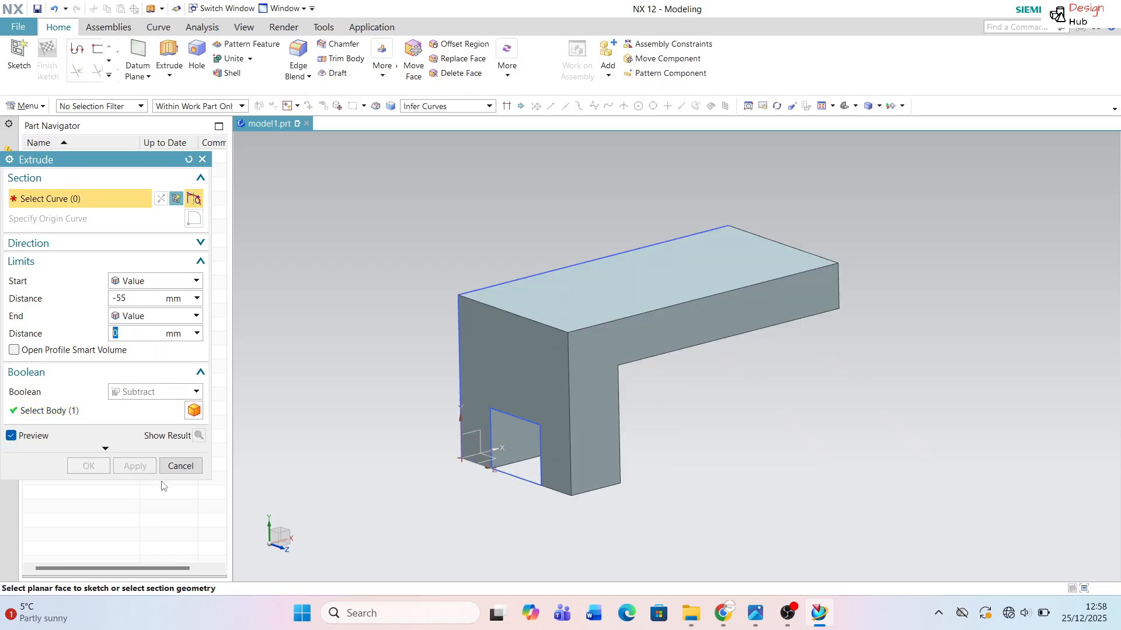
click(180, 466)
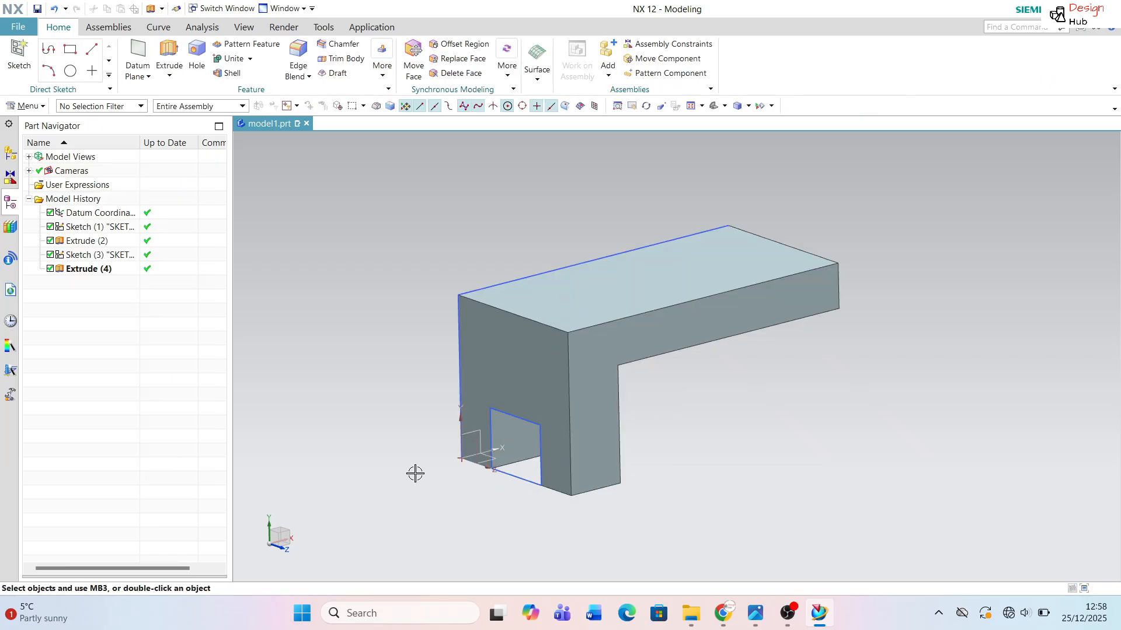
Step: Hide the slot sketch and the L-shaped base profile sketch
right_click(526, 483)
click(562, 217)
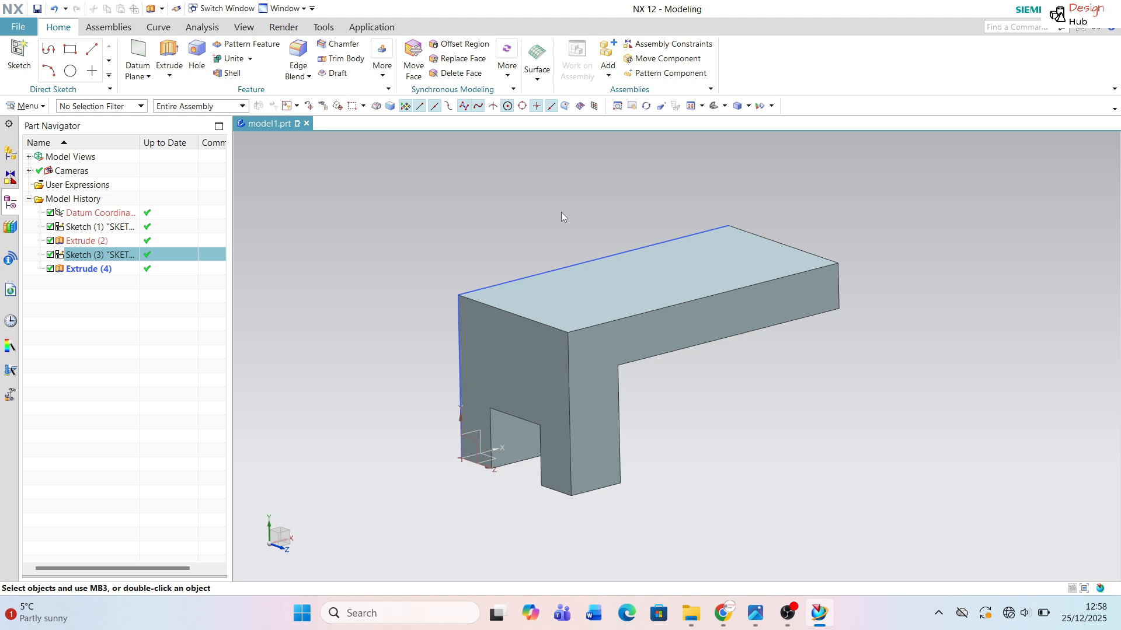
right_click(553, 264)
click(594, 299)
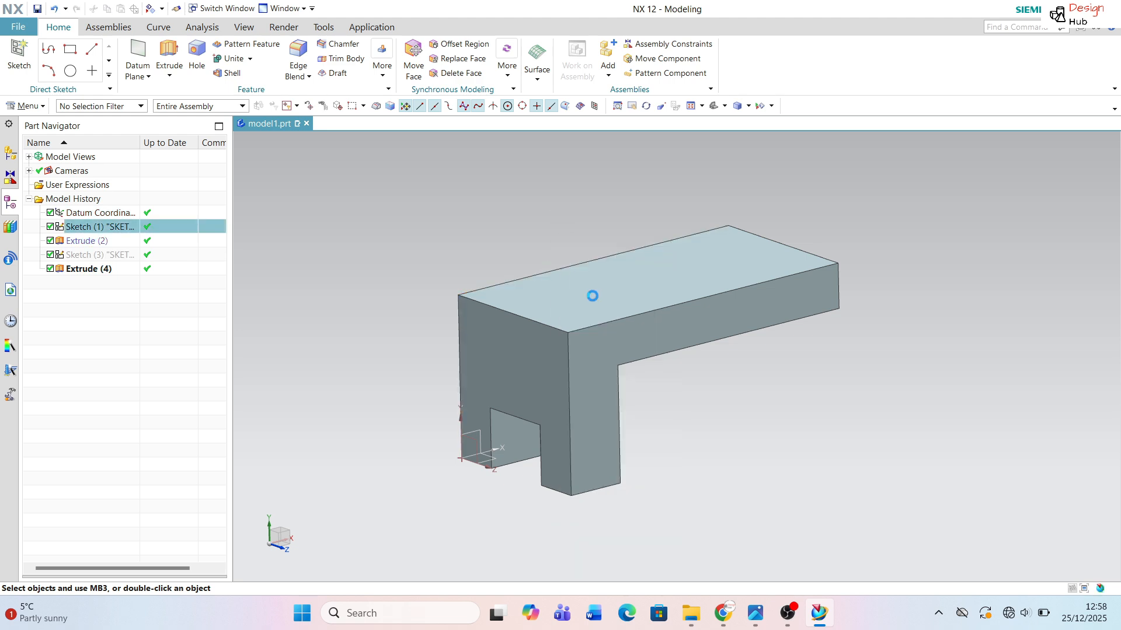
Step: Review the boss position in the reference drawing and create a sketch on the base's top face
mouse_move(448, 483)
middle_down()
mouse_move(430, 488)
mouse_move(491, 430)
mouse_move(438, 468)
mouse_move(435, 500)
mouse_move(433, 483)
mouse_move(454, 494)
mouse_move(437, 493)
middle_up()
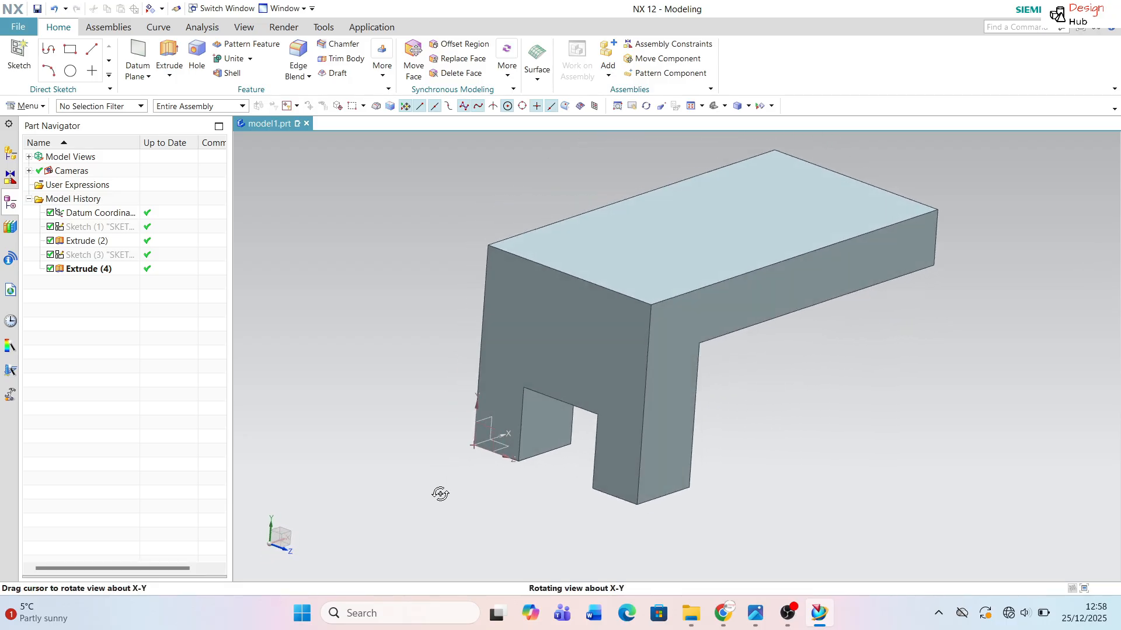
scroll(429, 399, up, 2)
key(alt+Tab)
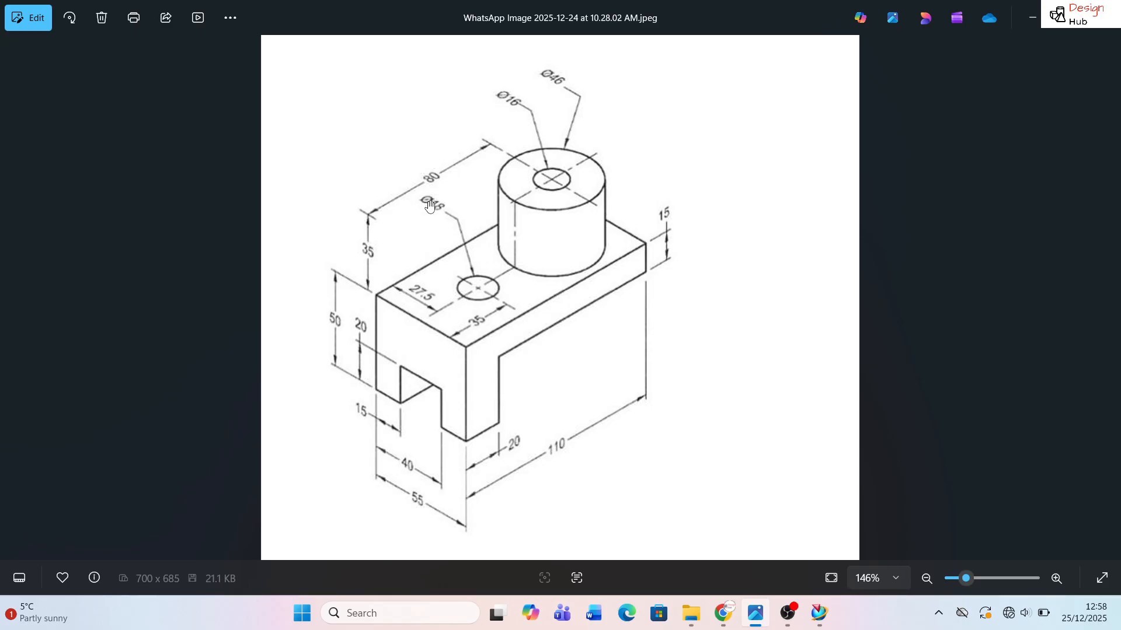
key(alt+Tab)
click(19, 58)
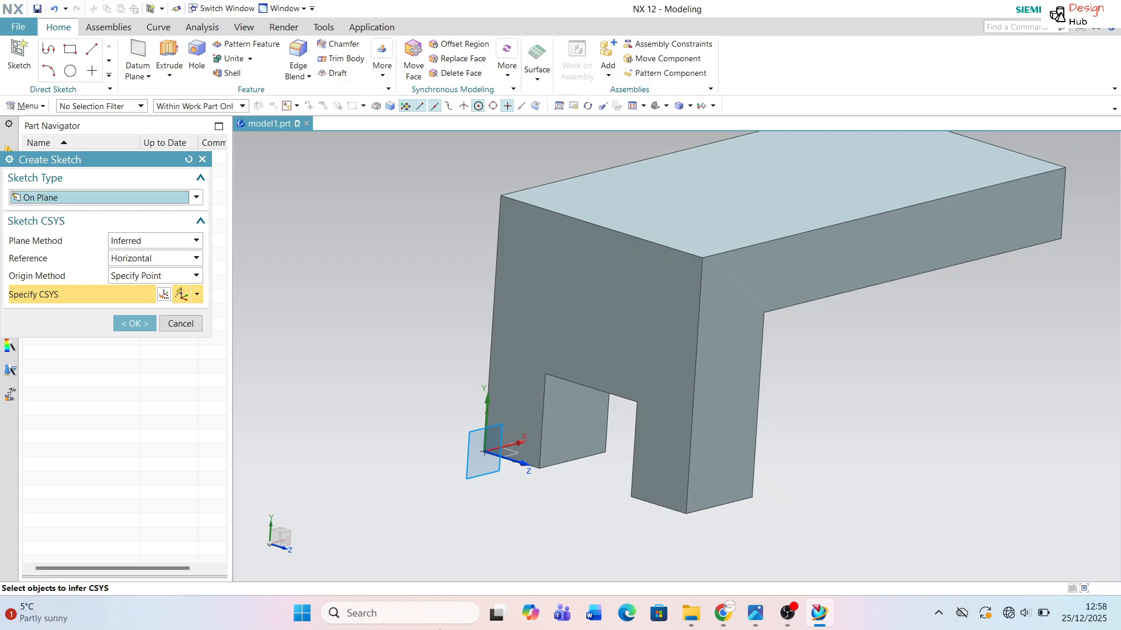
click(763, 188)
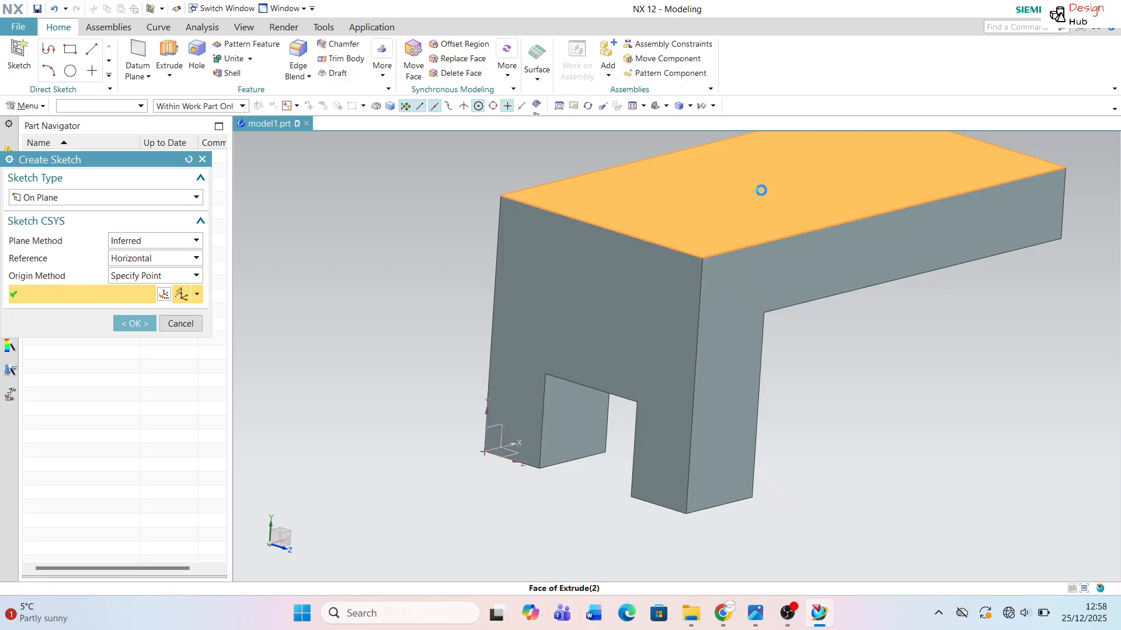
click(140, 327)
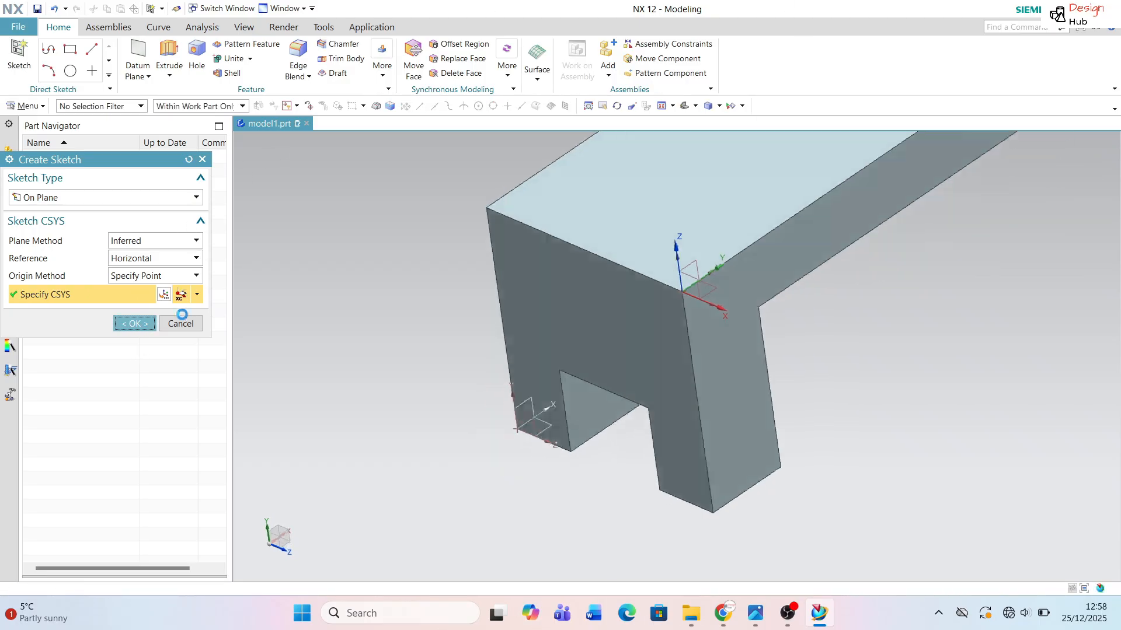
scroll(528, 347, down, 1)
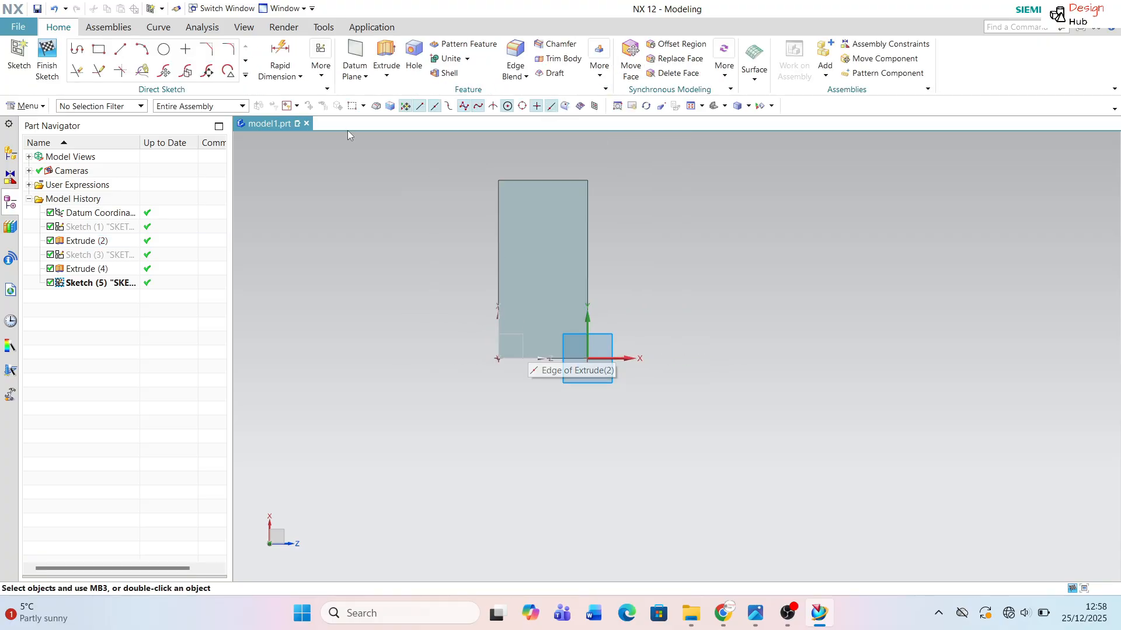
Step: Draw a line along the top face's short edge at the leg end, from the sketch origin to the opposite corner
click(120, 51)
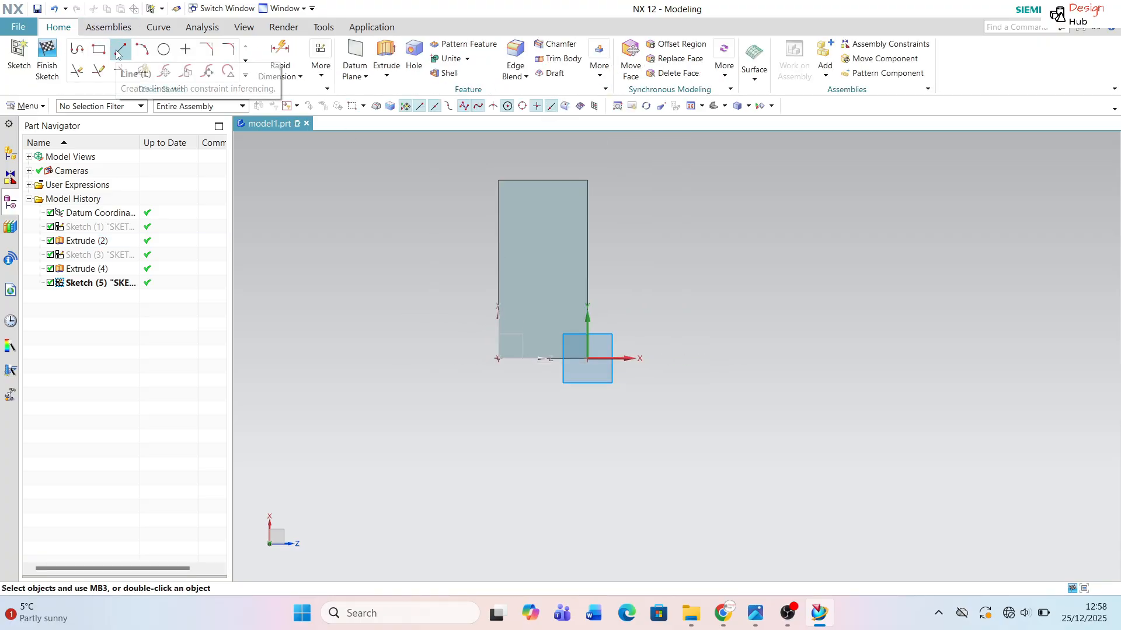
click(591, 358)
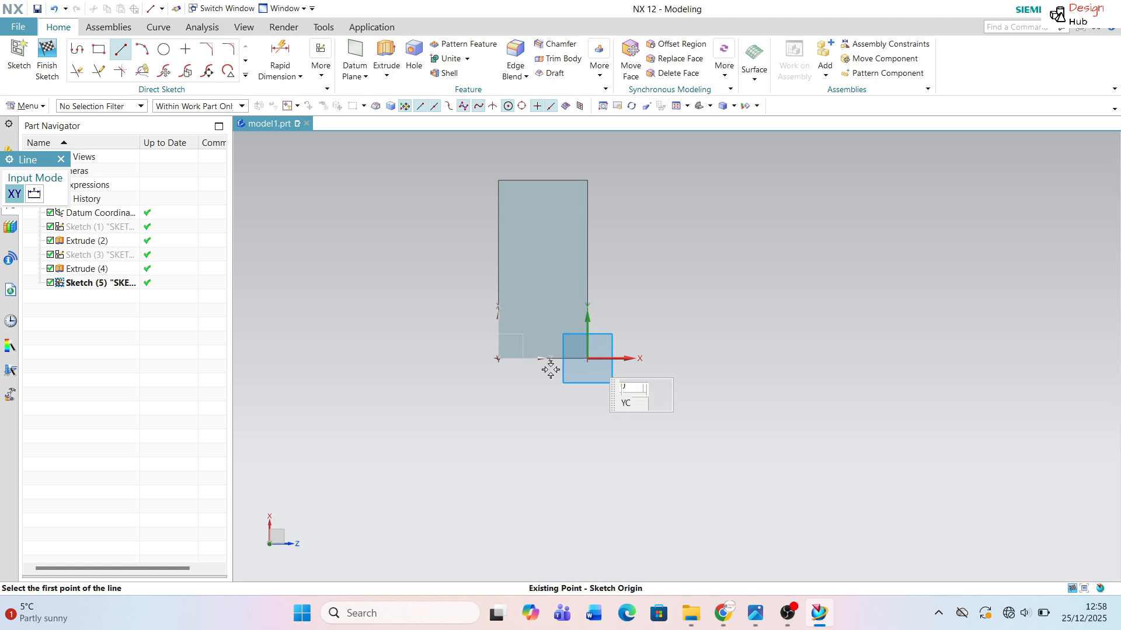
click(498, 359)
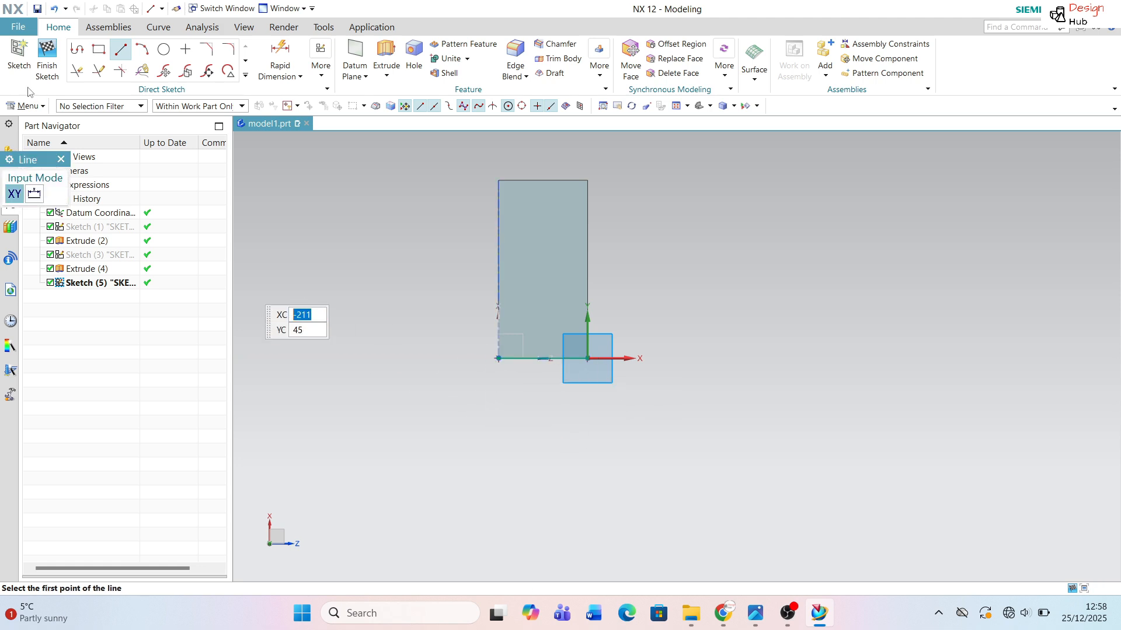
Step: Offset the edge line 80 mm along the top face toward the far end
click(246, 74)
click(155, 163)
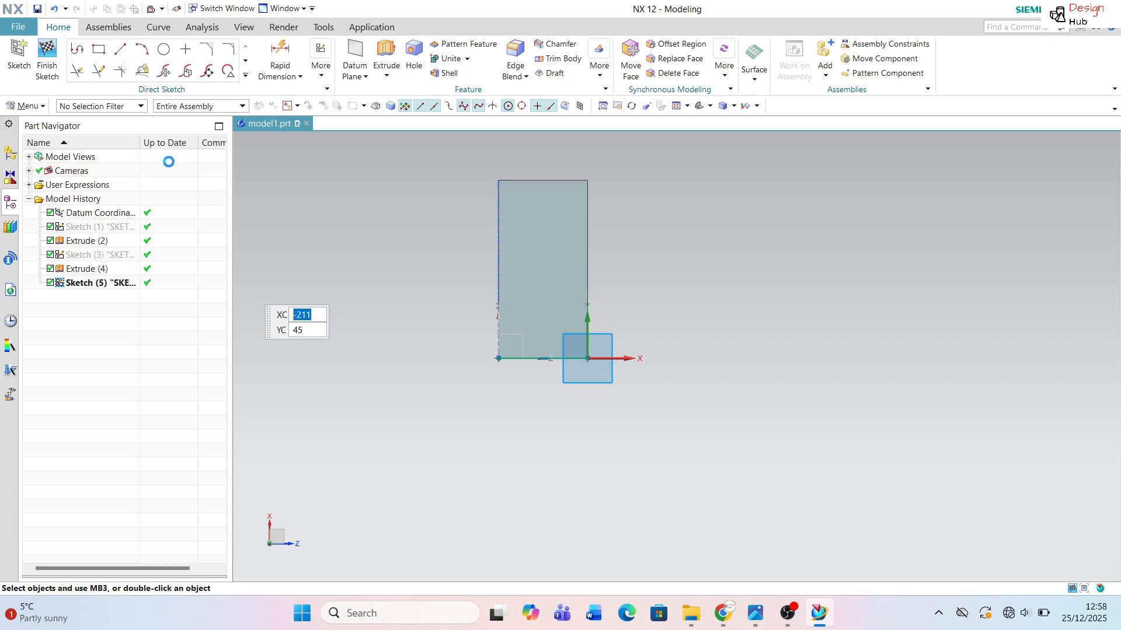
click(518, 358)
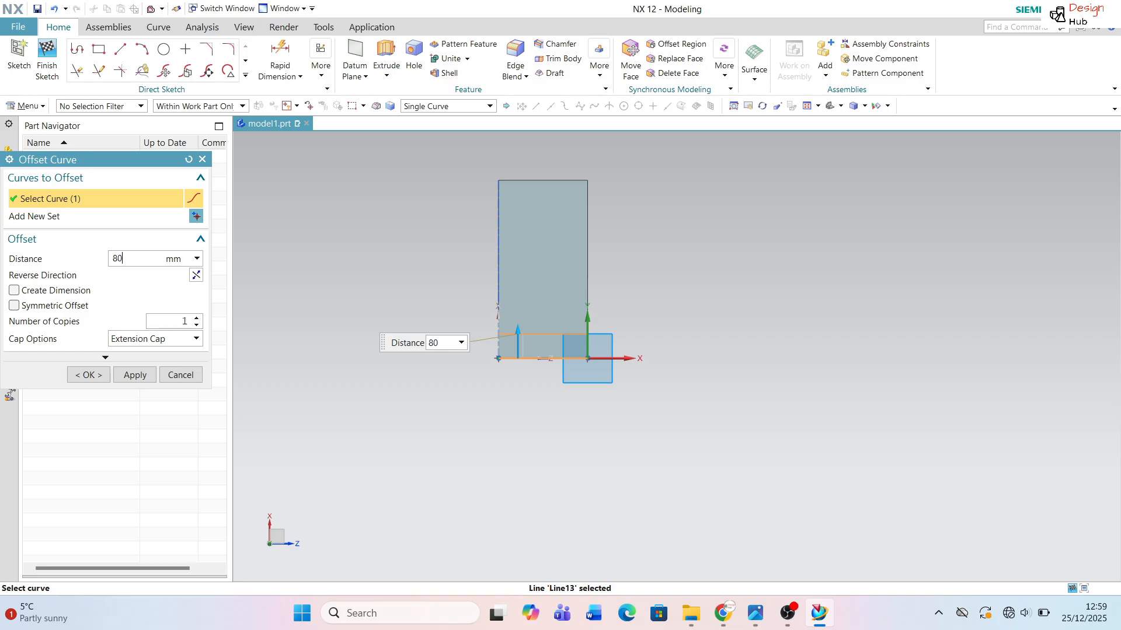
text(80)
key(Return)
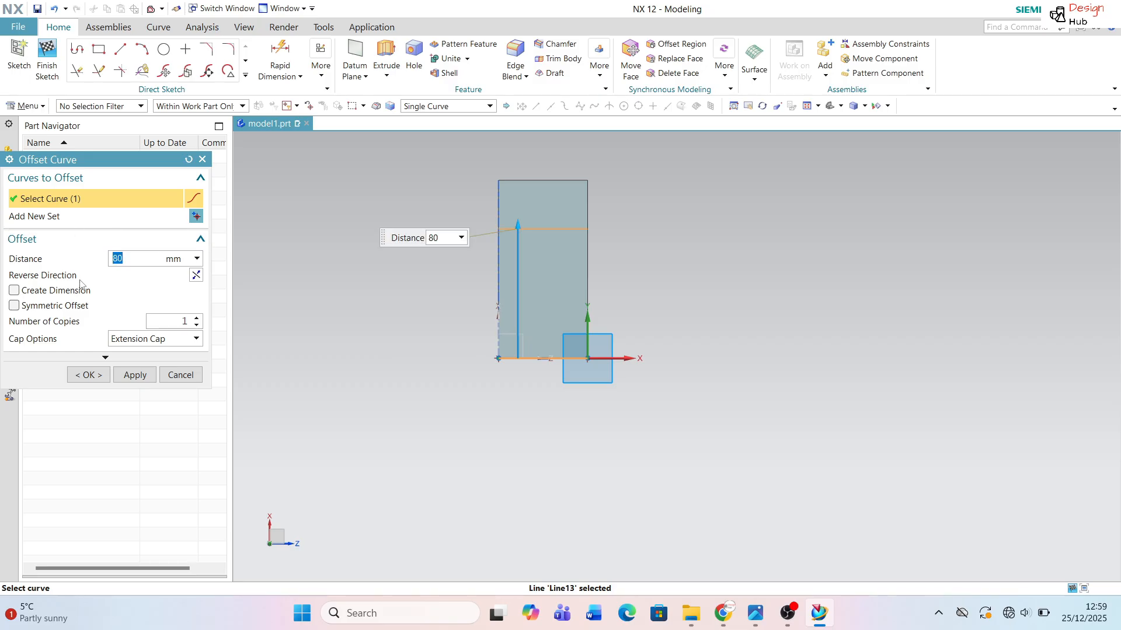
click(88, 375)
Step: Check the boss size in the reference drawing and draw a 46 mm diameter circle centred on the offset line's midpoint
click(164, 49)
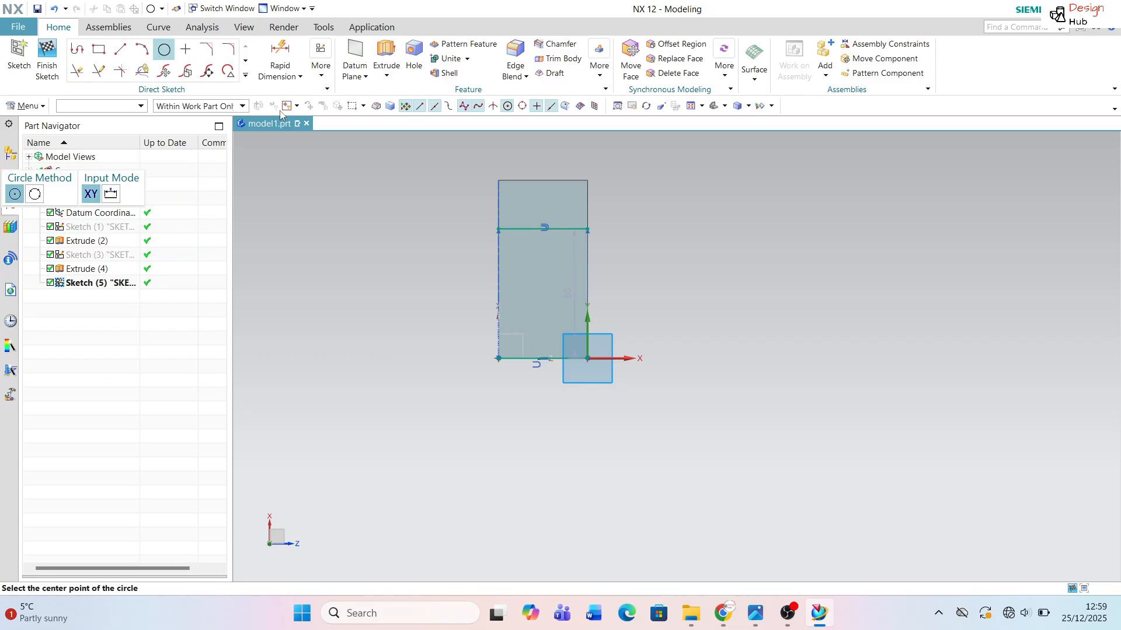
click(543, 230)
key(alt+Tab)
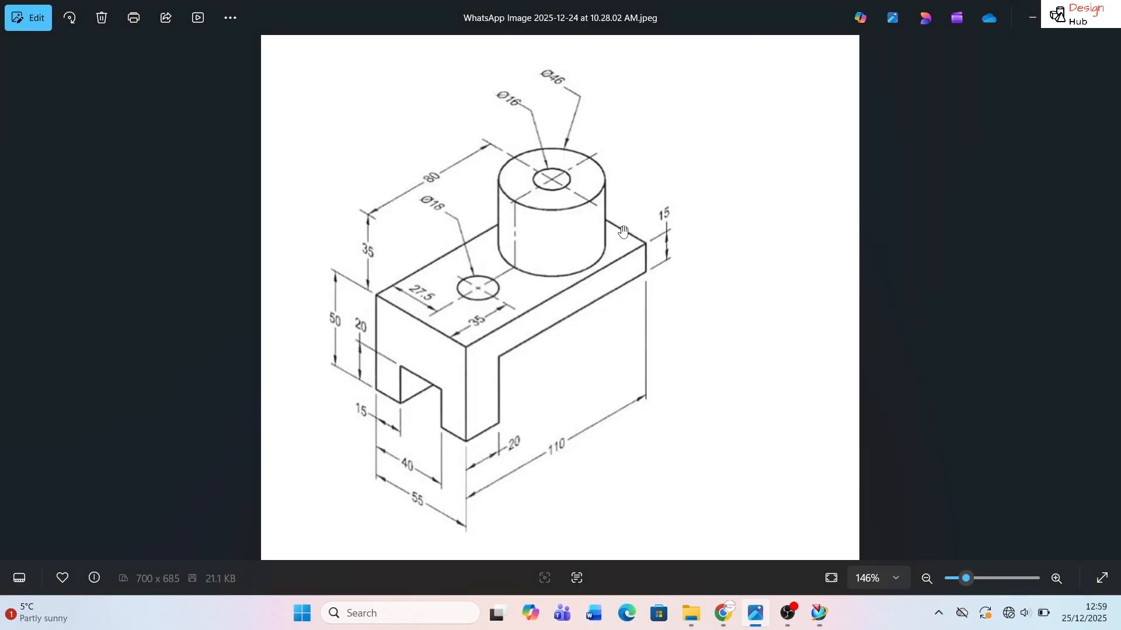
key(alt+Tab)
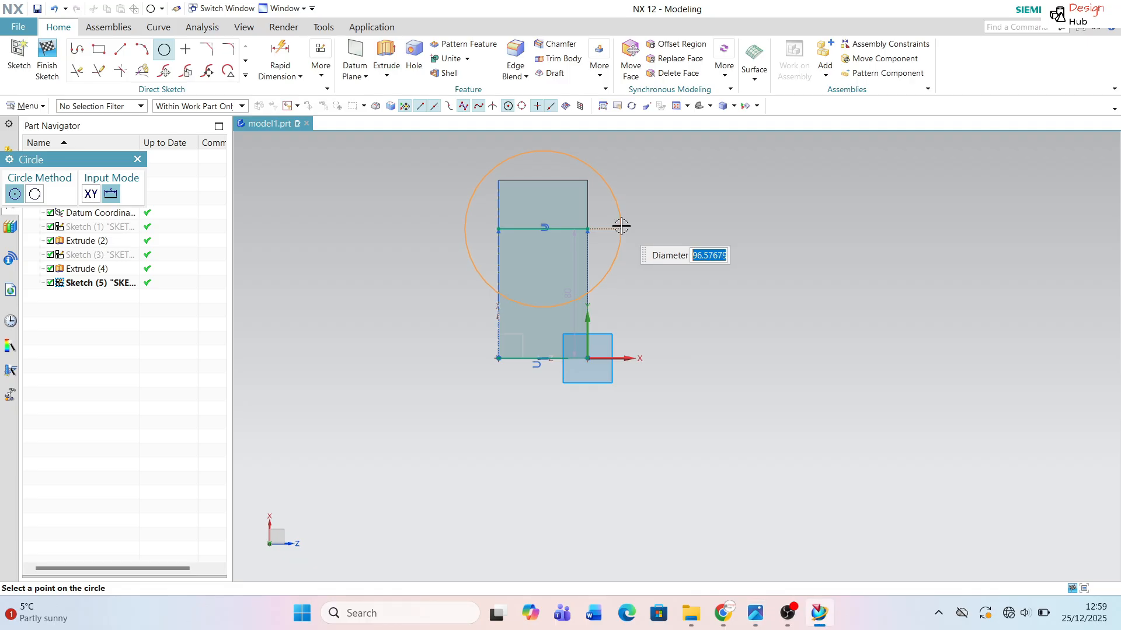
text(46)
key(Return)
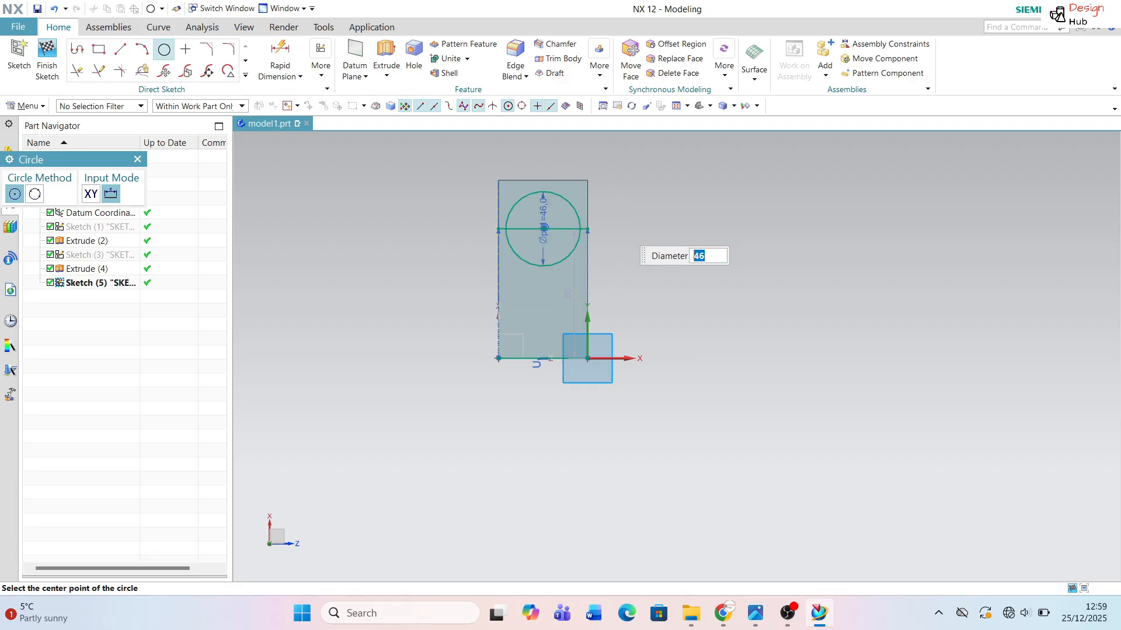
click(137, 160)
Step: Review the reference drawing and try to trim the offset line crossing the 46 mm circle
key(alt+Tab)
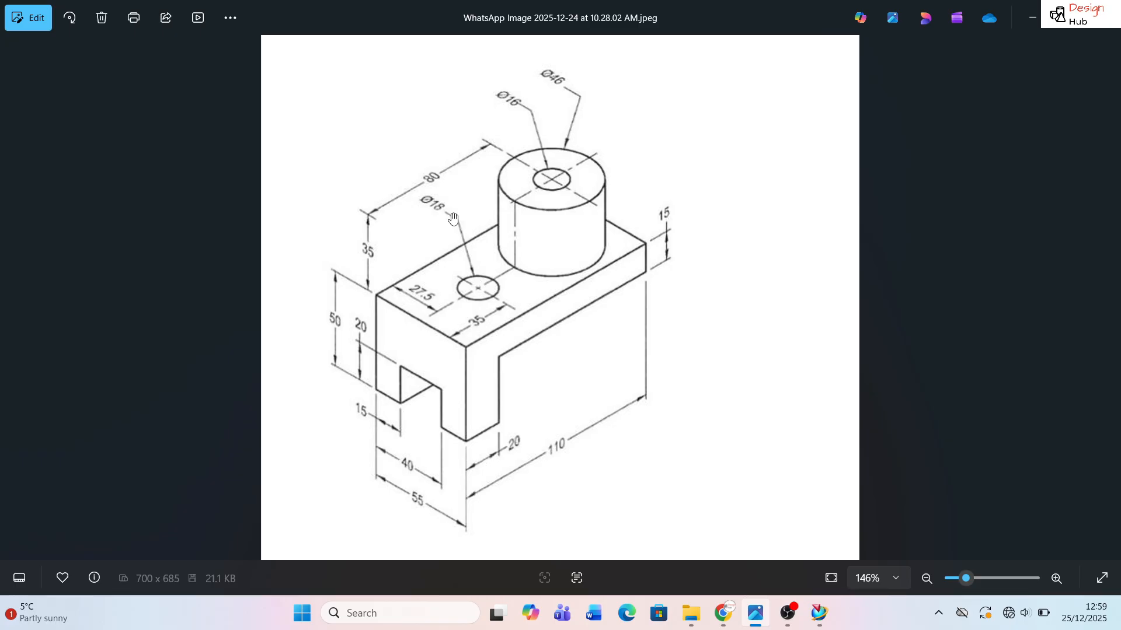
key(alt+Tab)
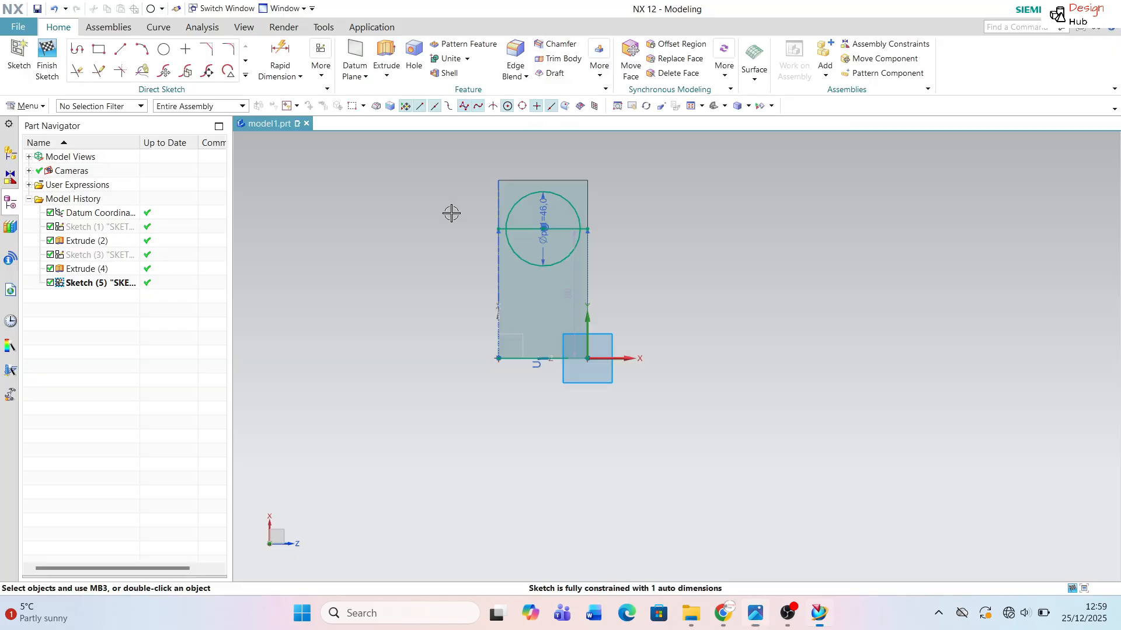
click(76, 71)
scroll(492, 231, down, 3)
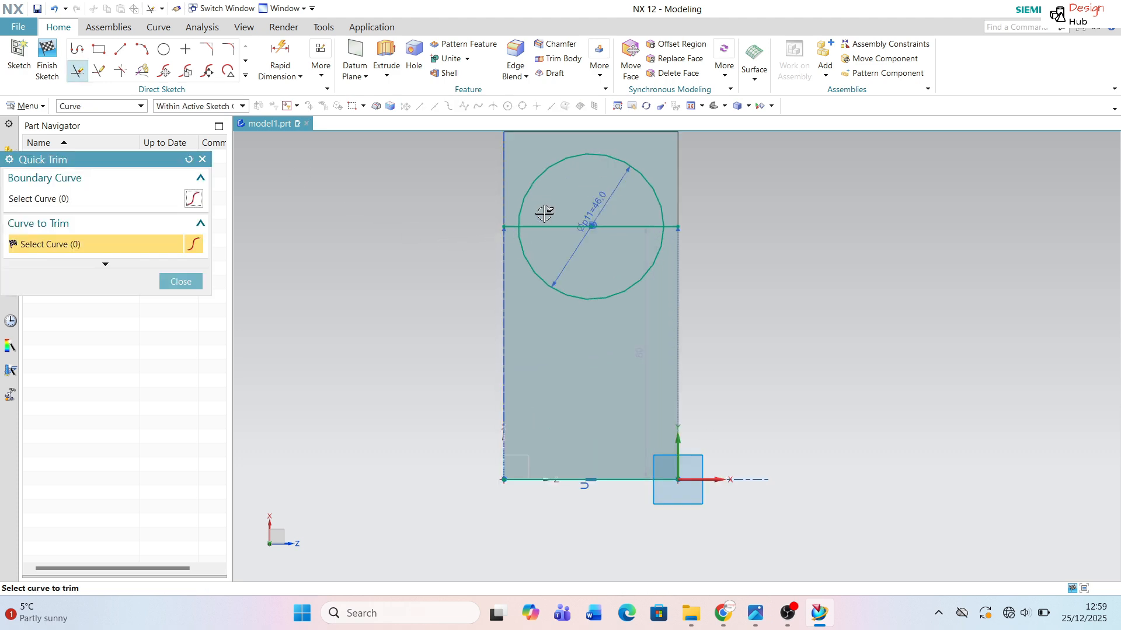
click(615, 223)
click(546, 324)
click(524, 256)
click(556, 321)
click(530, 269)
click(559, 321)
click(186, 284)
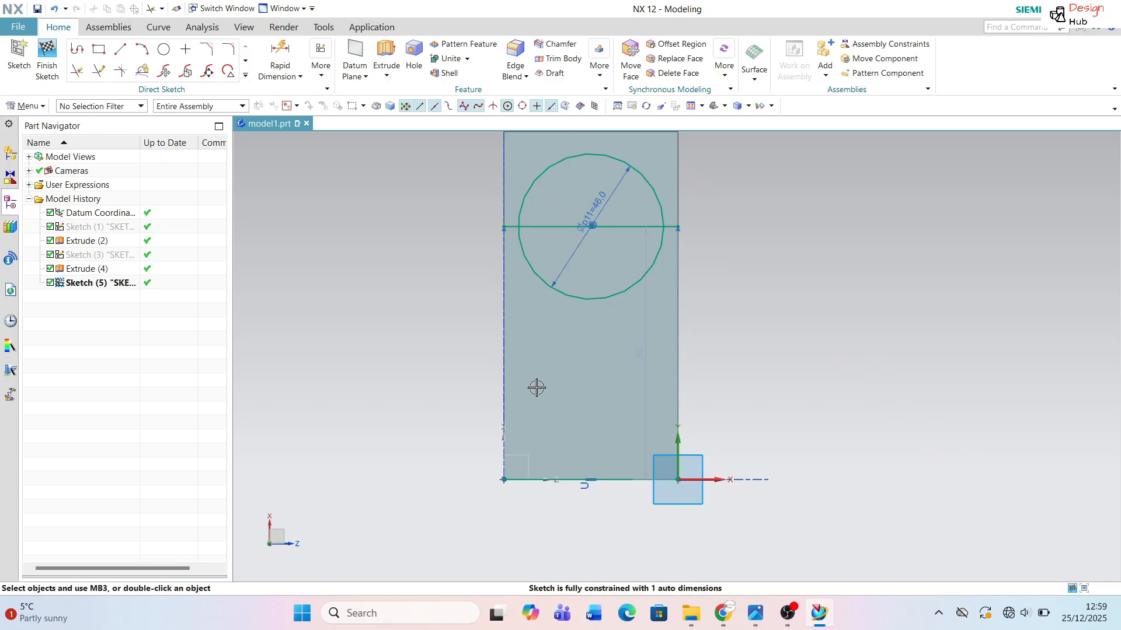
Step: Delete the offset constraint and trim away both helper lines, keeping only the 46 mm circle in the sketch
right_click(591, 482)
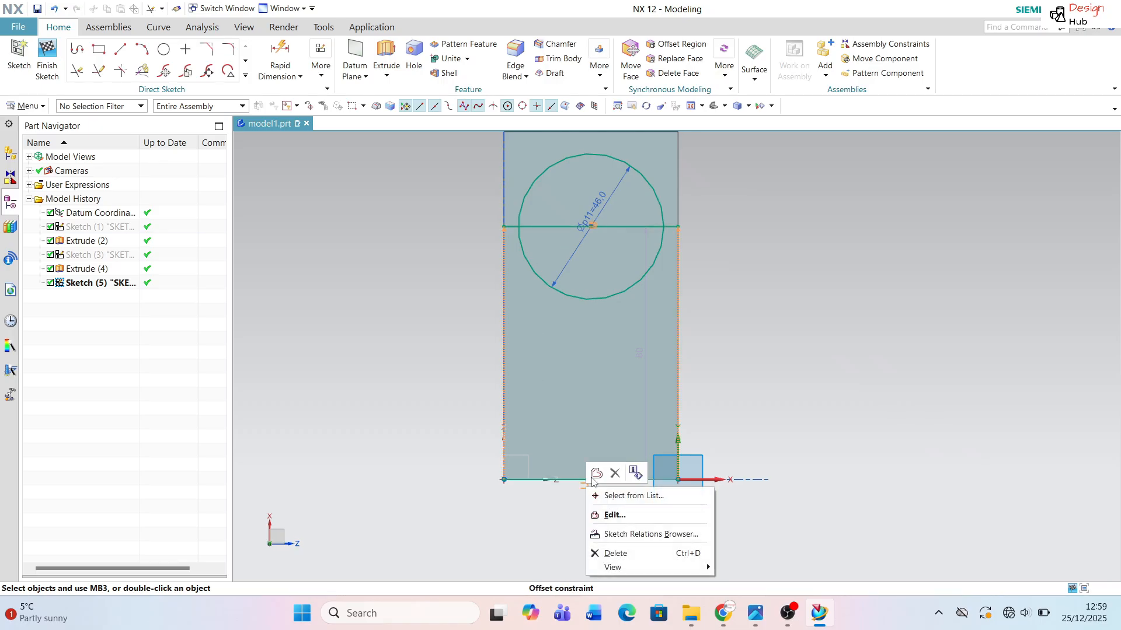
click(613, 475)
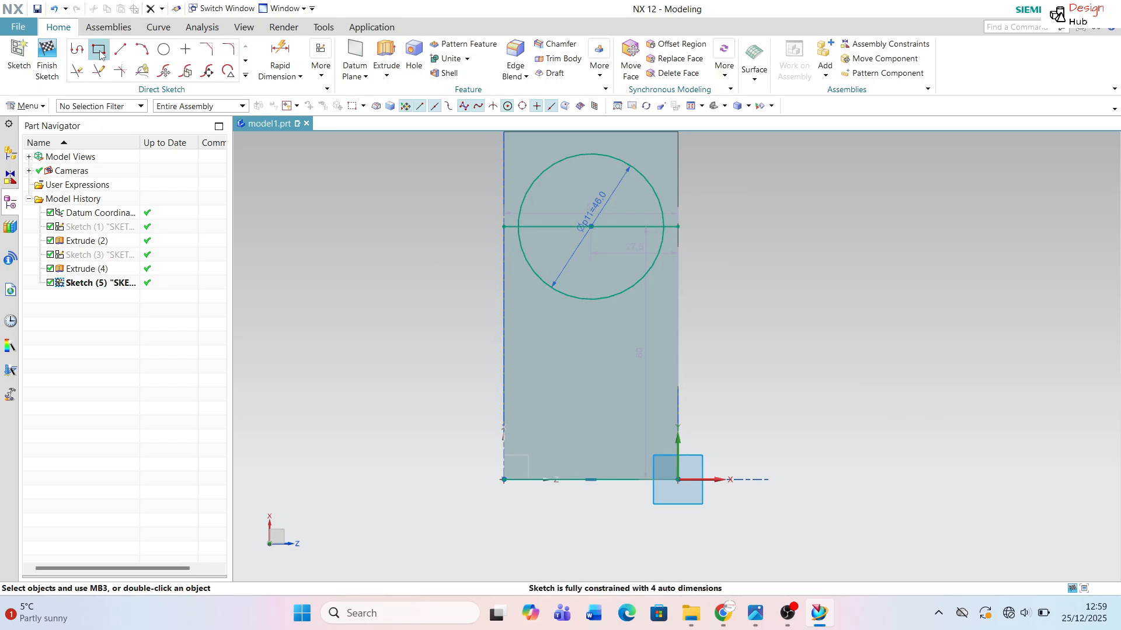
click(78, 71)
click(598, 225)
scroll(519, 232, up, 5)
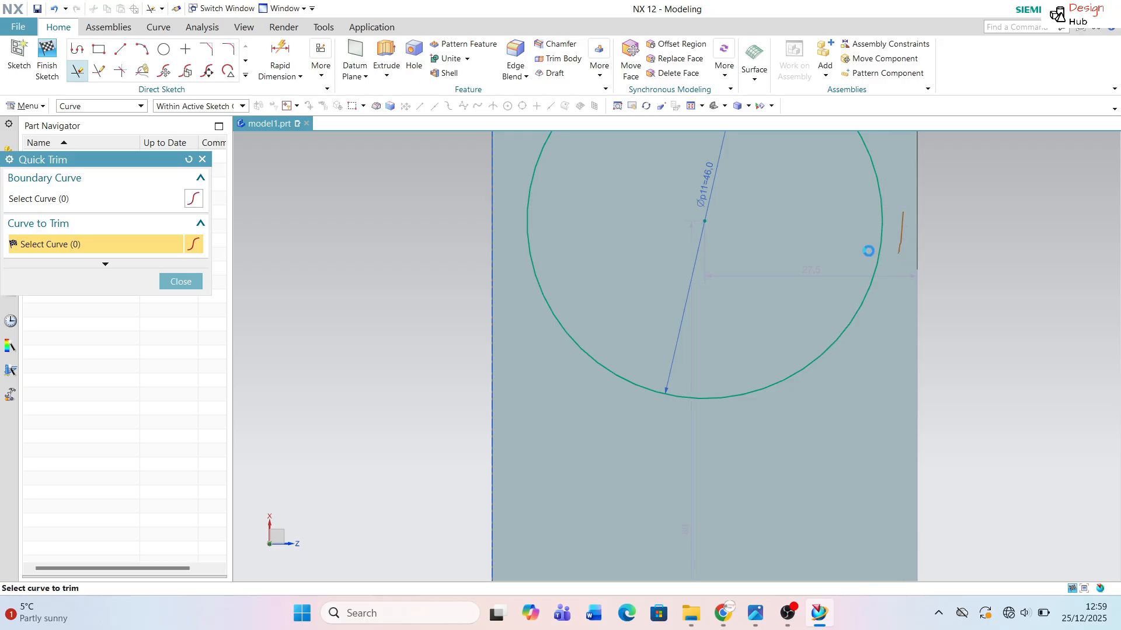
scroll(578, 233, down, 5)
scroll(601, 337, up, 2)
drag(593, 356, 618, 406)
scroll(577, 386, up, 3)
scroll(568, 375, down, 3)
scroll(567, 375, down, 3)
middle_drag(551, 330, 498, 265)
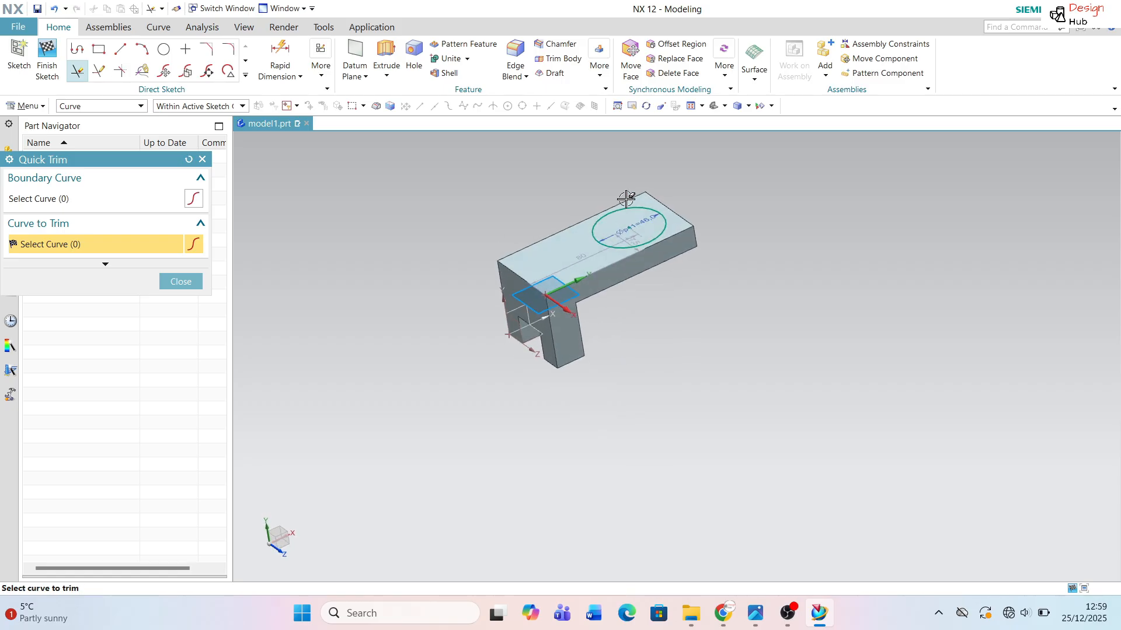
scroll(601, 193, up, 3)
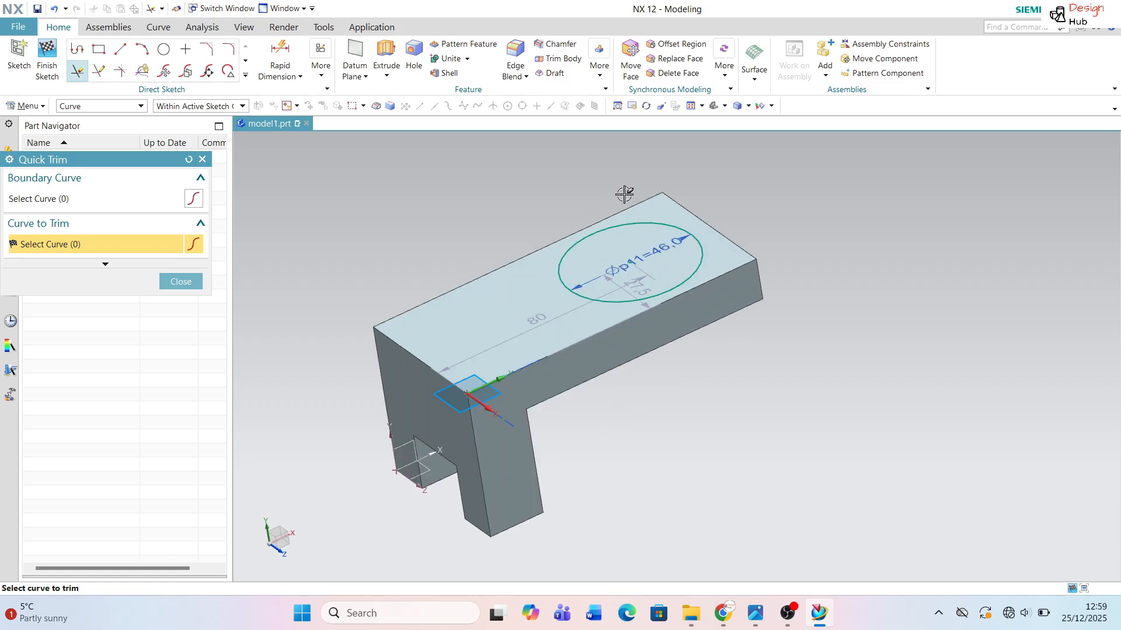
Step: Check the boss height in the drawing and extrude the 46 mm circle from start 35 mm to end 0 mm with Boolean None
click(386, 59)
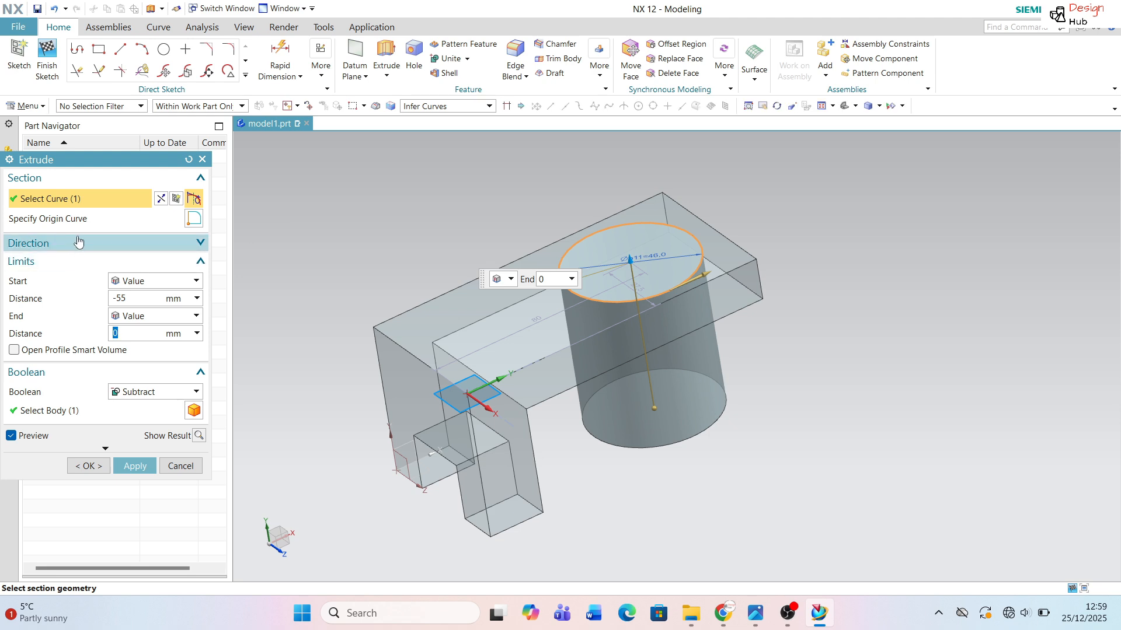
click(127, 296)
key(alt+Tab)
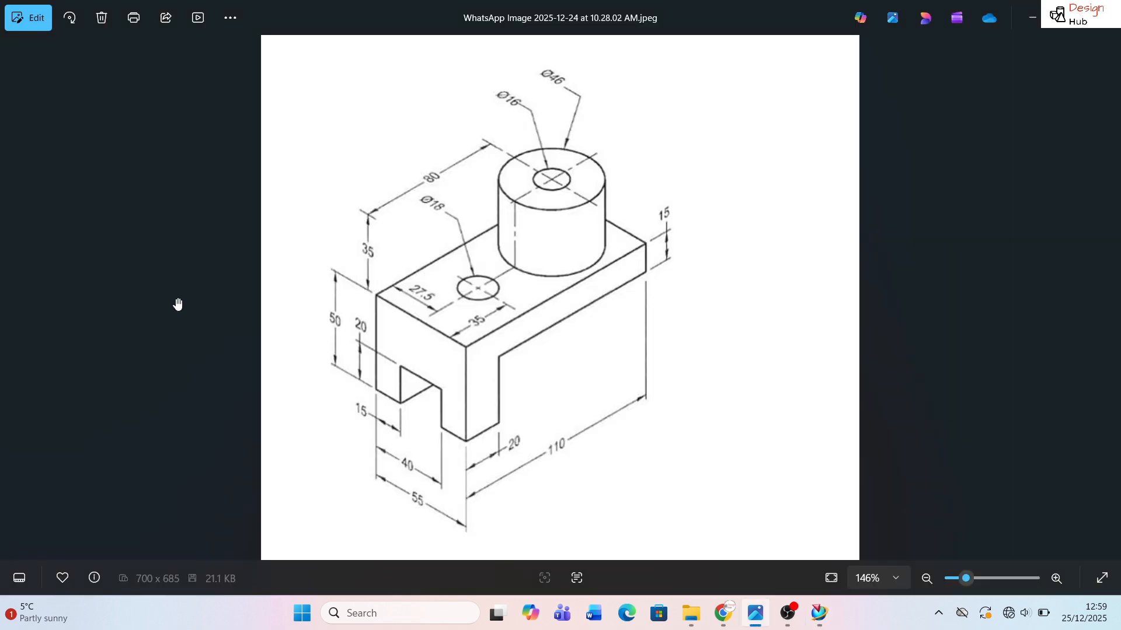
key(alt+Tab)
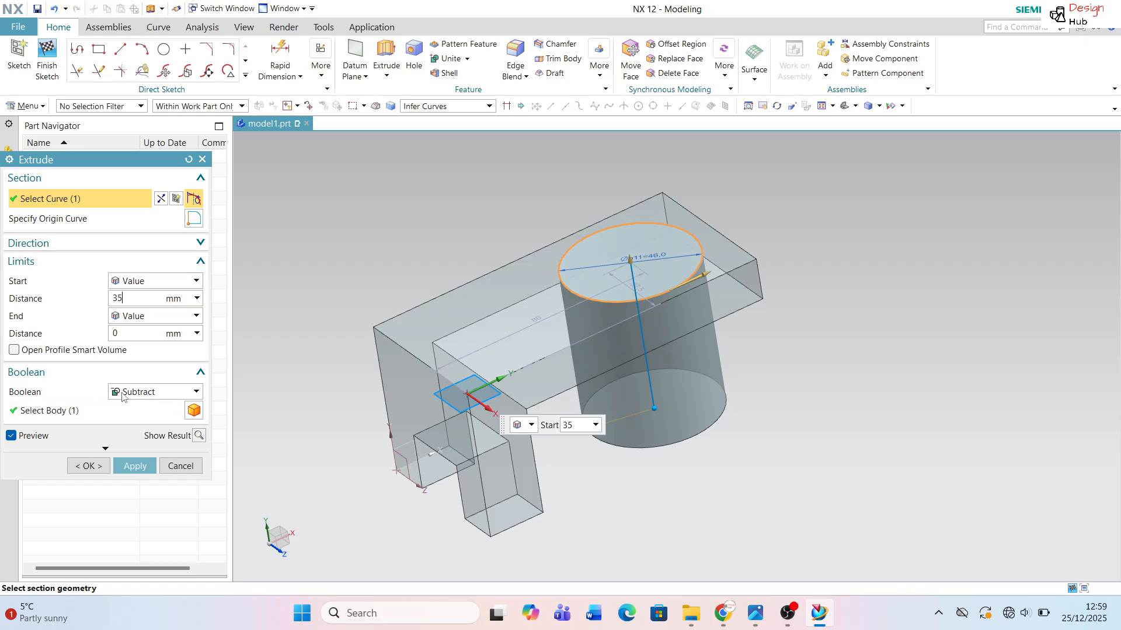
click(152, 391)
click(128, 405)
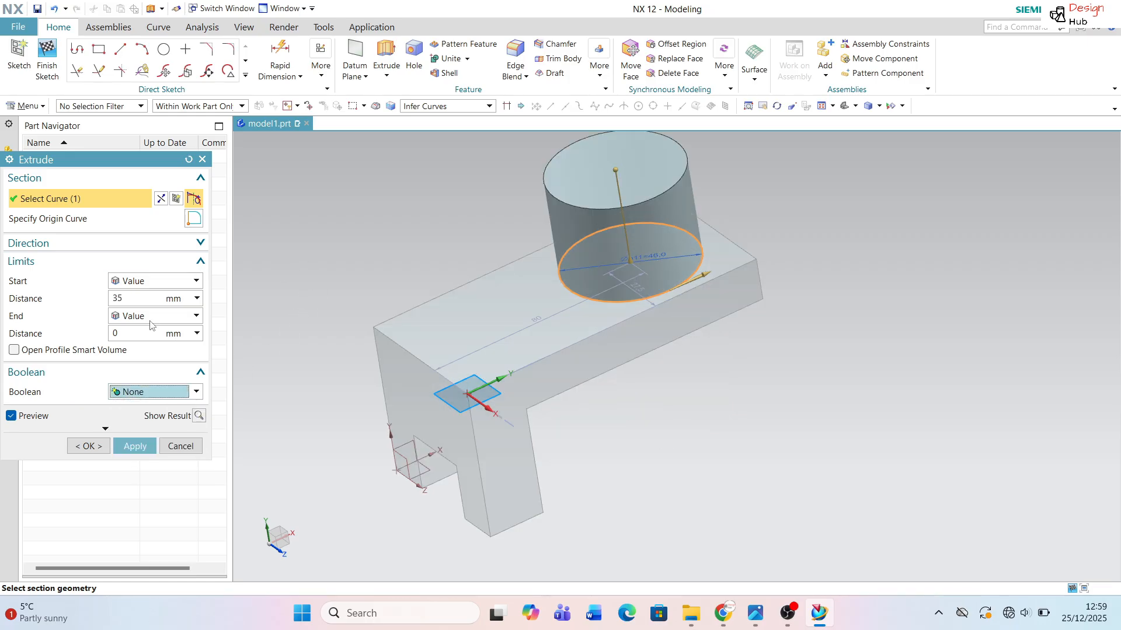
click(89, 446)
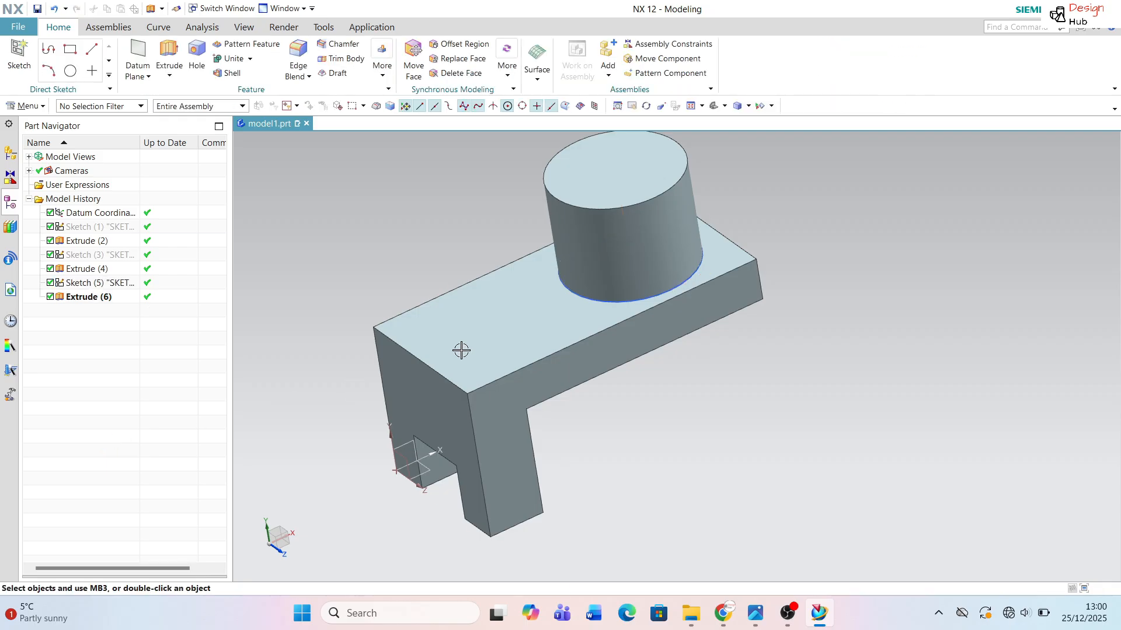
Step: Check the boss hole size in the reference drawing and create a sketch on the boss's top face
key(alt+Tab)
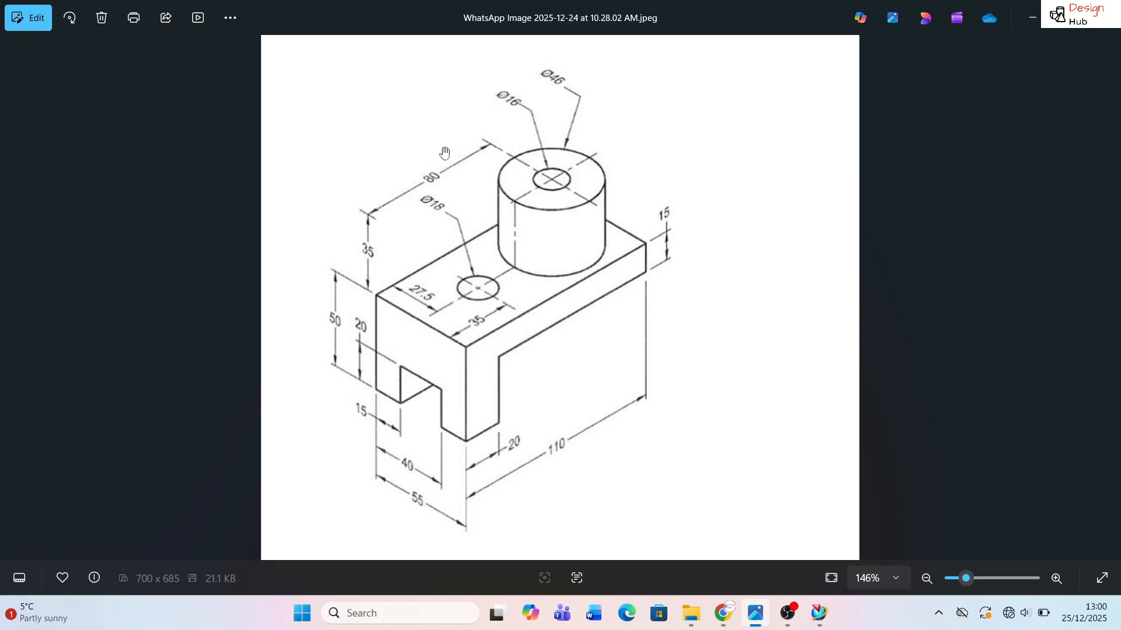
key(alt+Tab)
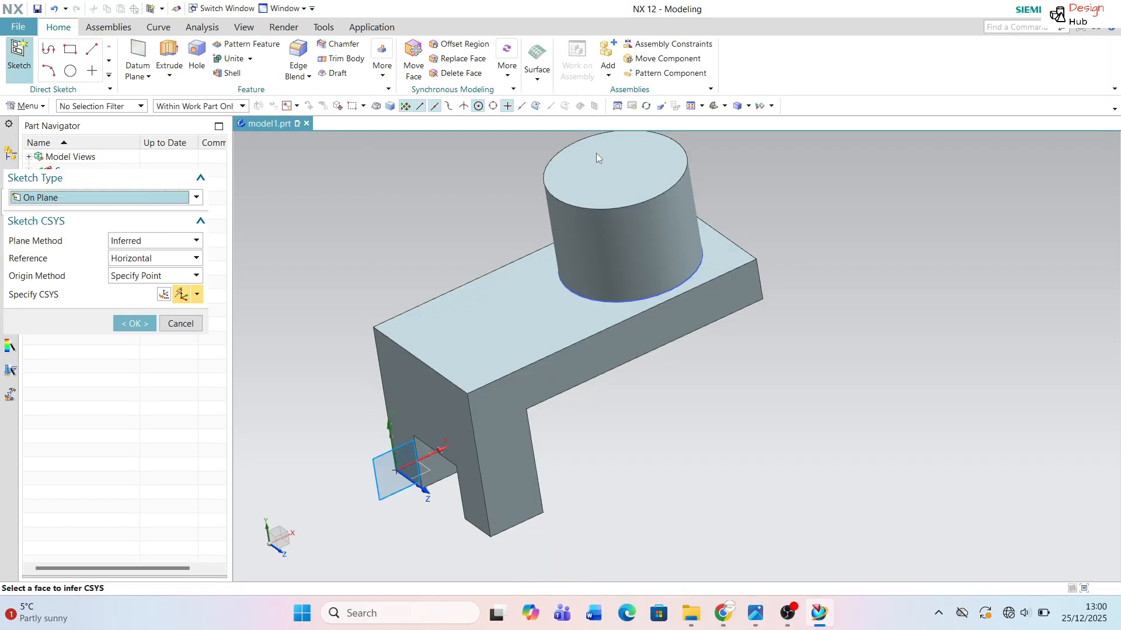
click(608, 168)
click(143, 324)
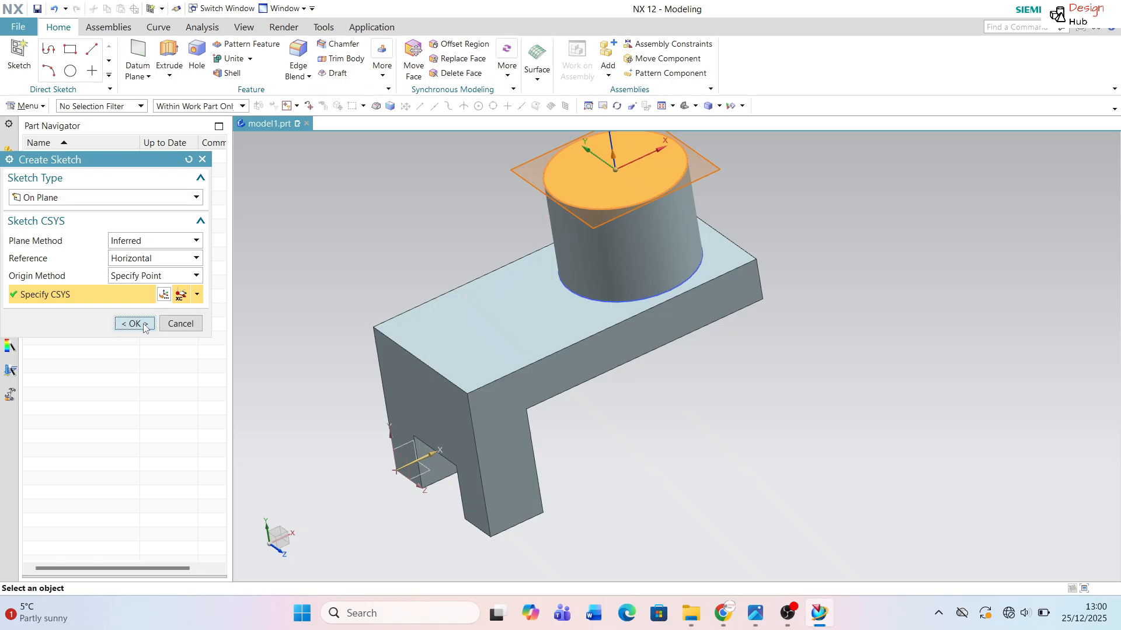
Step: Try a 6 mm diameter circle at the boss centre and undo it
click(164, 49)
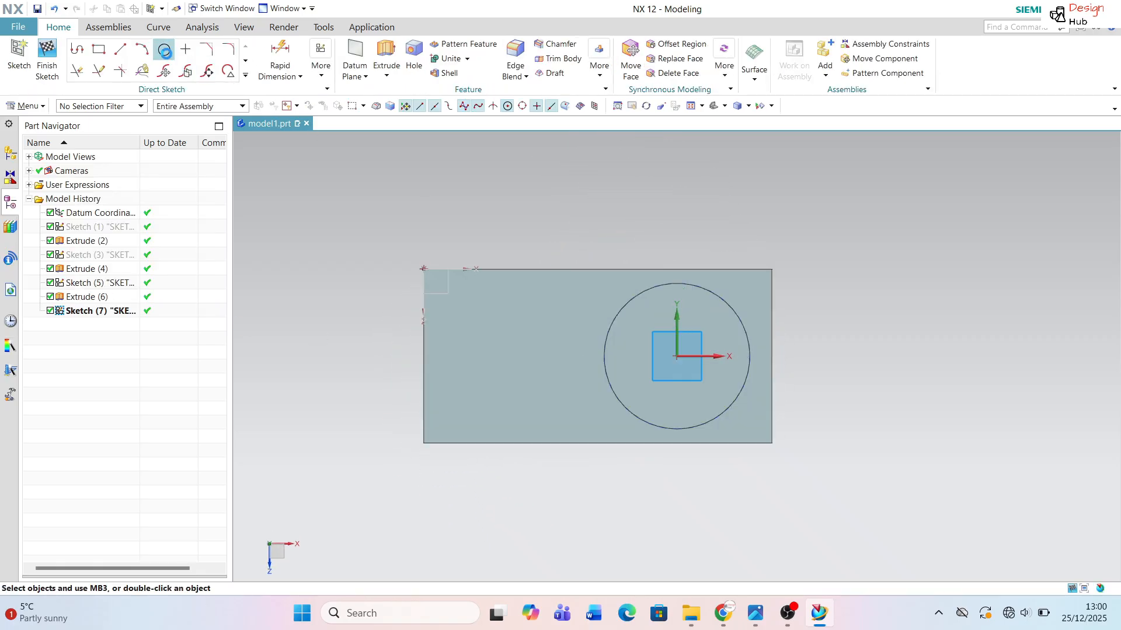
click(677, 356)
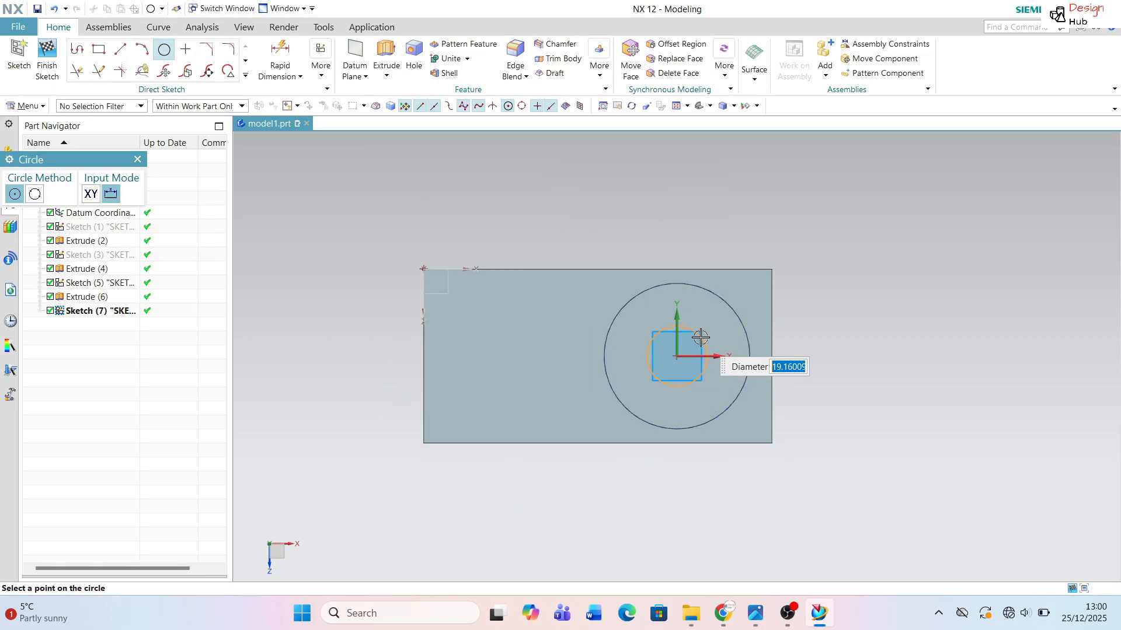
text(6)
key(Return)
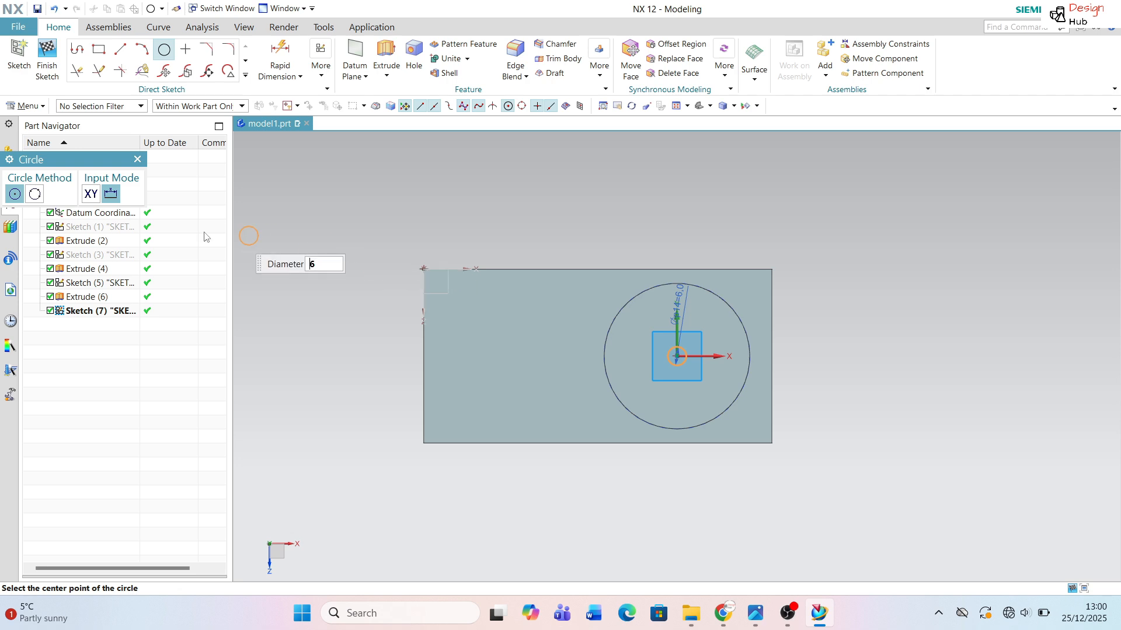
click(137, 160)
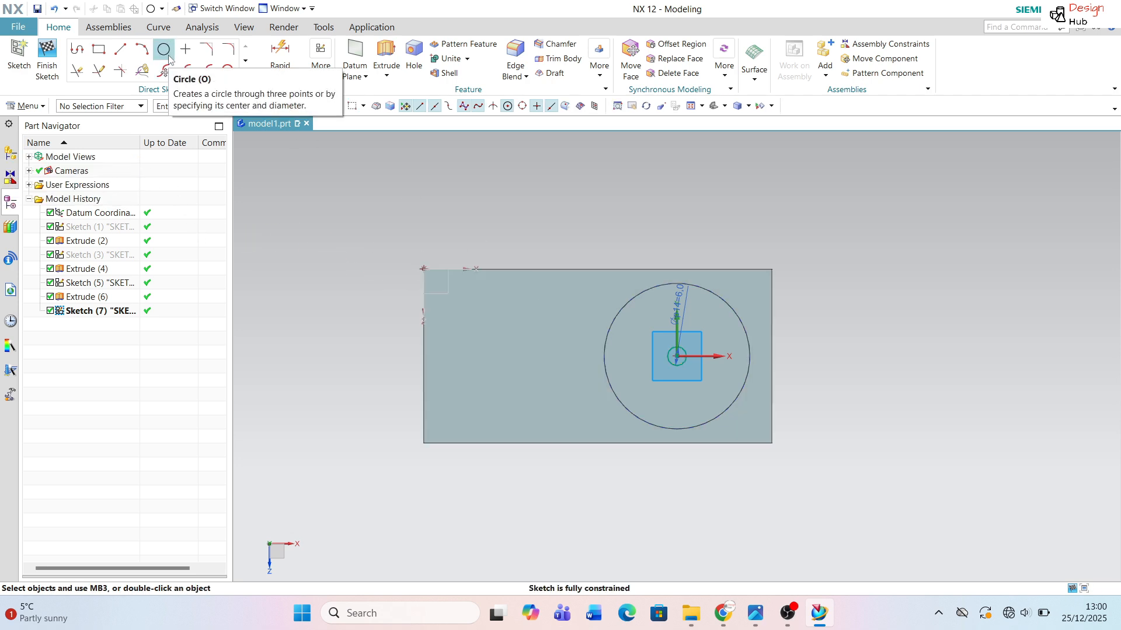
key(ctrl+z)
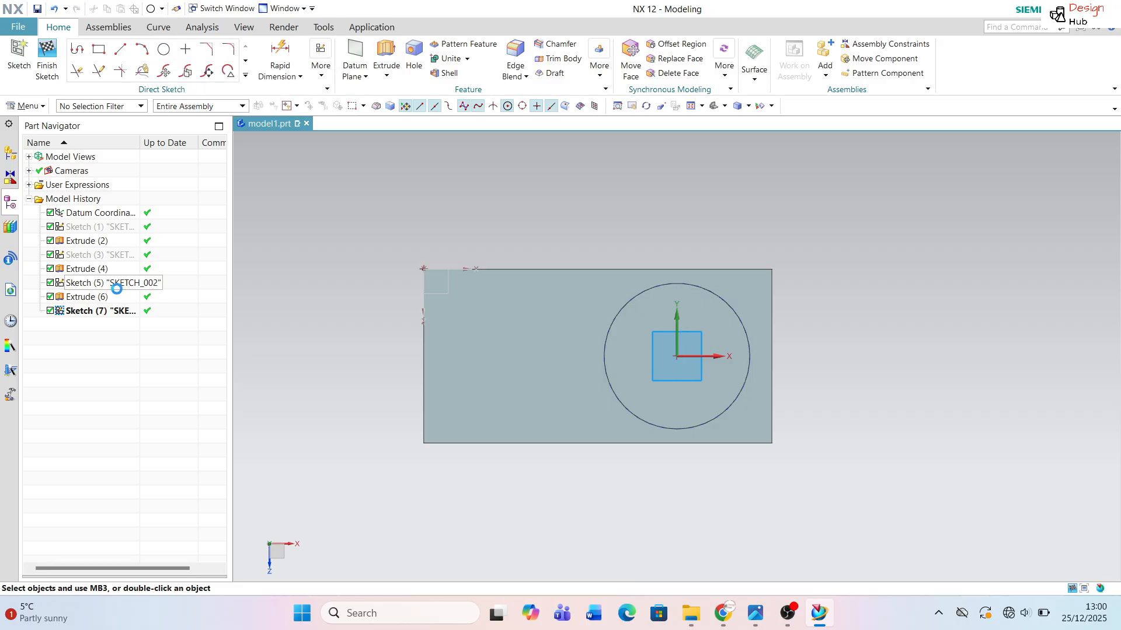
Step: Draw a 16 mm diameter circle centred on the sketch origin of the boss's top face
click(161, 49)
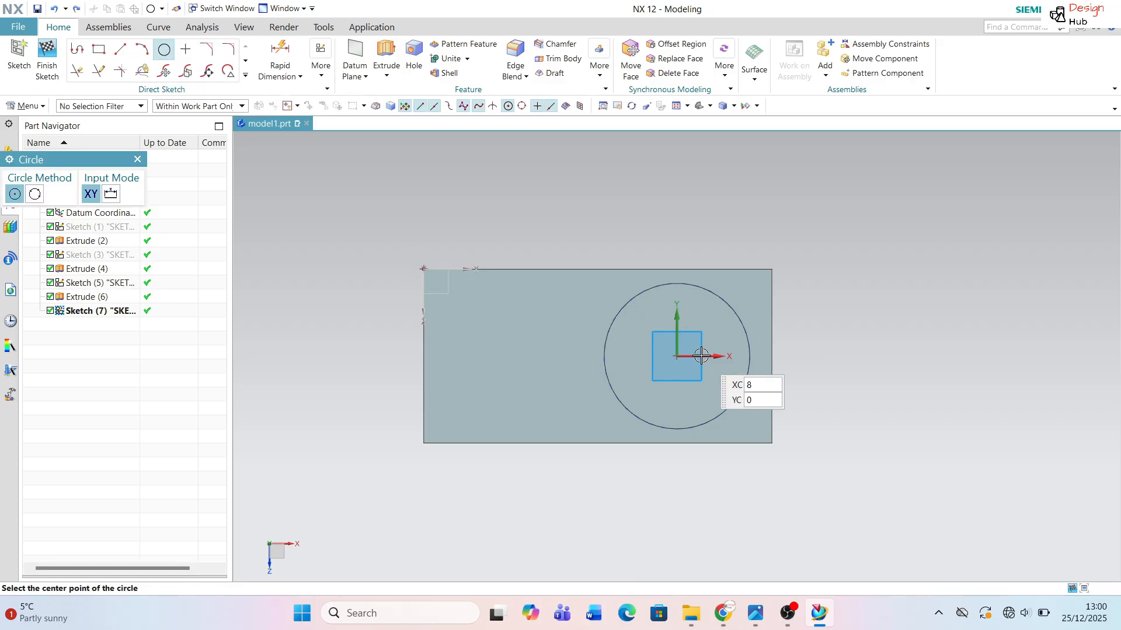
click(682, 357)
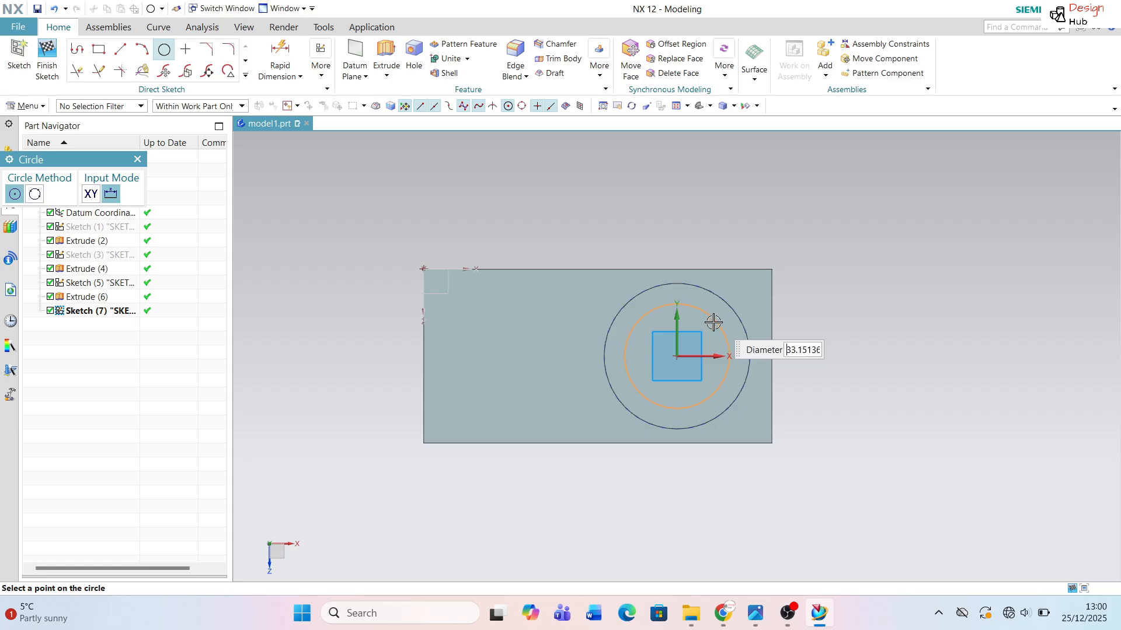
key(Return)
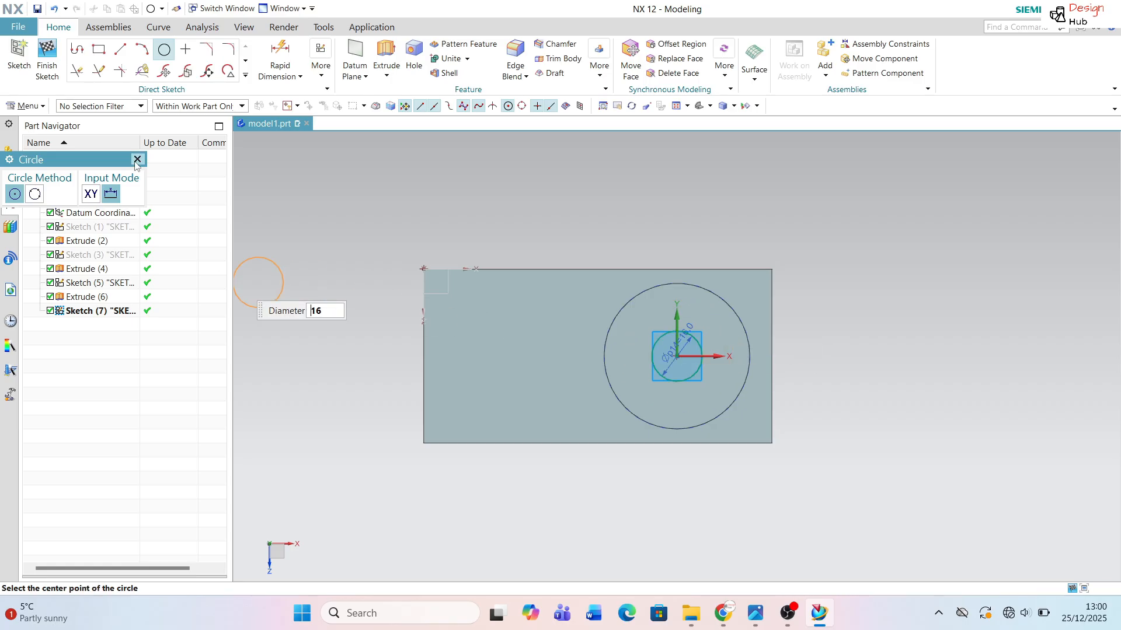
click(137, 161)
Step: Extrude the 16 mm circle from start -80 mm to end 0 mm, subtracting it from the L-shaped base body
click(386, 56)
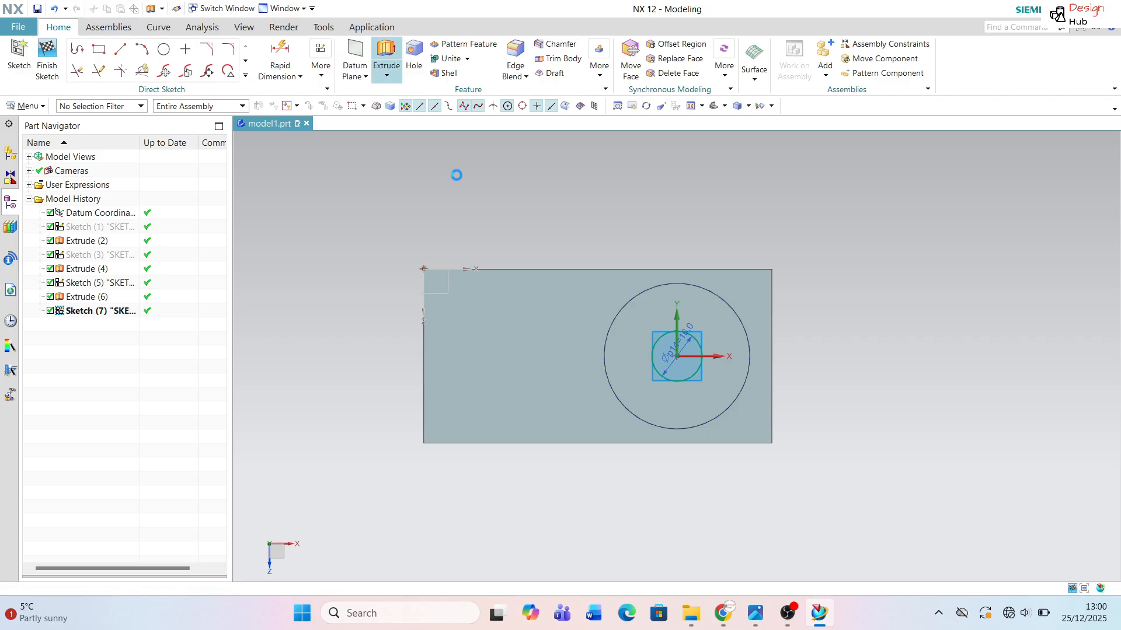
mouse_move(538, 350)
middle_down()
mouse_move(553, 275)
mouse_move(524, 266)
middle_up()
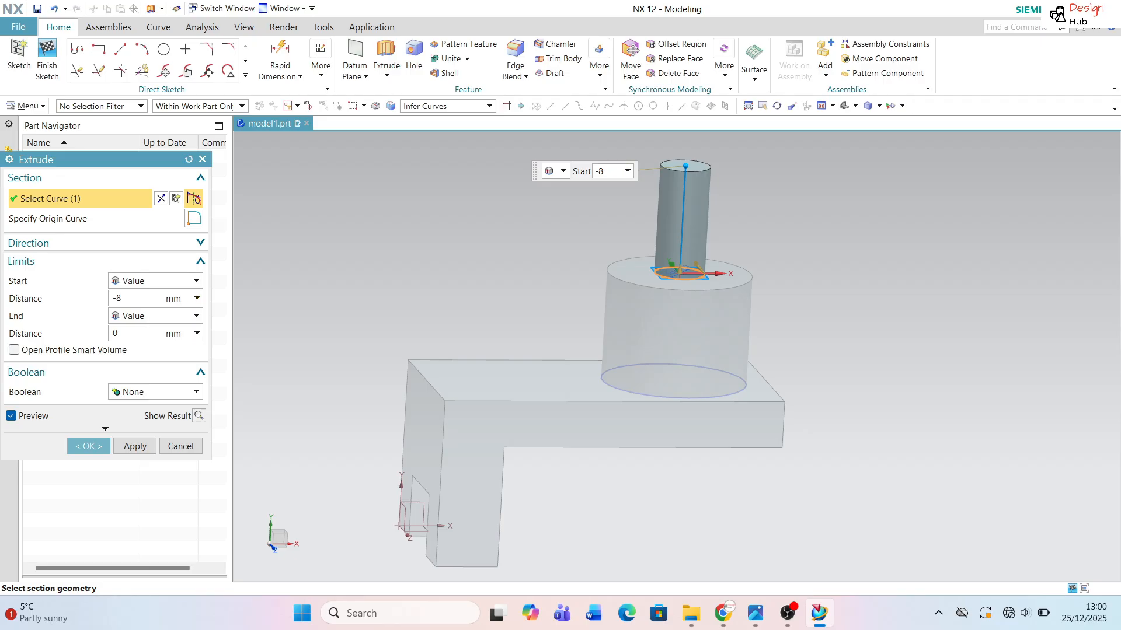
click(153, 392)
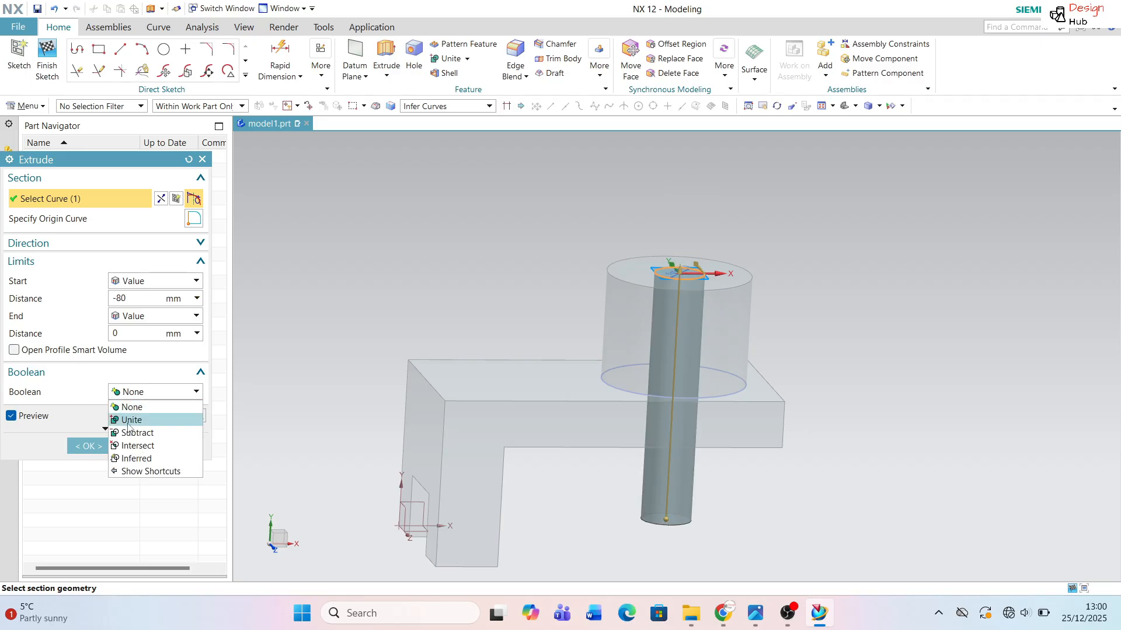
click(140, 432)
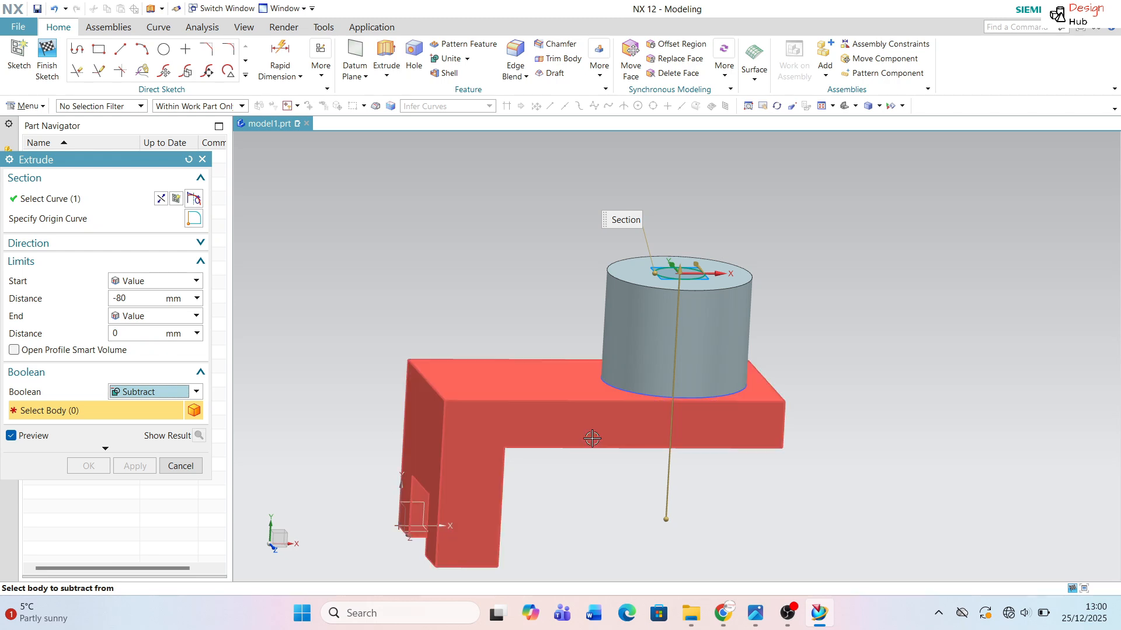
click(635, 399)
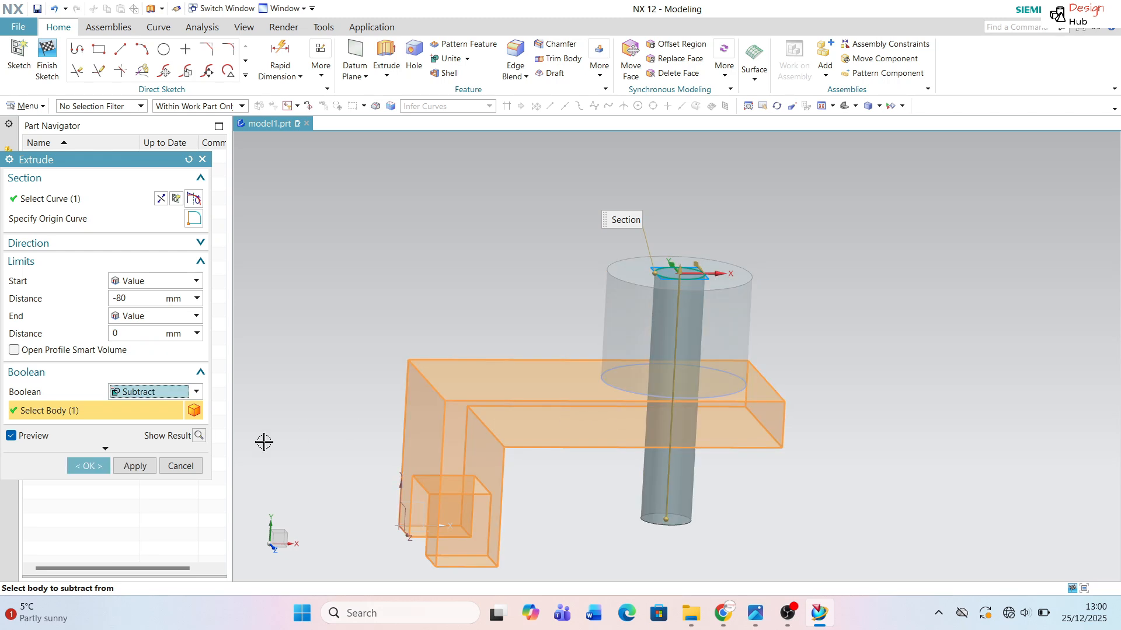
click(135, 466)
middle_drag(348, 425, 456, 432)
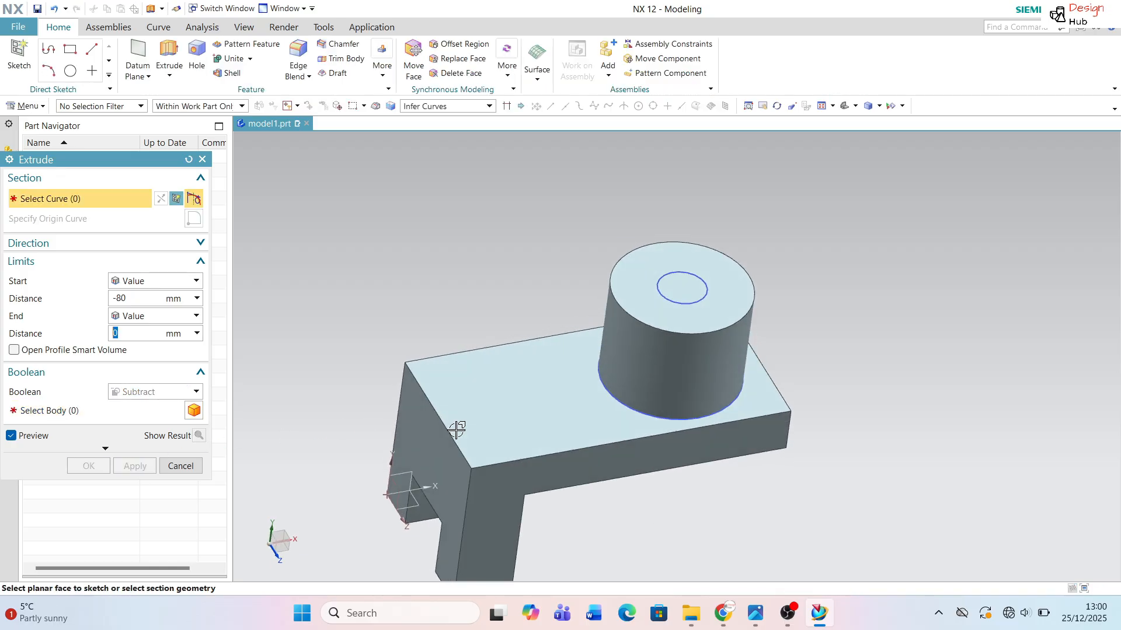
key(Escape)
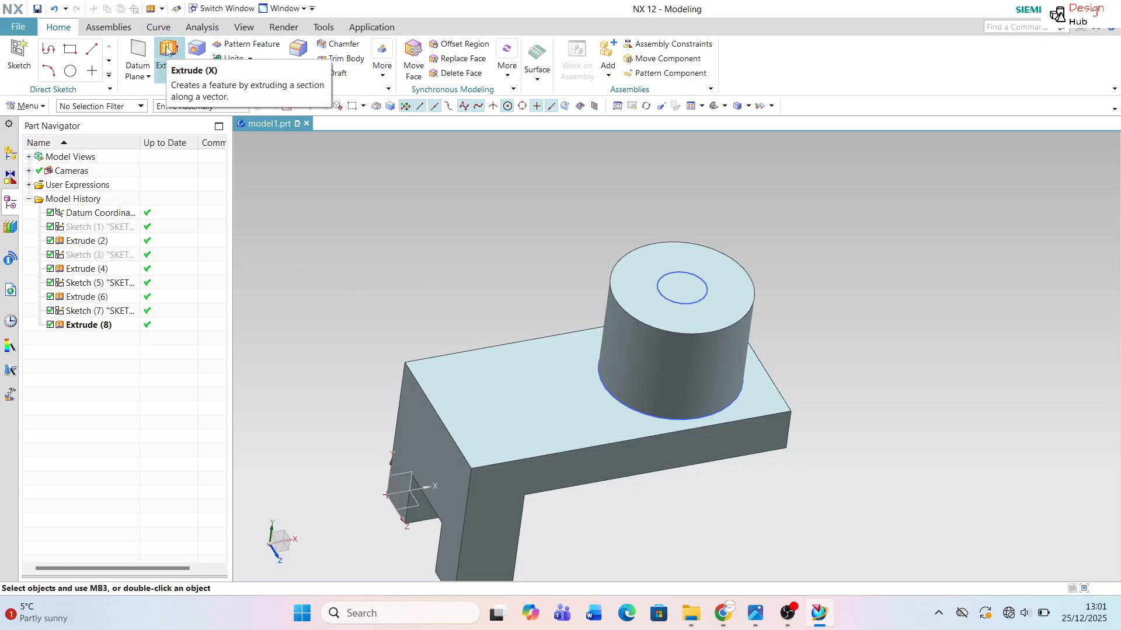
Step: Edit the 16 mm hole's extrude with rollback, changing the subtract target from the L-shaped base to the boss cylinder
right_click(107, 325)
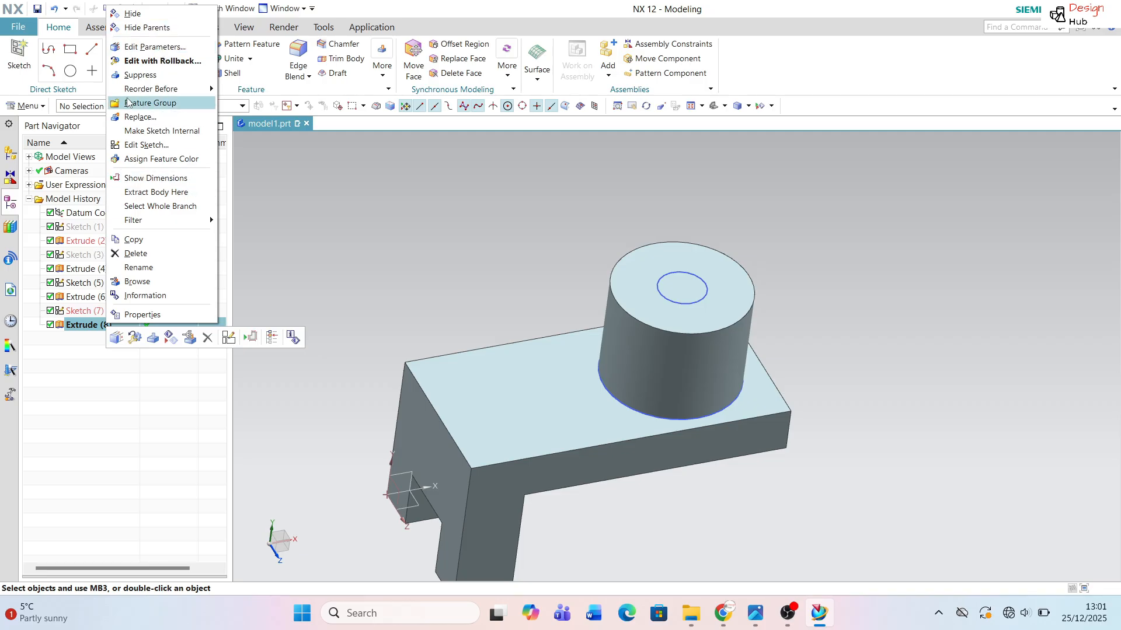
click(139, 61)
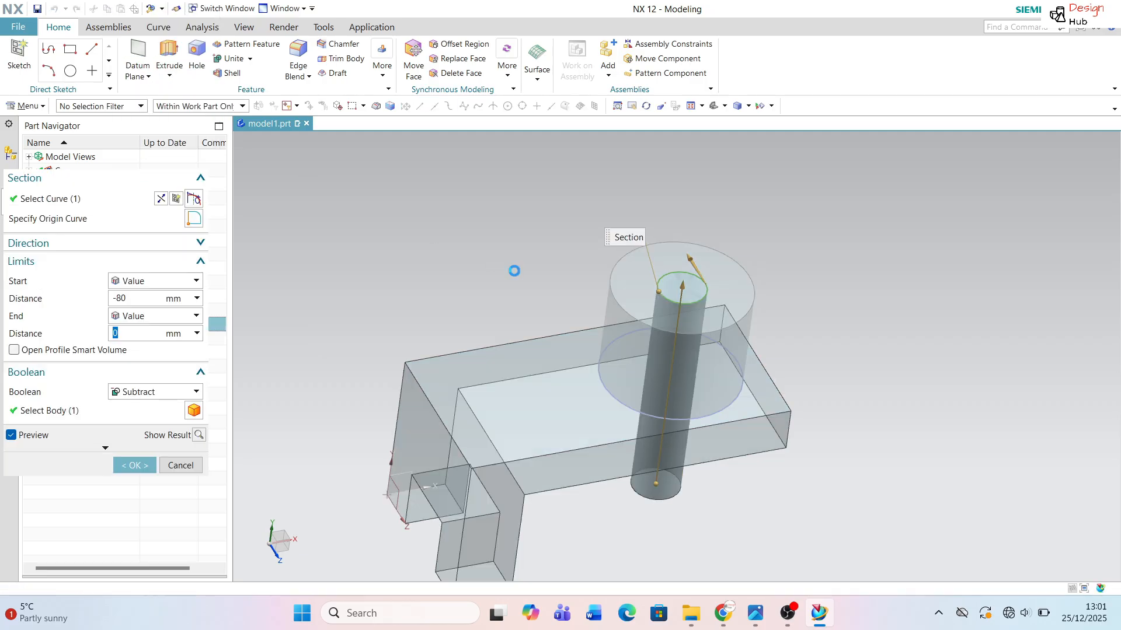
middle_drag(619, 309, 639, 327)
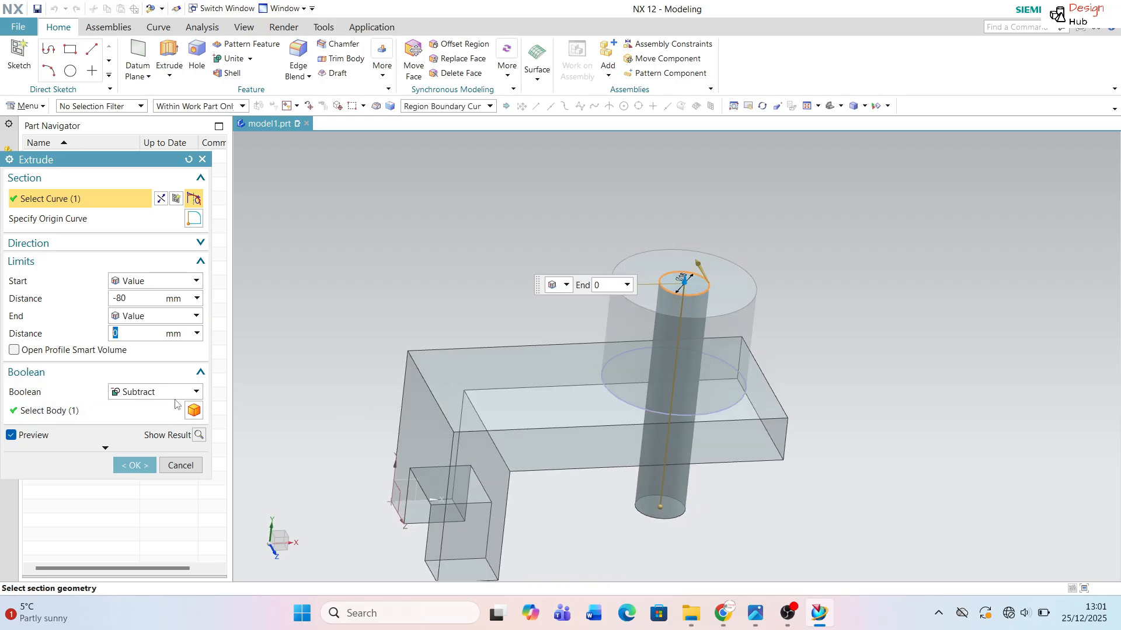
click(95, 415)
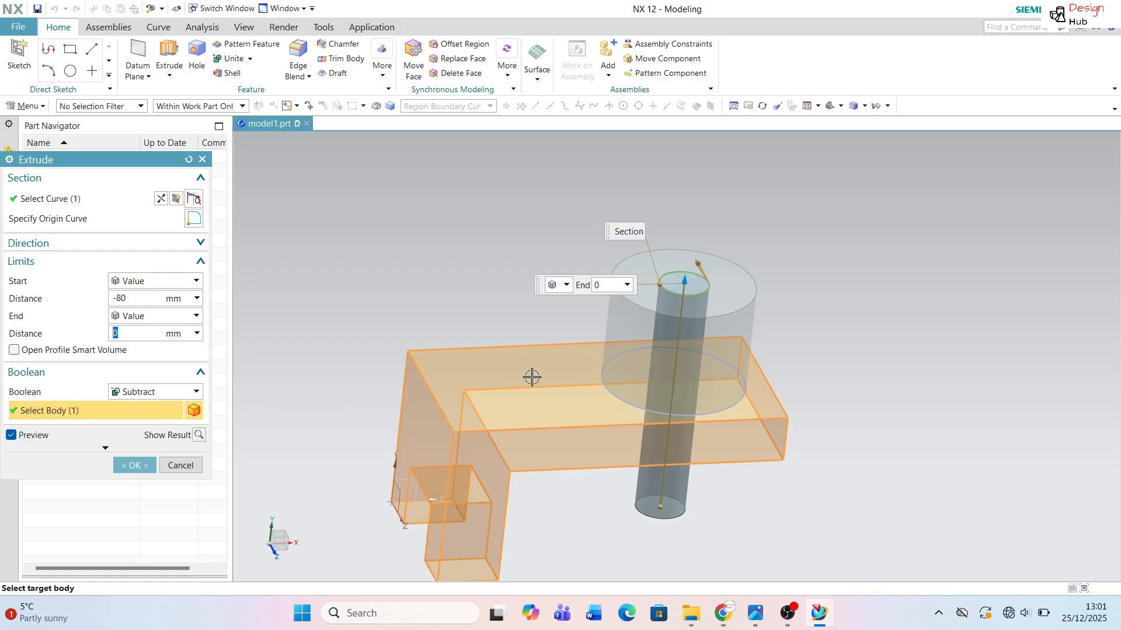
click(635, 358)
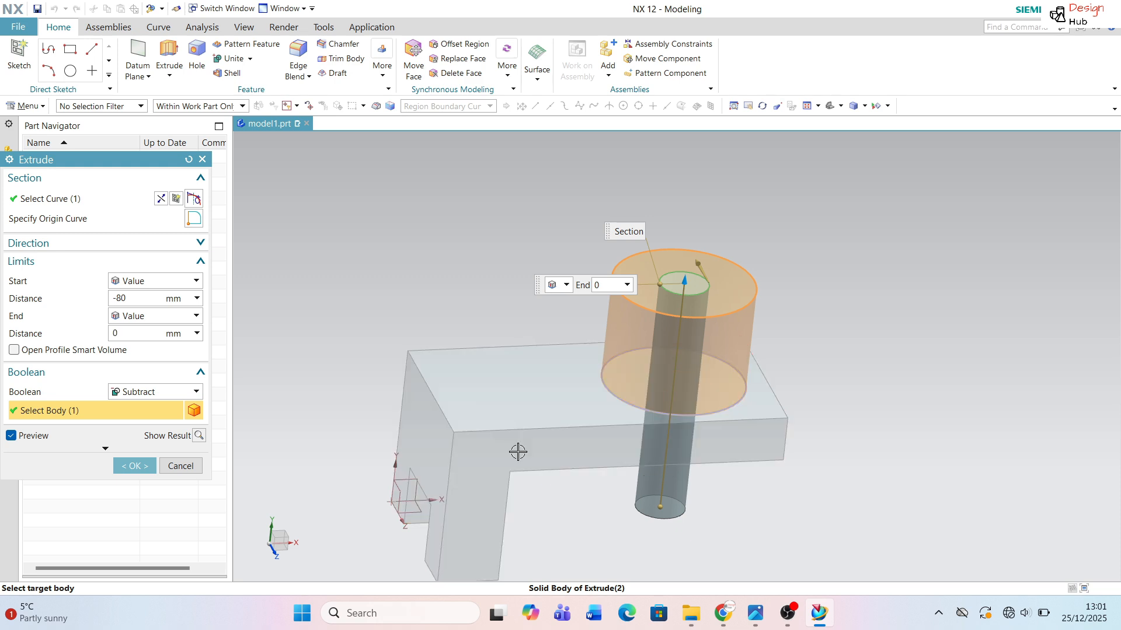
click(134, 467)
mouse_move(609, 312)
middle_down()
mouse_move(603, 366)
mouse_move(604, 259)
mouse_move(578, 358)
mouse_move(594, 299)
mouse_move(620, 317)
mouse_move(619, 286)
middle_up()
Step: Check the 18 mm hole's position in the reference drawing and create a sketch on the base's top face
key(alt+Tab)
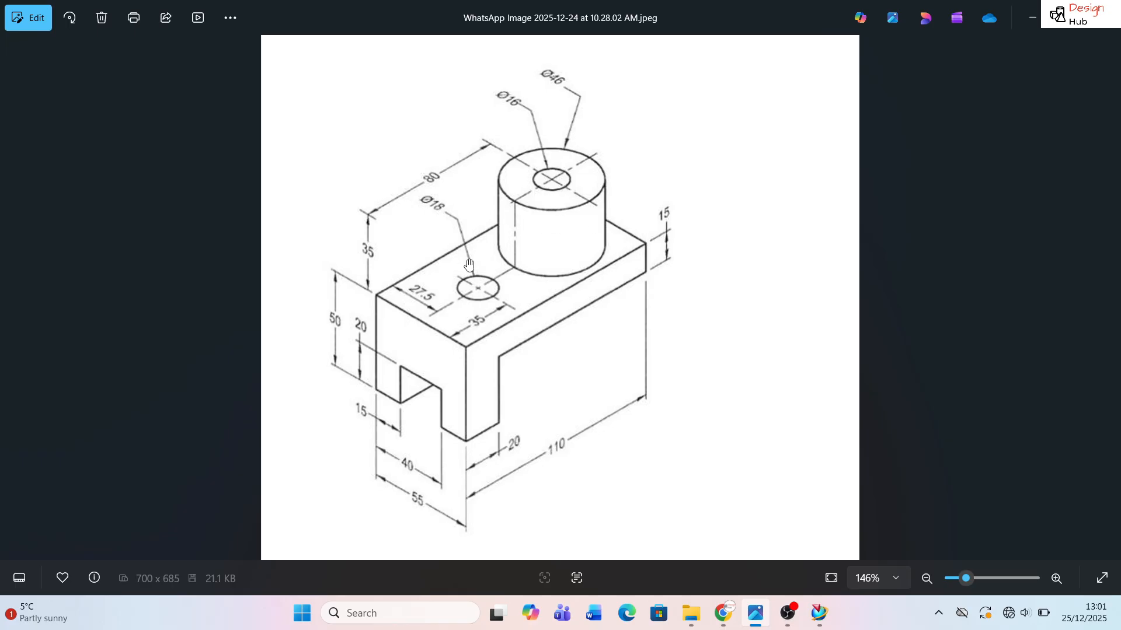
key(alt+Tab)
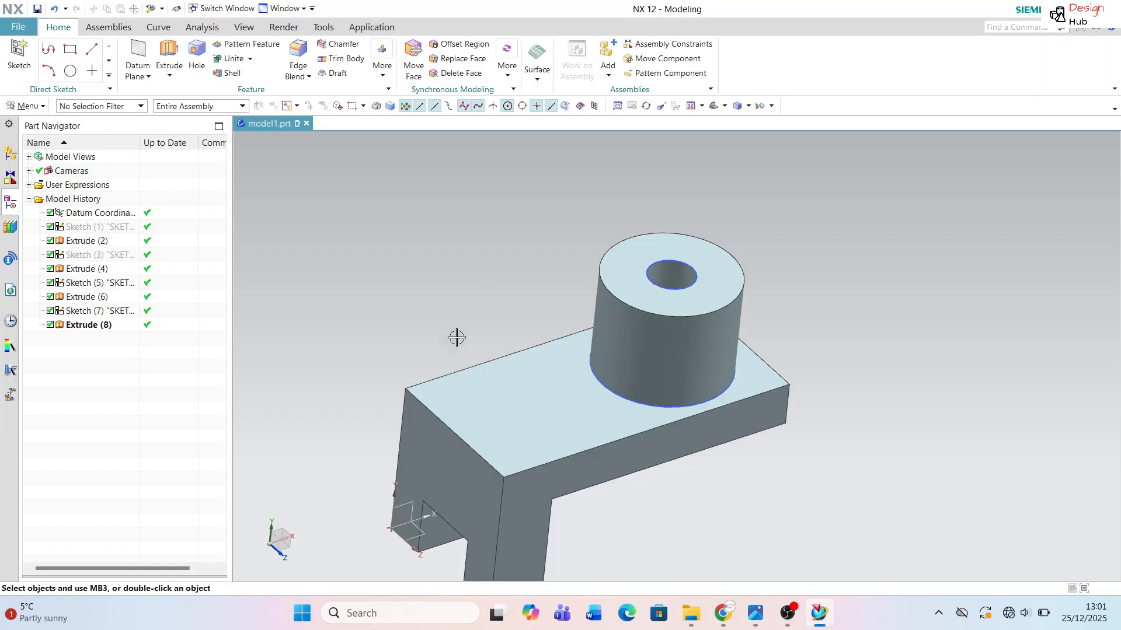
click(19, 55)
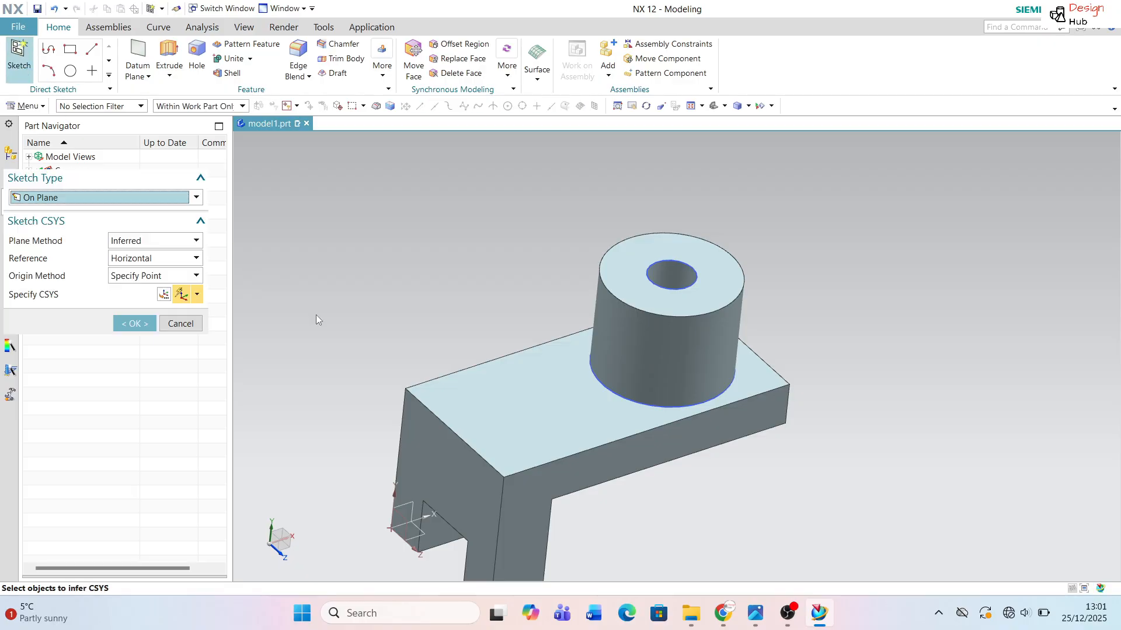
click(488, 409)
click(135, 323)
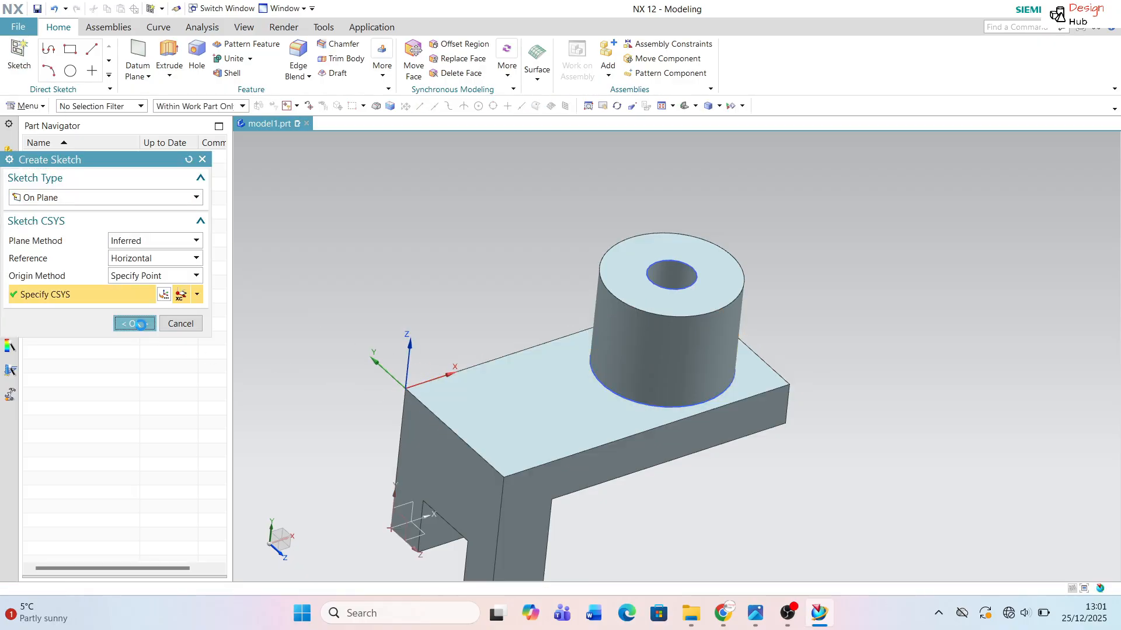
Step: Draw a 55 mm line from the sketch origin along the top face's short edge at 270° and recheck the reference drawing
click(120, 49)
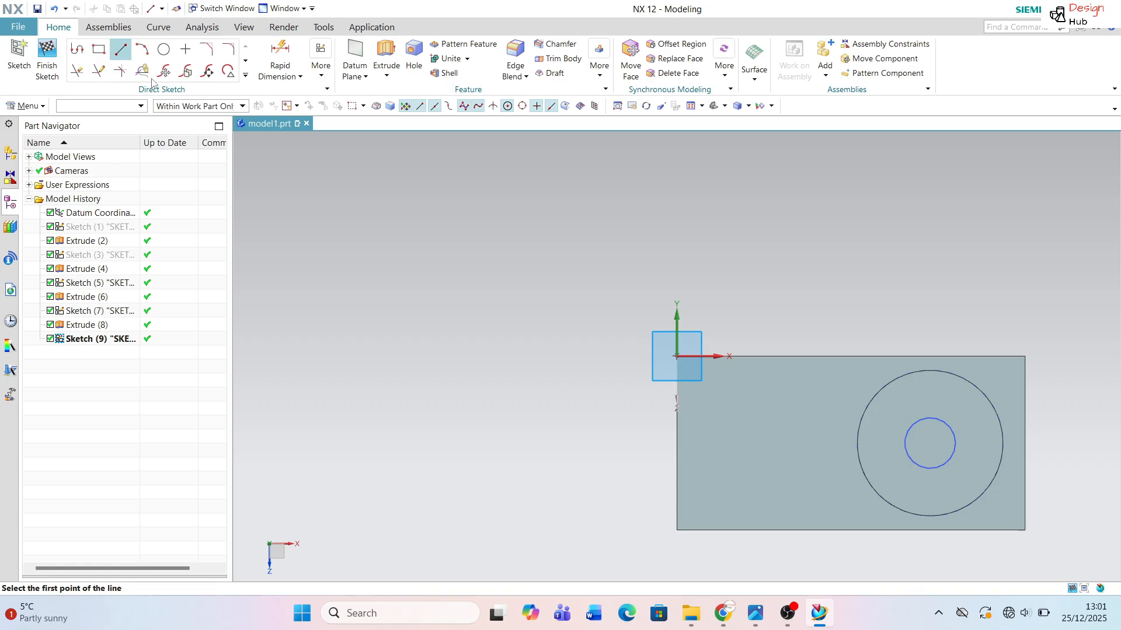
click(677, 356)
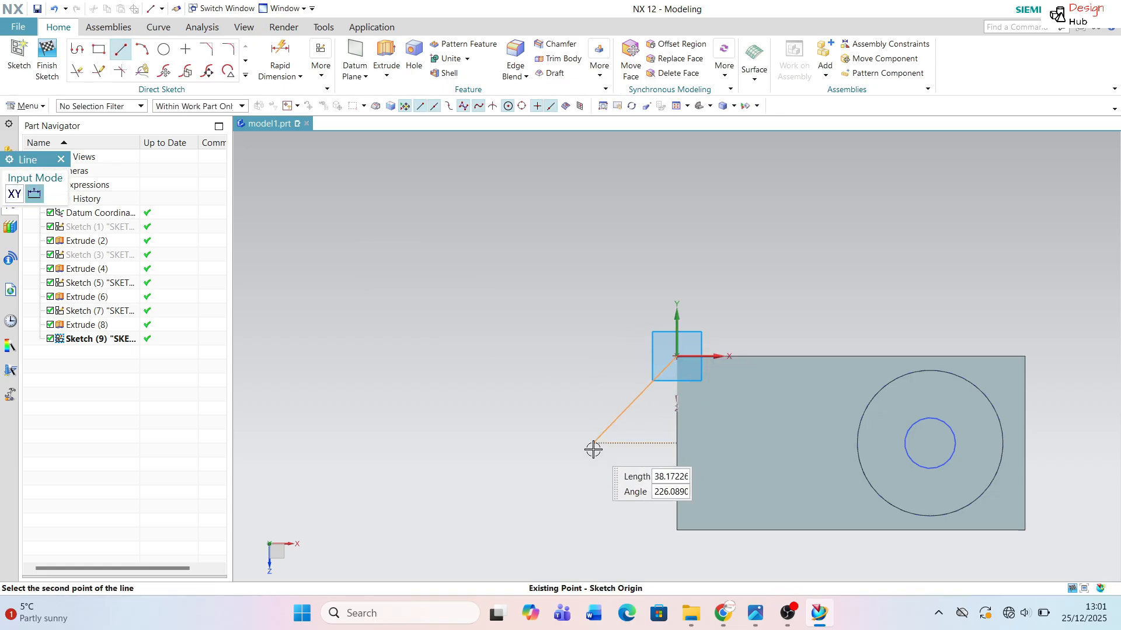
key(alt+Tab)
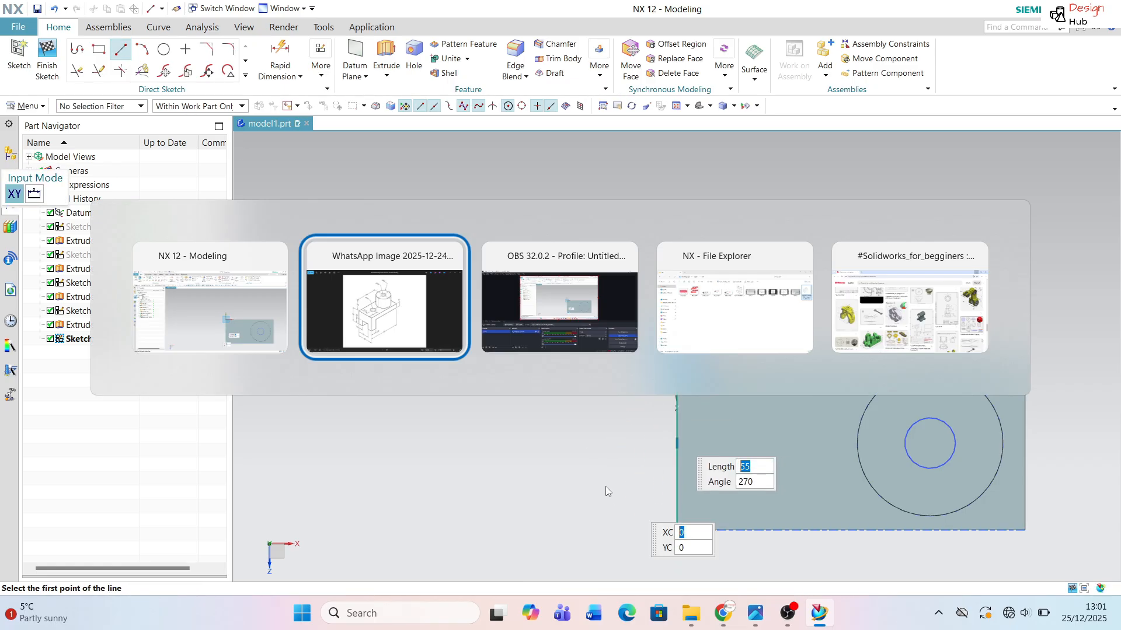
key(alt+Tab)
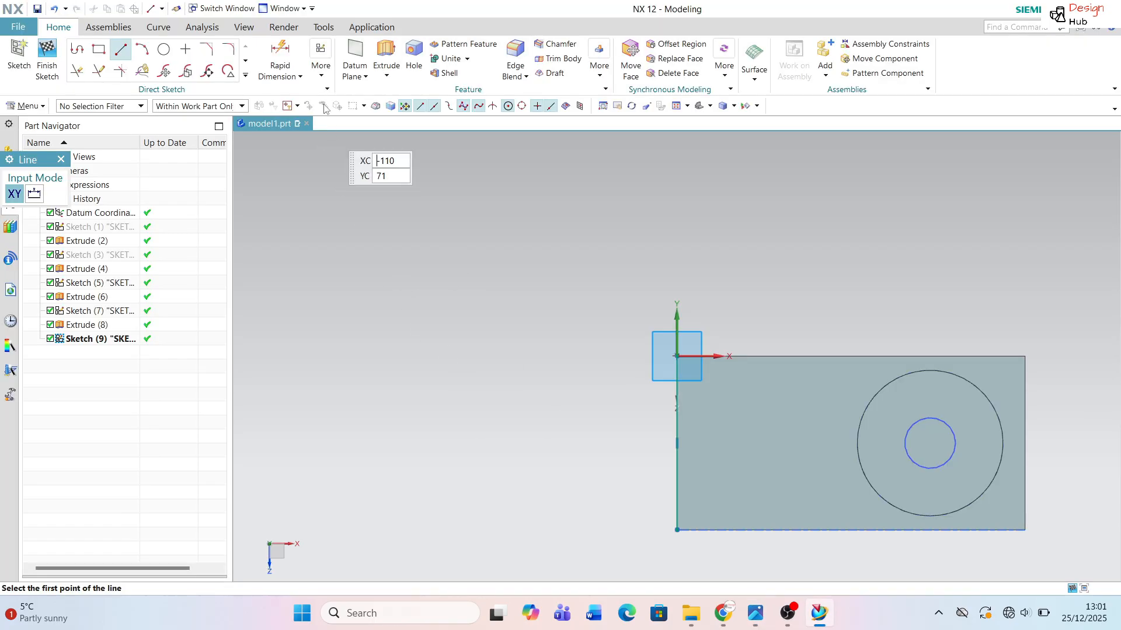
Step: Offset the short-edge line 35 mm inward across the top face toward the boss
click(245, 74)
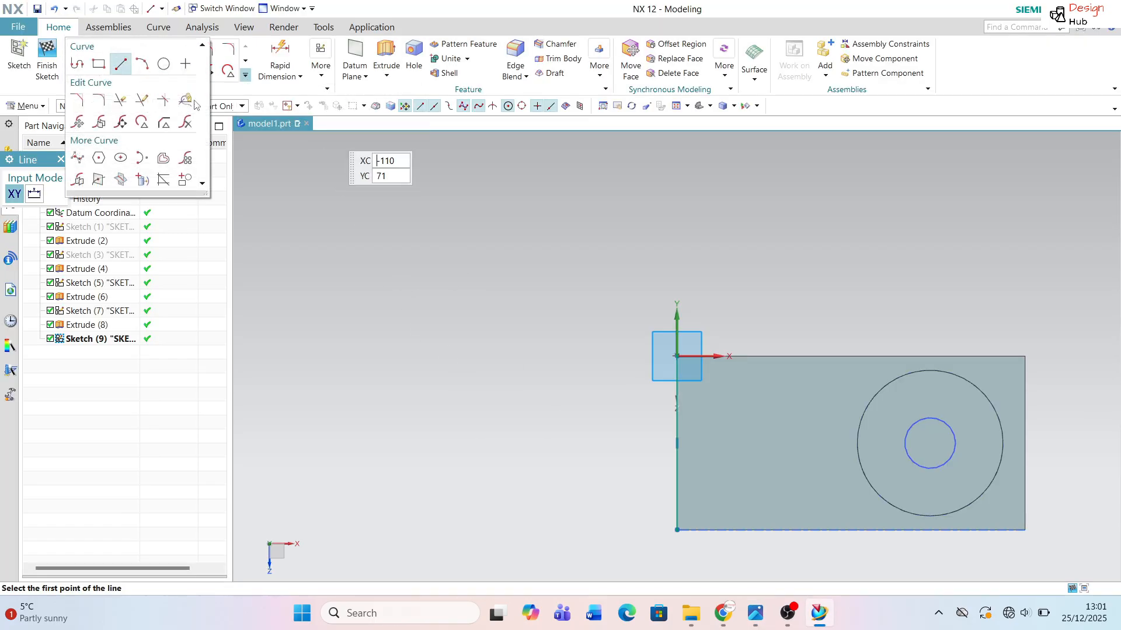
click(142, 182)
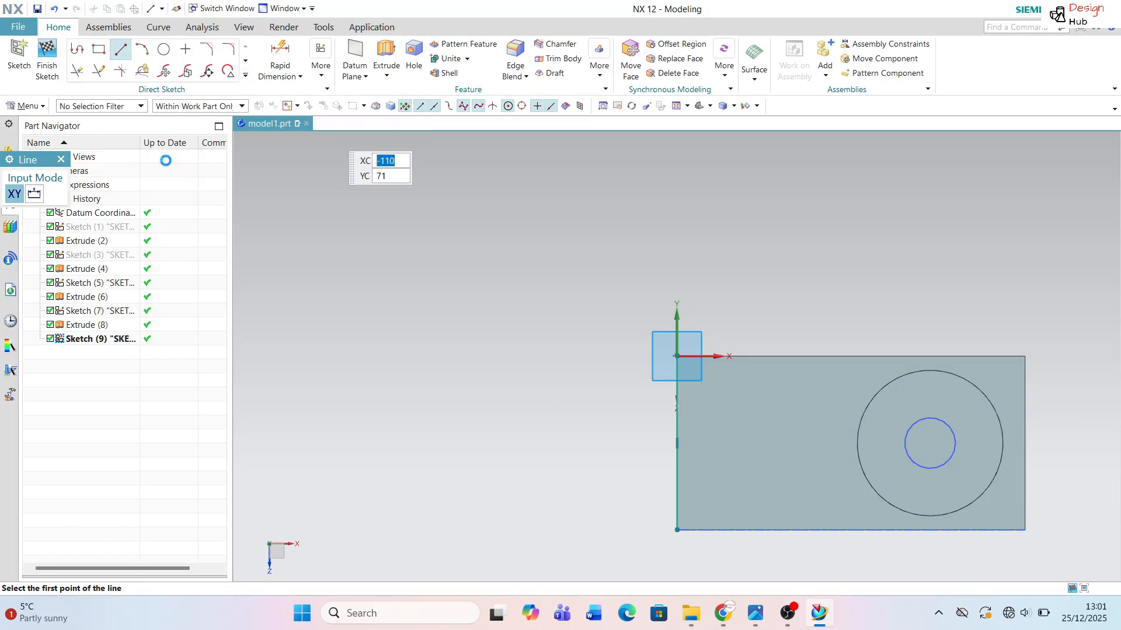
click(677, 427)
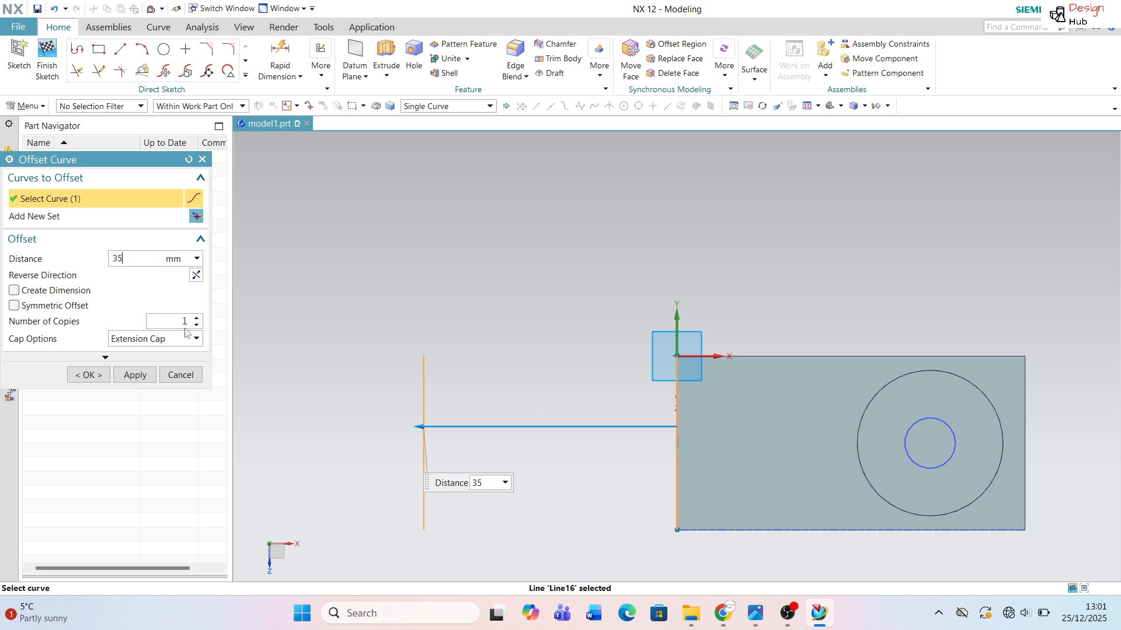
click(198, 279)
click(89, 376)
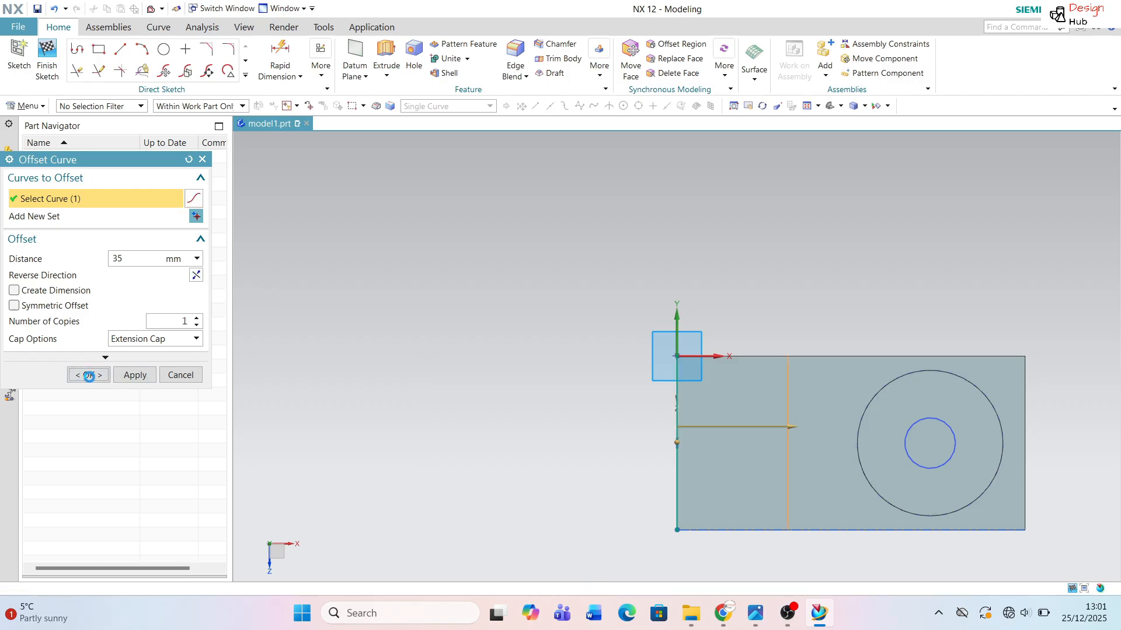
Step: Draw an 18 mm diameter circle centred on the offset line's midpoint, checking the diameter in the reference drawing
click(164, 55)
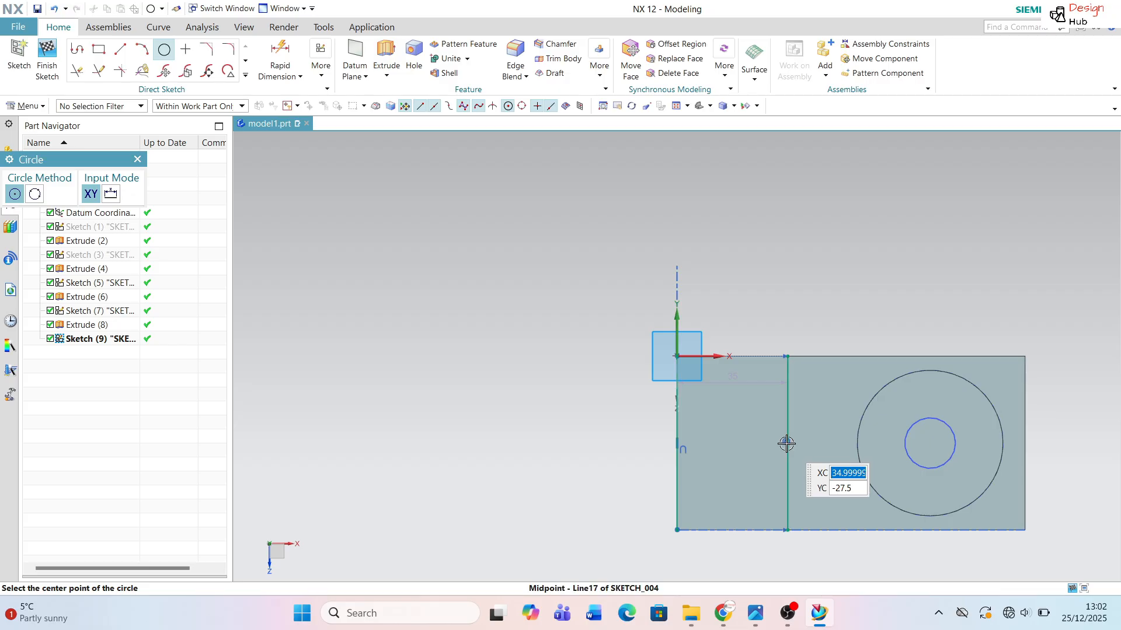
click(786, 445)
key(alt+Tab)
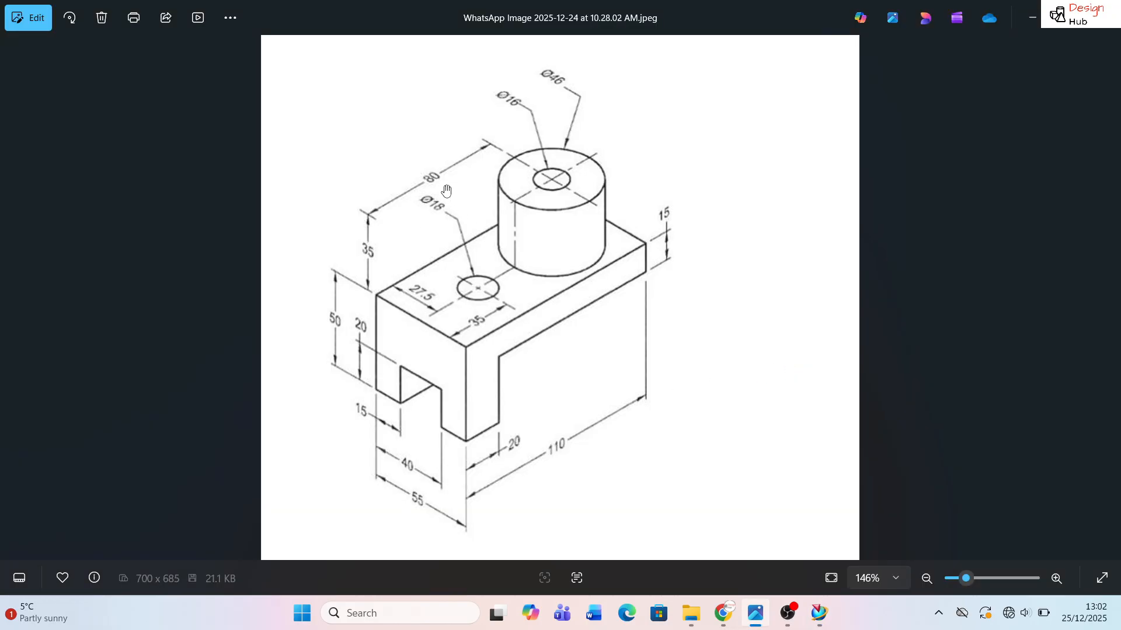
key(alt+Tab)
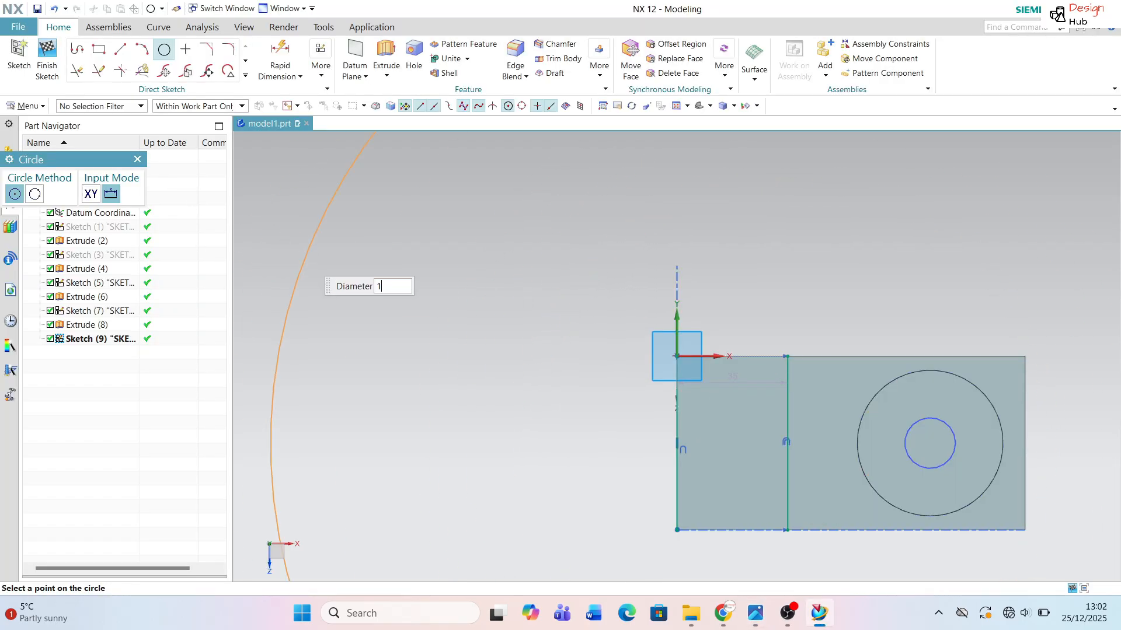
key(Return)
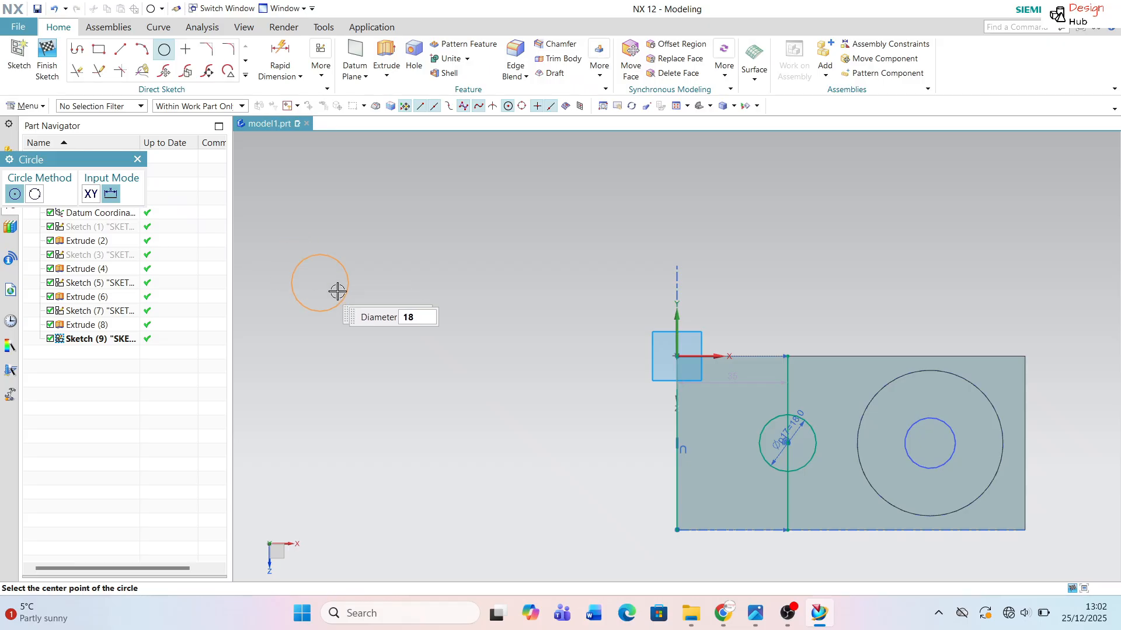
key(Escape)
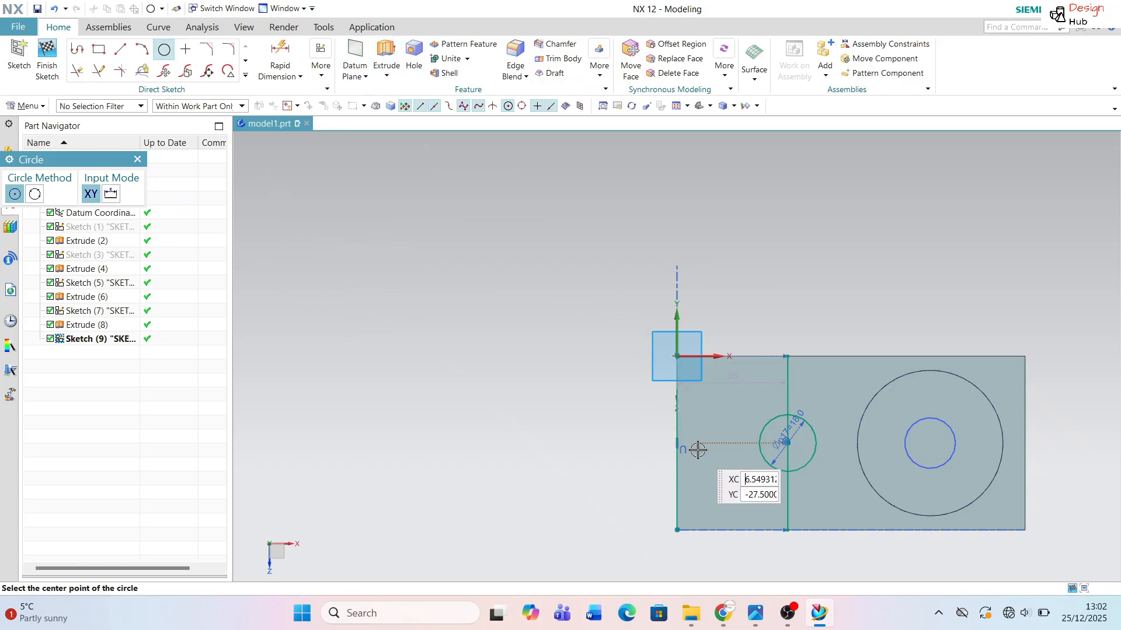
key(Escape)
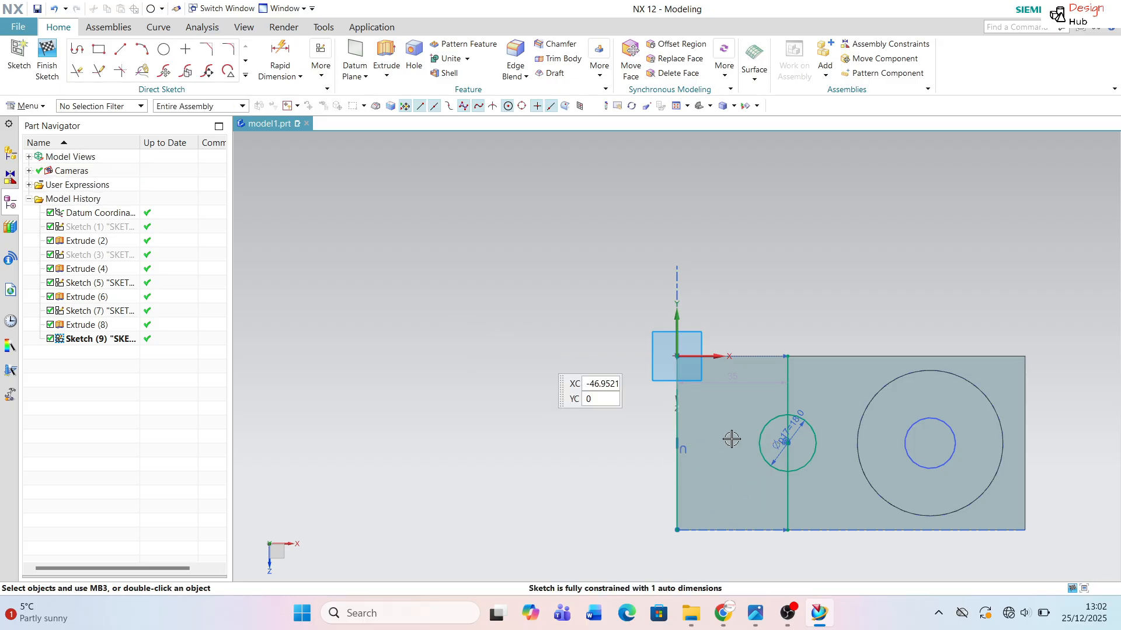
Step: Delete the offset constraint and trim away both vertical construction lines, leaving only the 18 mm circle in the sketch
right_click(682, 447)
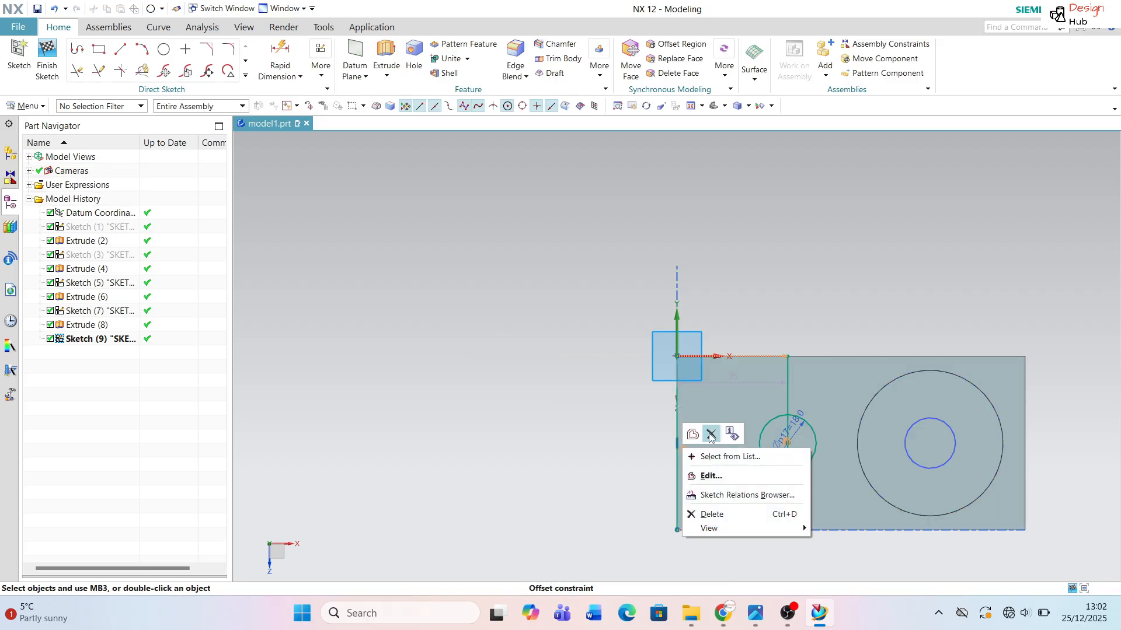
click(709, 435)
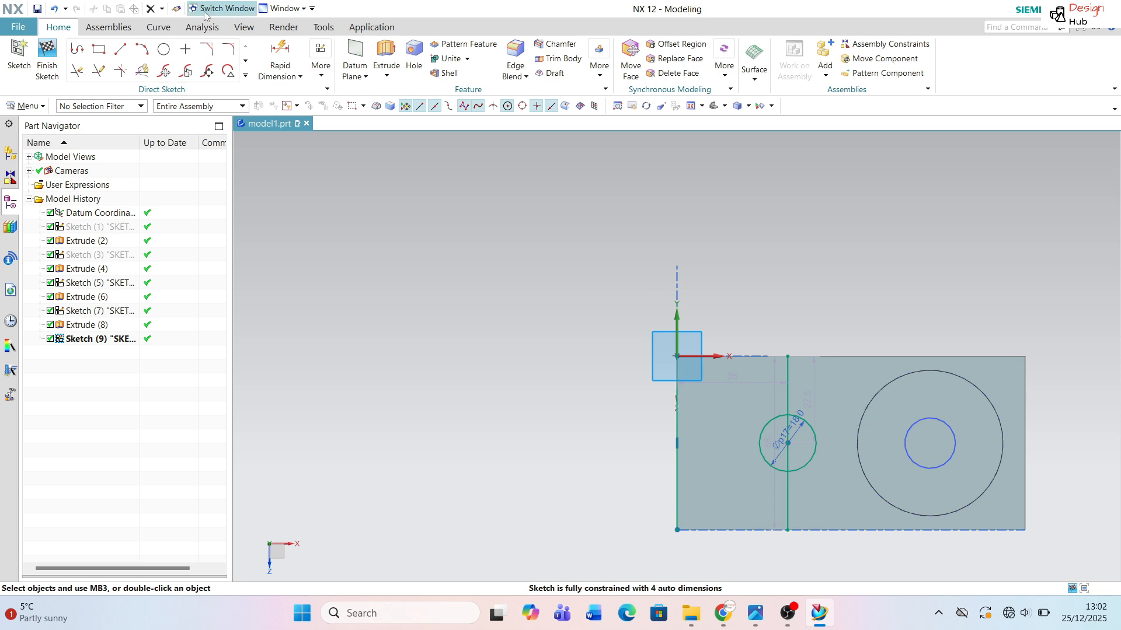
click(77, 71)
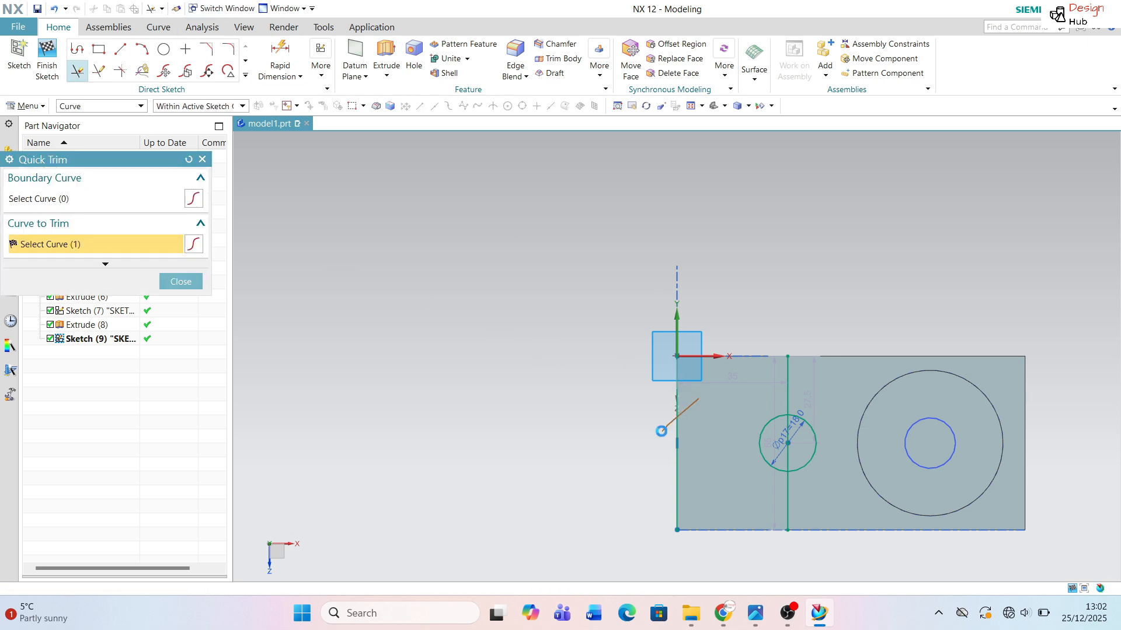
drag(804, 389, 808, 387)
mouse_move(750, 479)
mouse_down()
mouse_move(803, 480)
mouse_move(770, 444)
mouse_up()
key(ctrl+z)
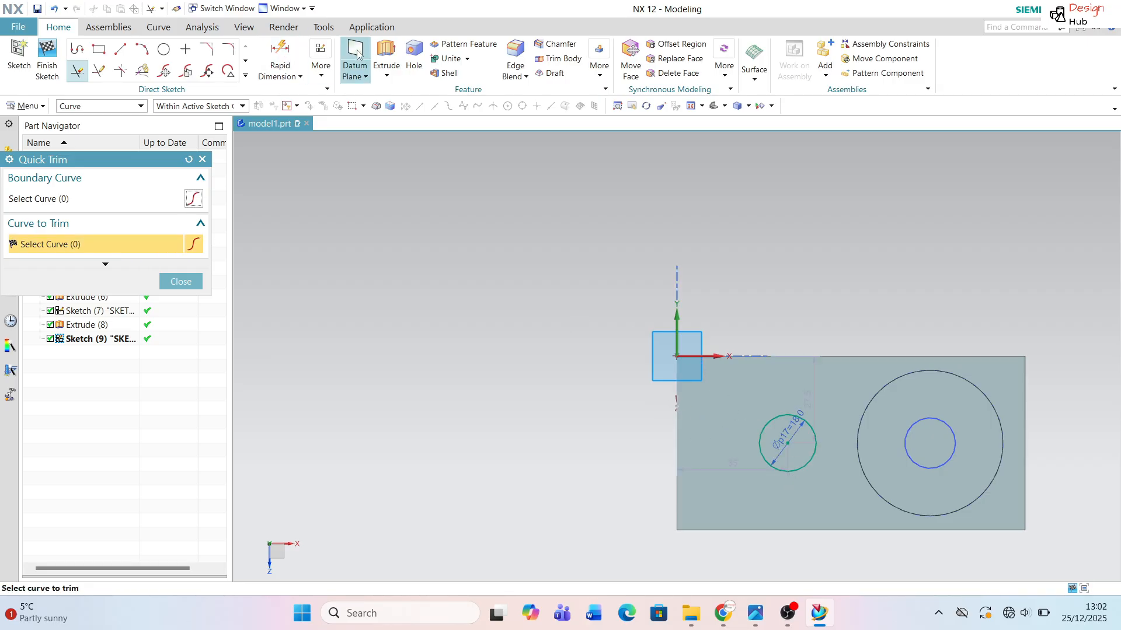
Step: Extrude the 18 mm circle from start -80 mm to end 0 mm, subtracting it from the L-shaped base body
click(386, 55)
middle_drag(607, 380, 618, 295)
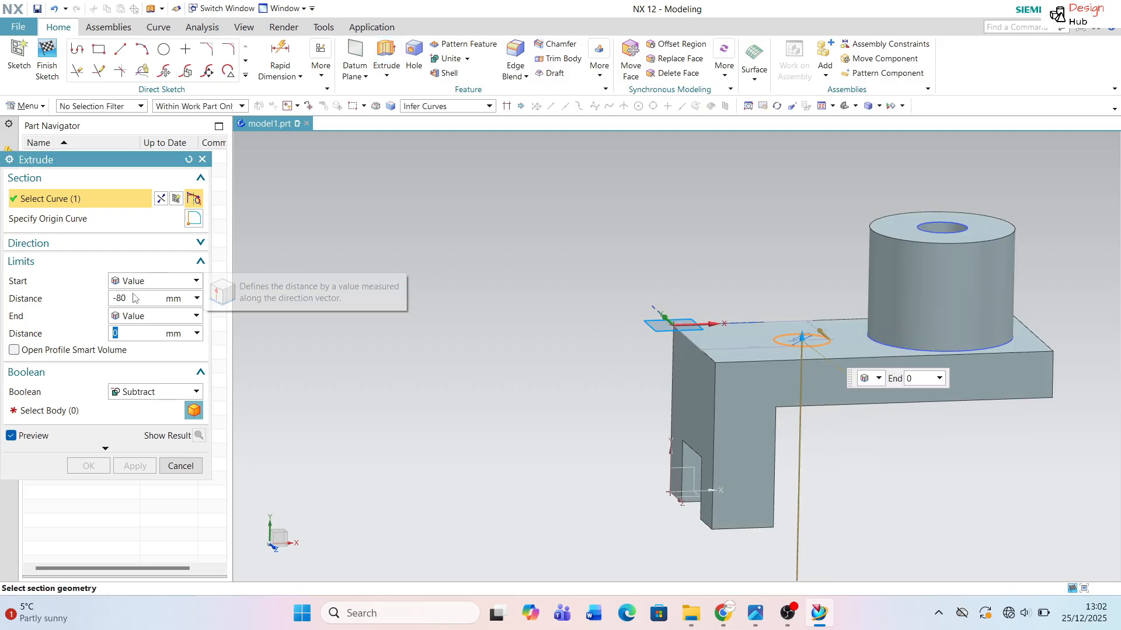
click(99, 416)
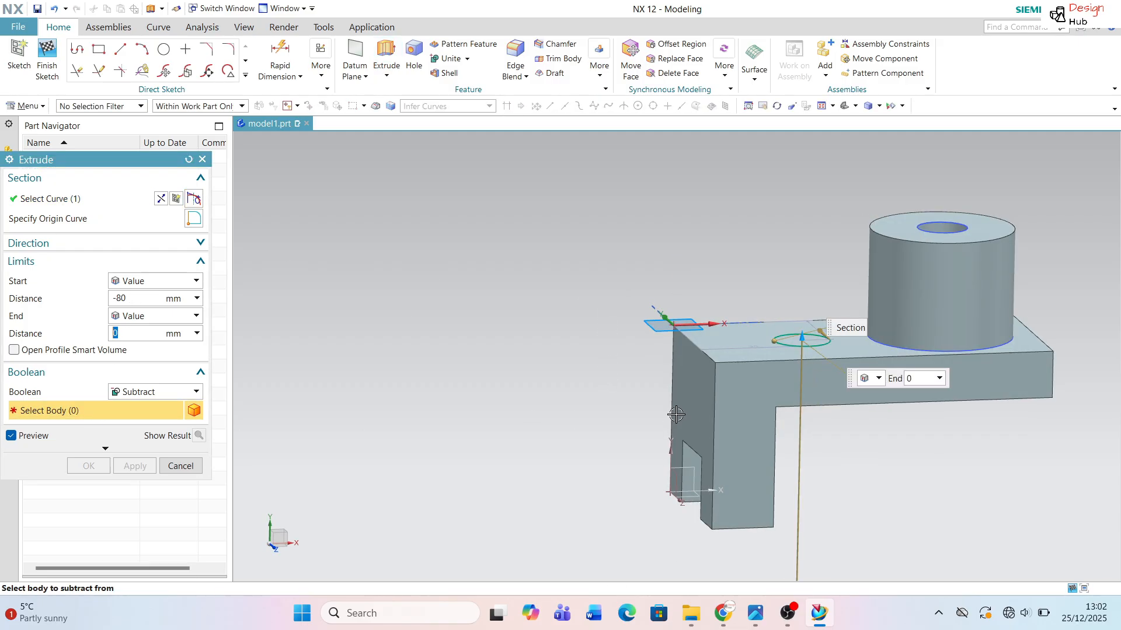
click(723, 412)
click(135, 466)
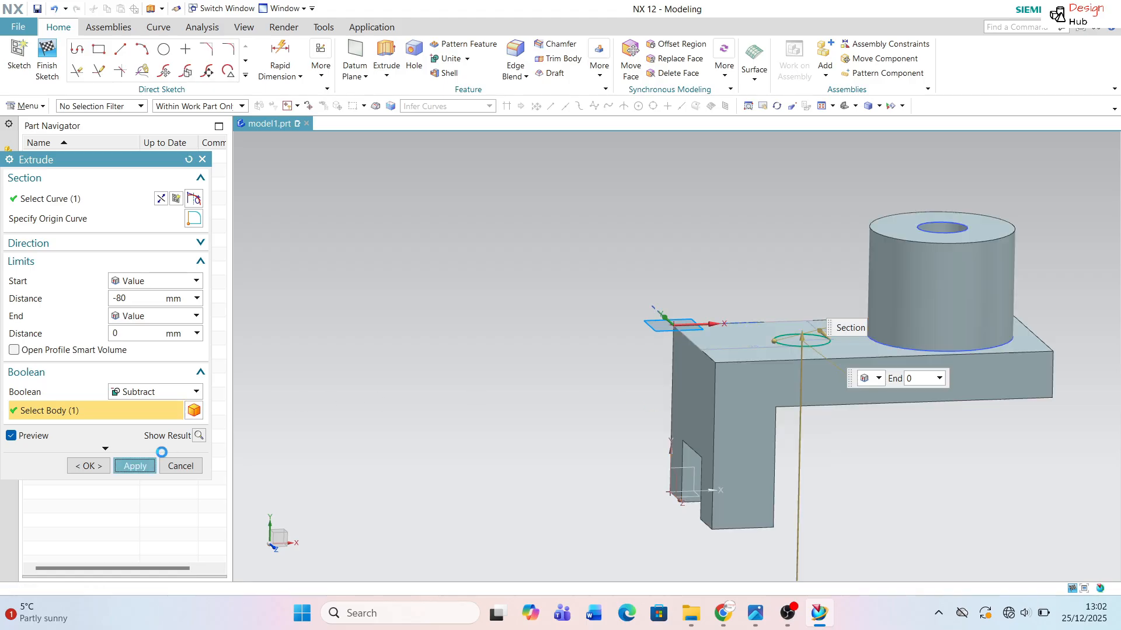
middle_drag(761, 327, 798, 347)
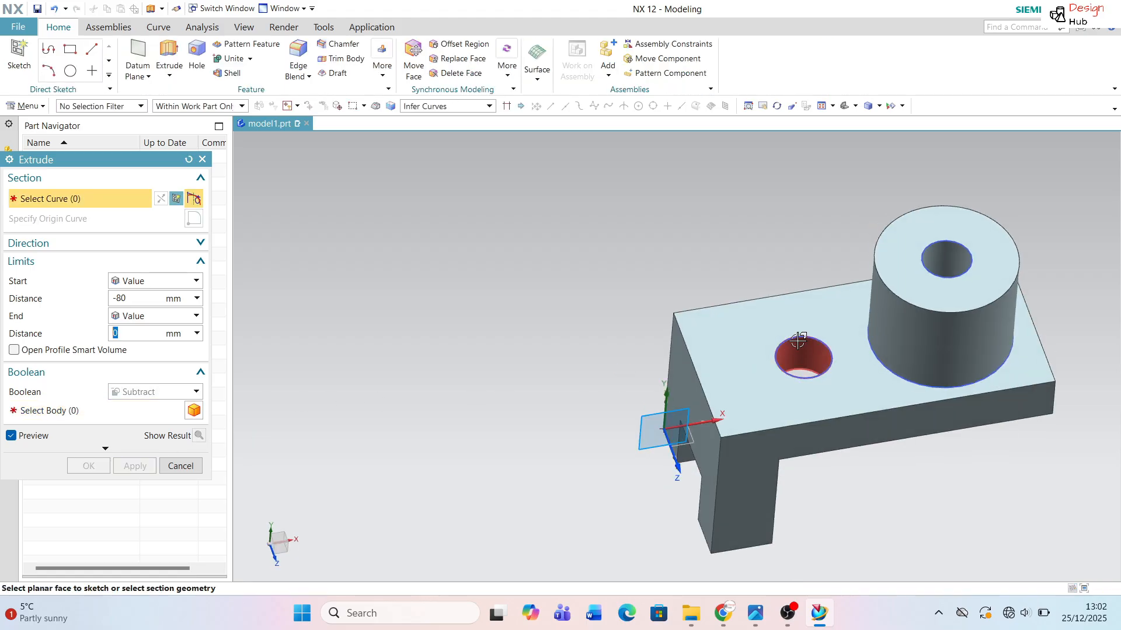
key(Escape)
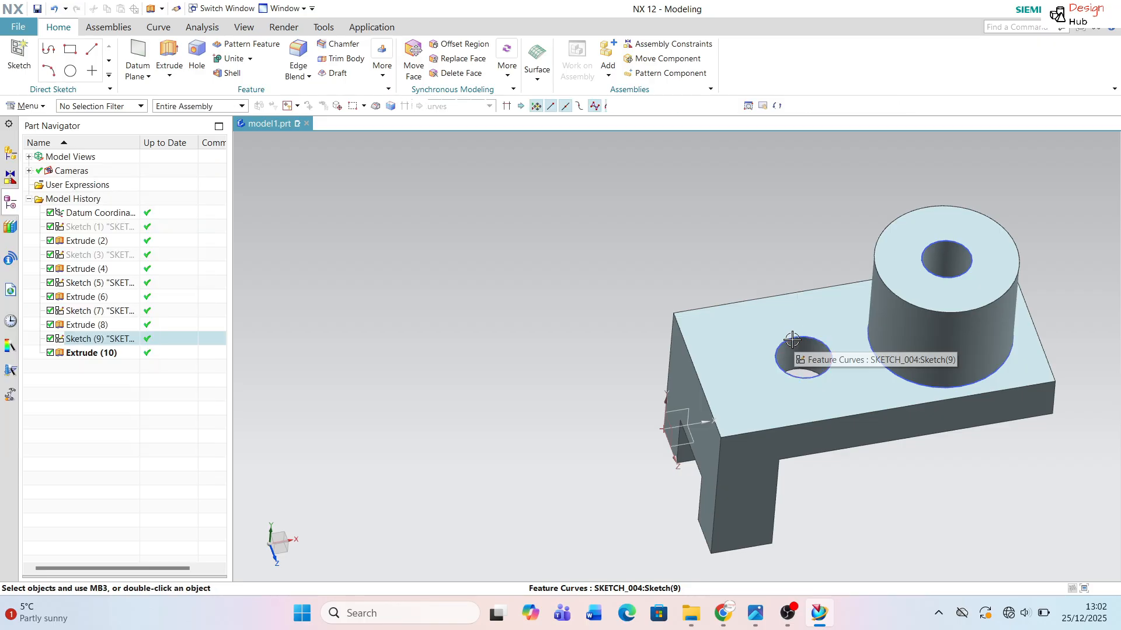
Step: Hide the sketches of the 18 mm hole, the 16 mm boss hole and the boss base circle
right_click(791, 340)
click(826, 54)
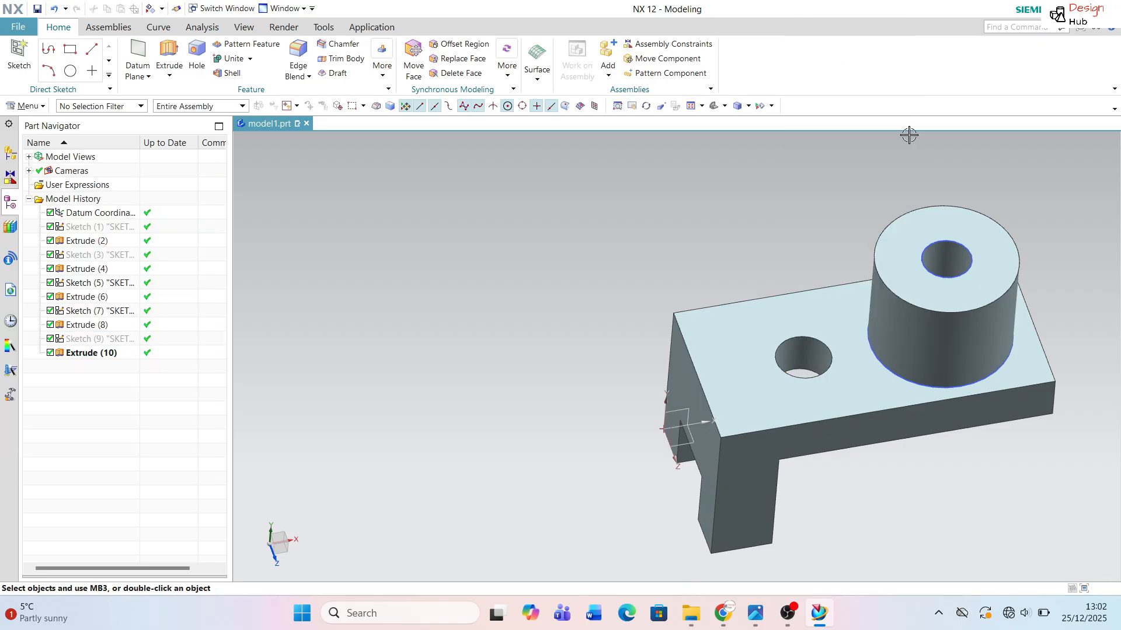
right_click(936, 246)
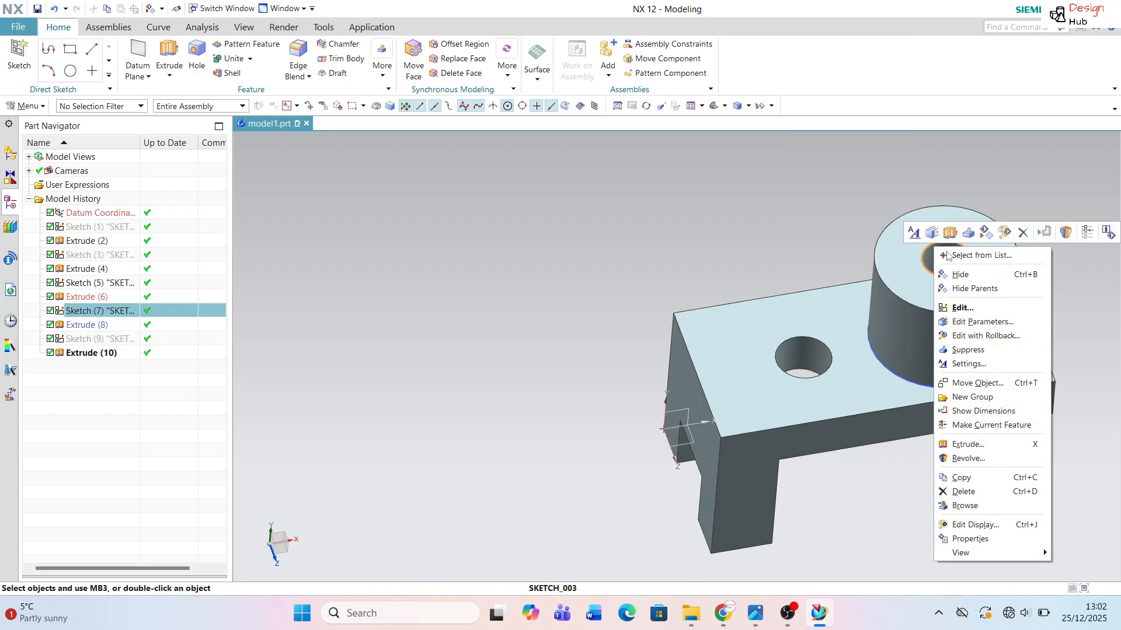
click(952, 279)
right_click(902, 377)
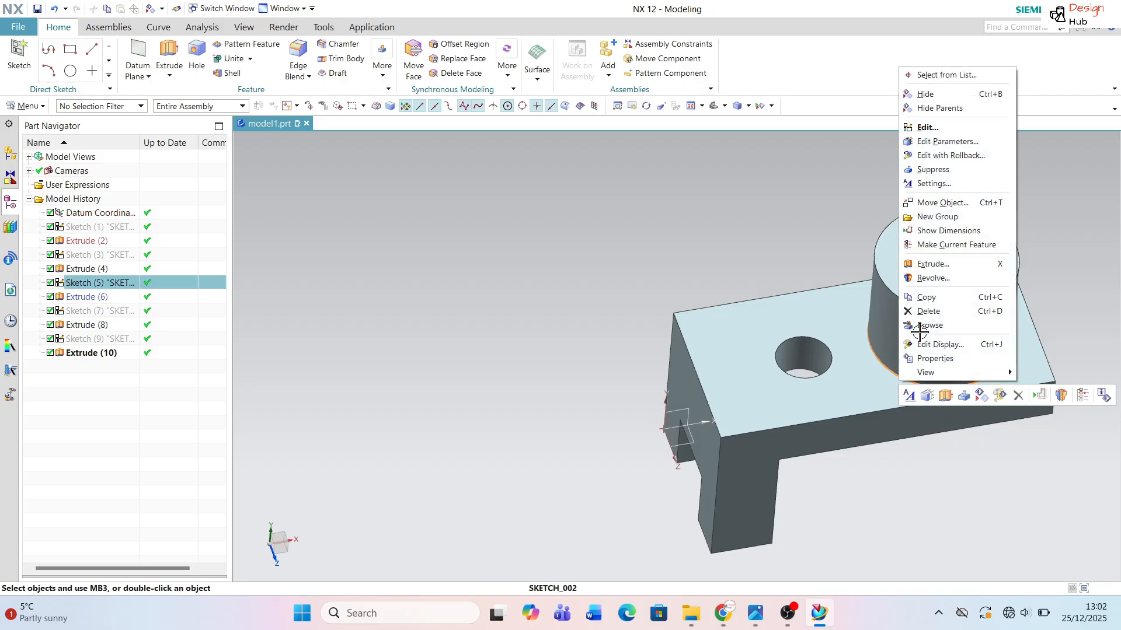
click(926, 94)
Step: Inspect the completed bracket's overall shape, including the boss, both holes and the slot
mouse_move(641, 311)
middle_down()
mouse_move(634, 294)
mouse_move(658, 283)
mouse_move(647, 300)
middle_up()
scroll(644, 293, down, 2)
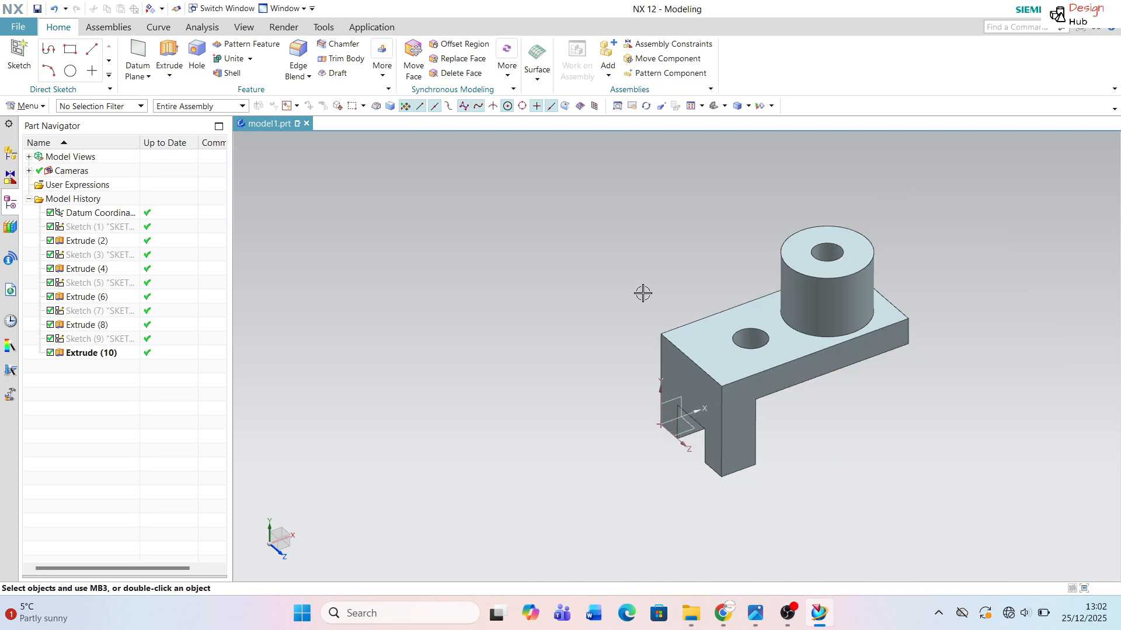
scroll(894, 350, up, 2)
mouse_move(527, 278)
middle_down()
mouse_move(533, 316)
mouse_move(537, 210)
mouse_move(533, 268)
middle_up()
scroll(528, 270, up, 2)
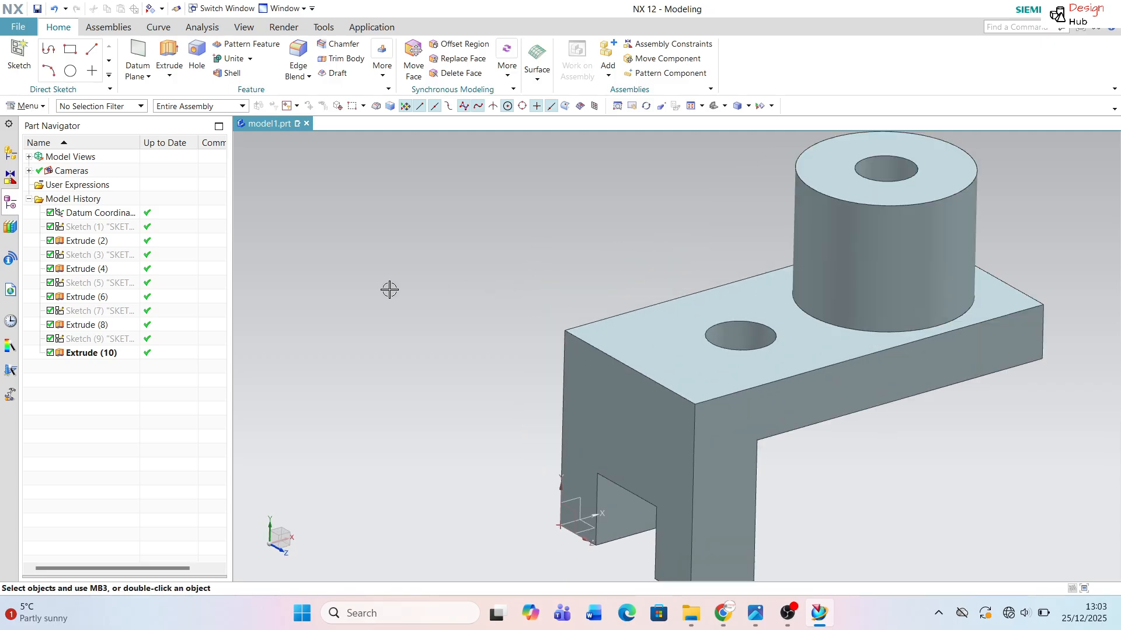
scroll(383, 277, up, 1)
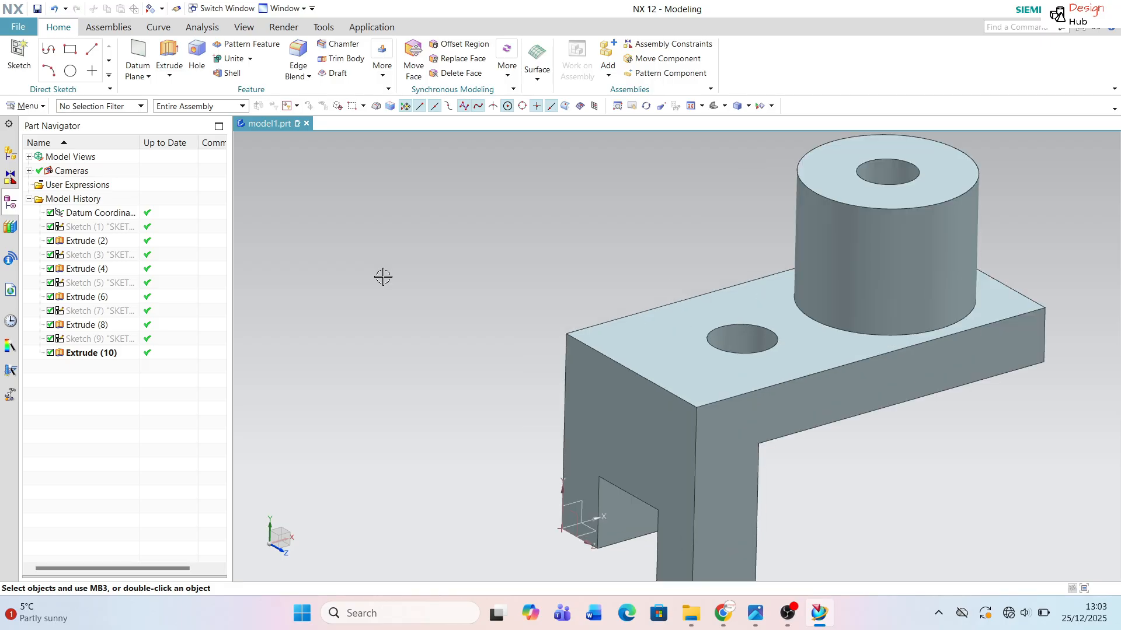
scroll(382, 277, down, 1)
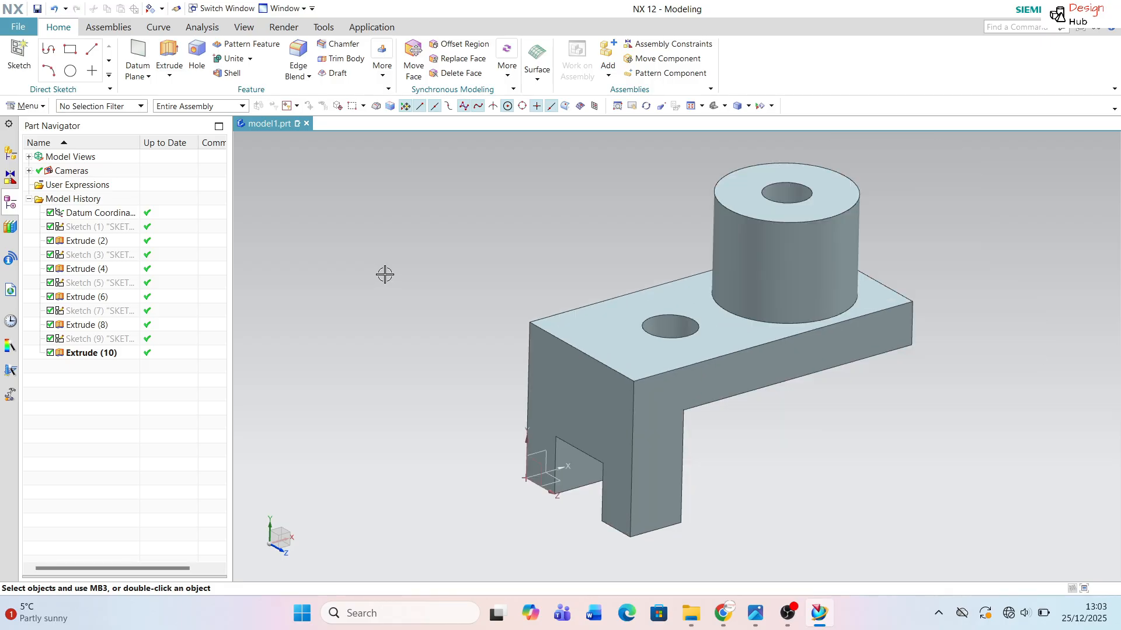